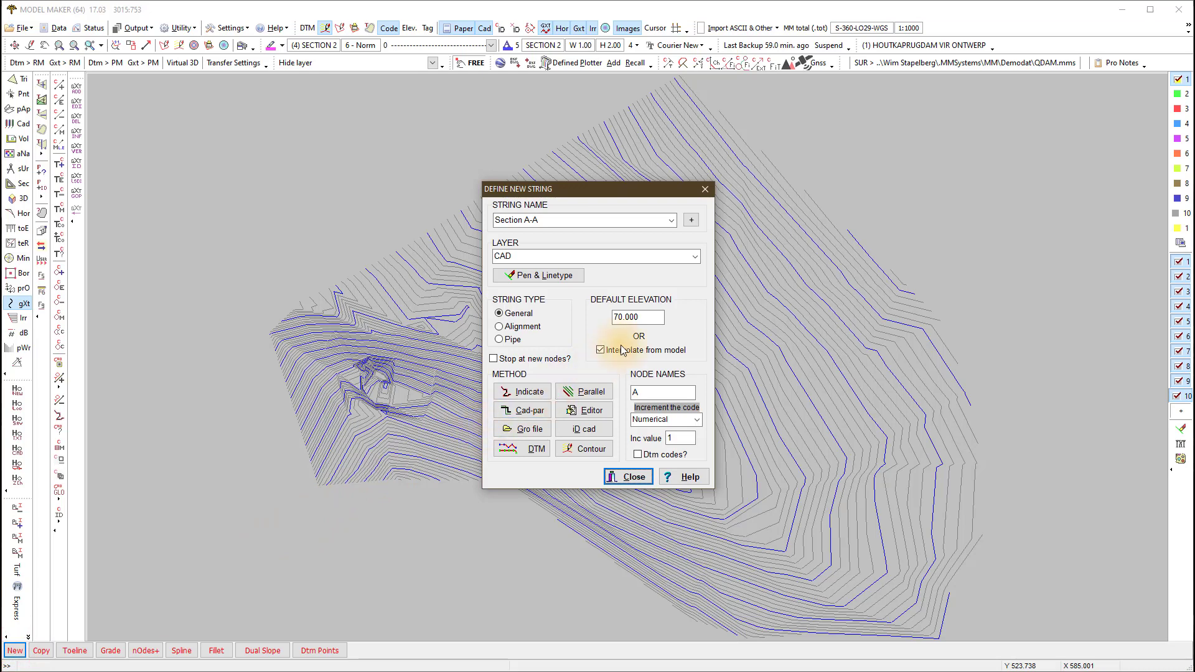
Define a new string named top with a default elevation of 211 and model interpolation off, using the Indicate method
{"action": "double_click", "coordinate": [652, 316]}
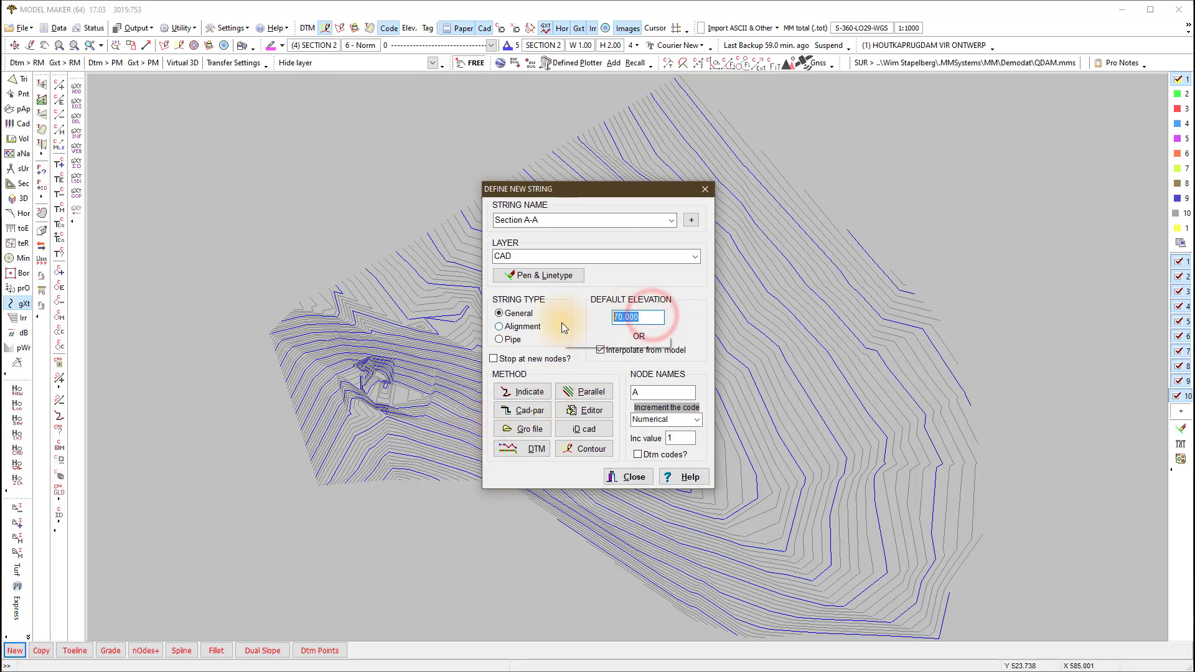
{"action": "type", "text": "211"}
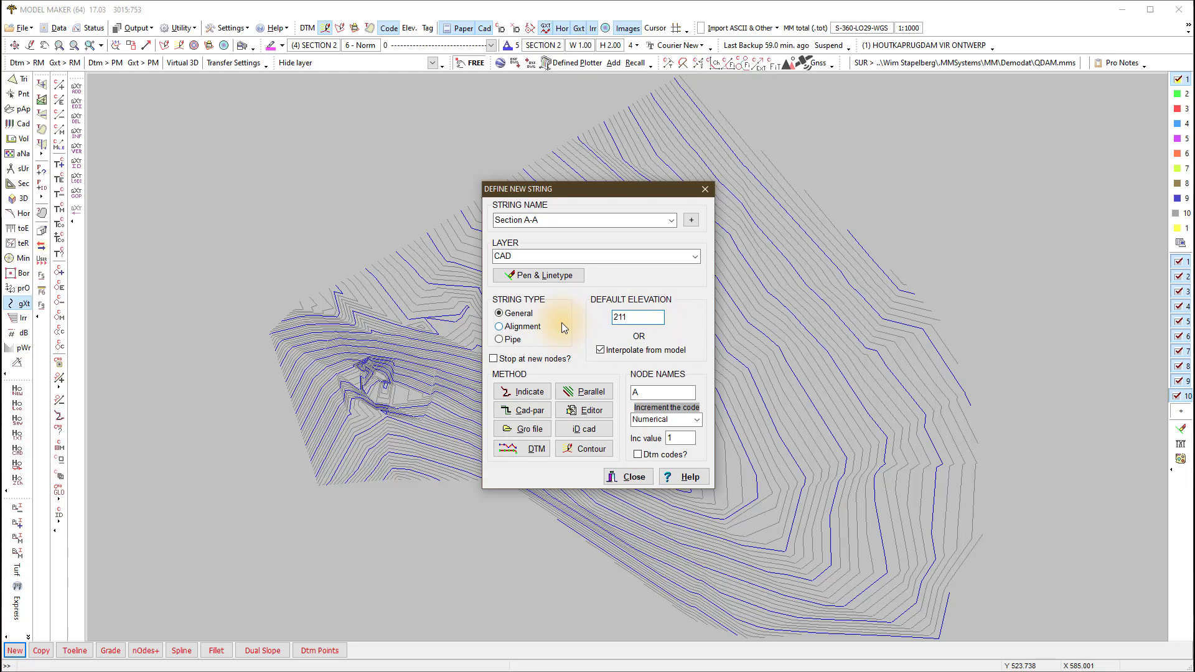
{"action": "left_click", "coordinate": [601, 350]}
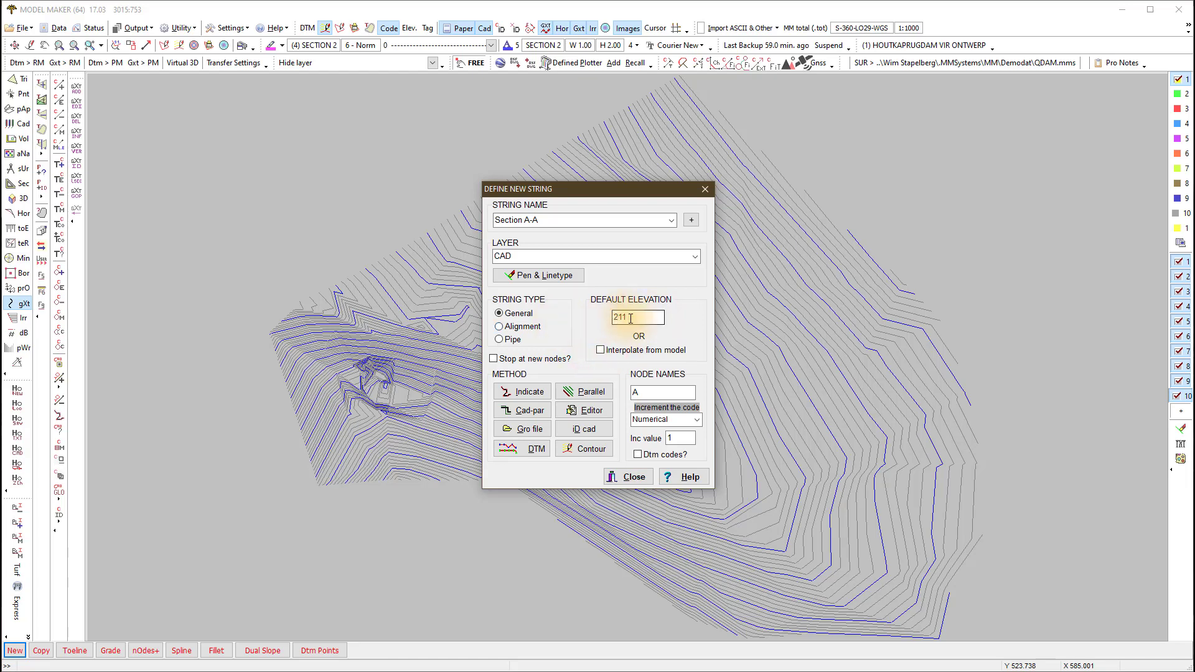
{"action": "left_click", "coordinate": [563, 219]}
{"action": "type", "text": "top"}
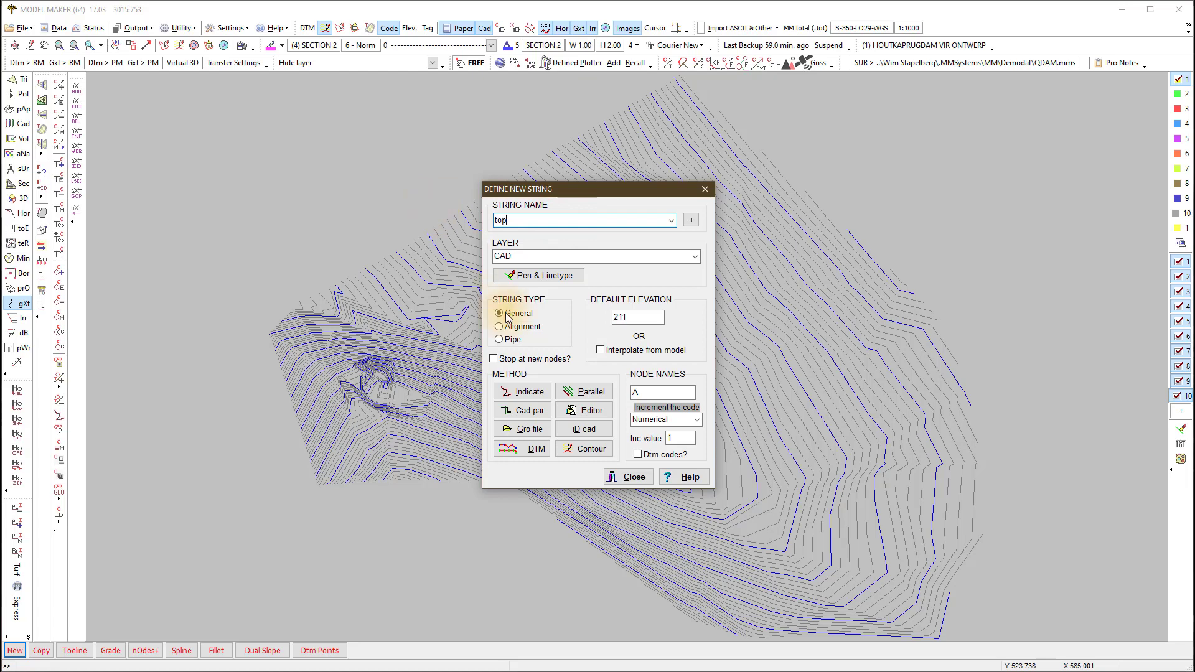
{"action": "left_click", "coordinate": [539, 393]}
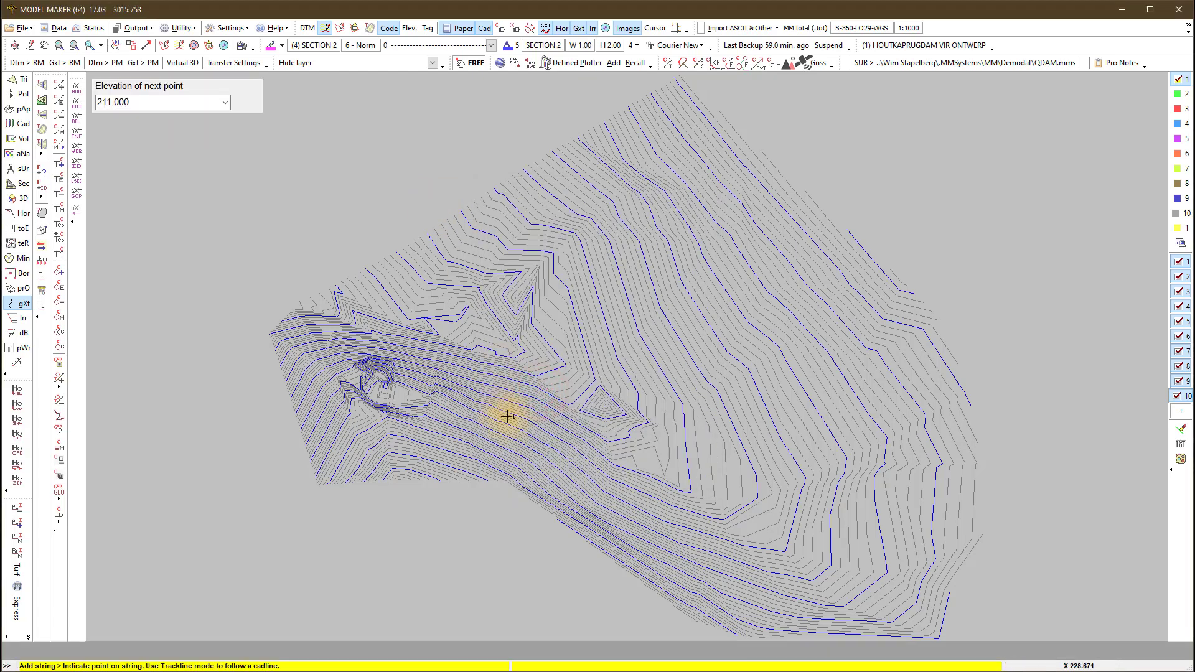
Set the cursor read-out to display the elevation on the active project
{"action": "right_click", "coordinate": [550, 400]}
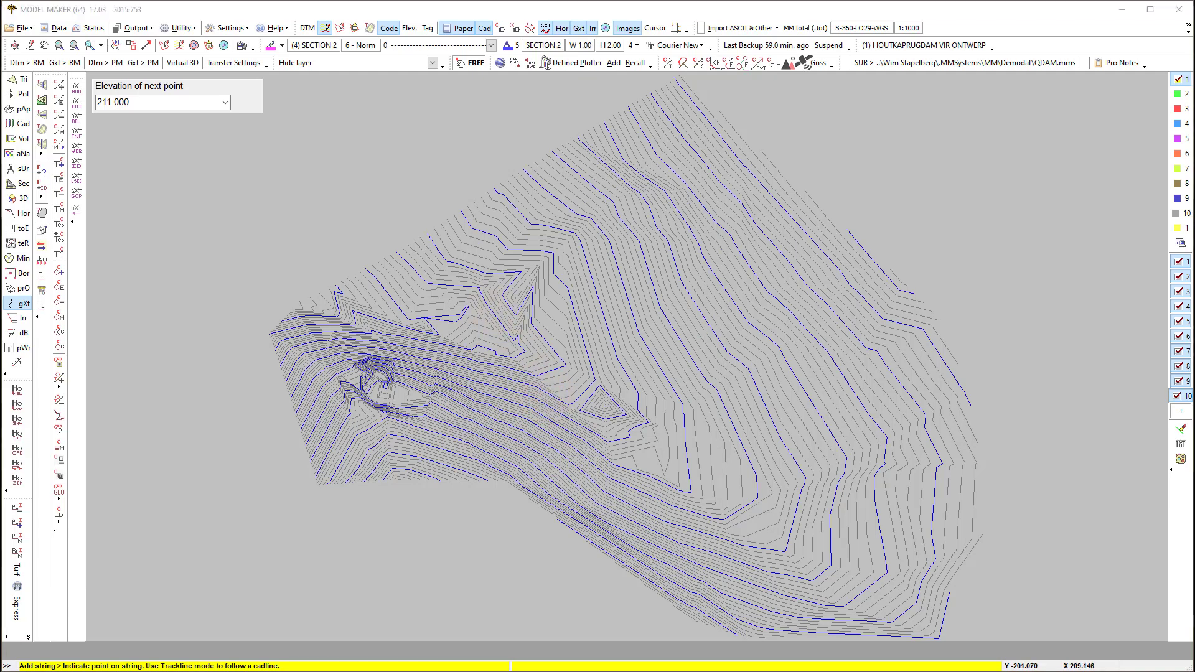
{"action": "key", "text": "F5"}
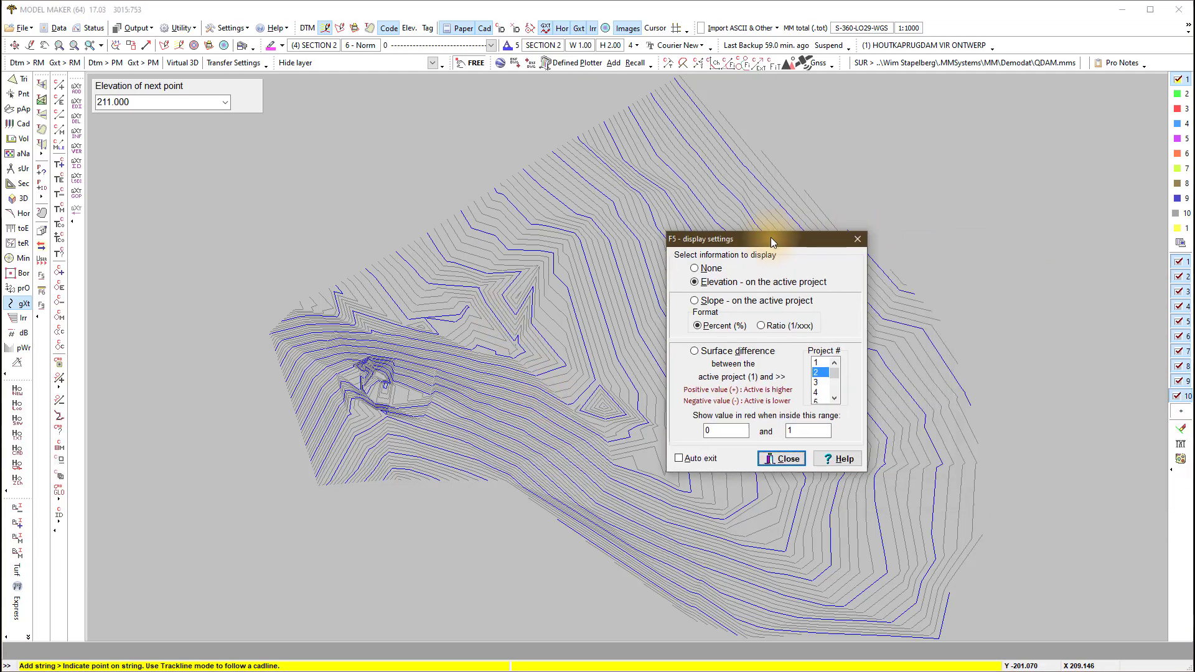
{"action": "left_click", "coordinate": [782, 459]}
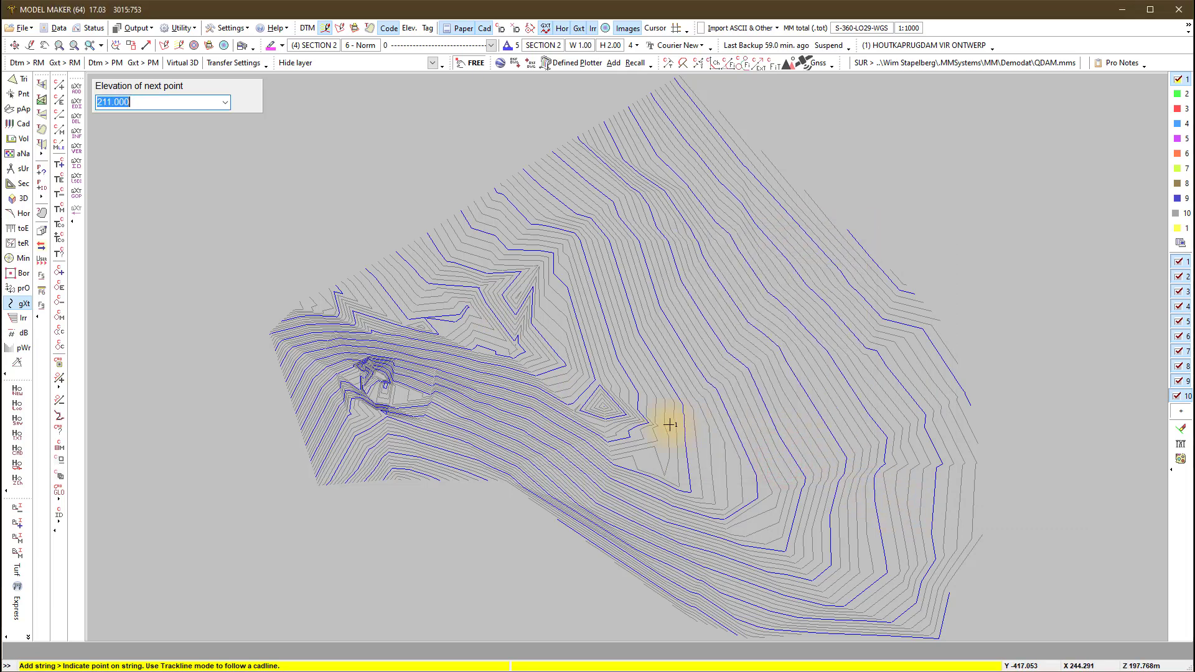
Draw the top string with ten nodes from the northern contour edge across the valley to the southern slope, and finish it
{"action": "left_click", "coordinate": [678, 101]}
{"action": "left_click", "coordinate": [636, 134]}
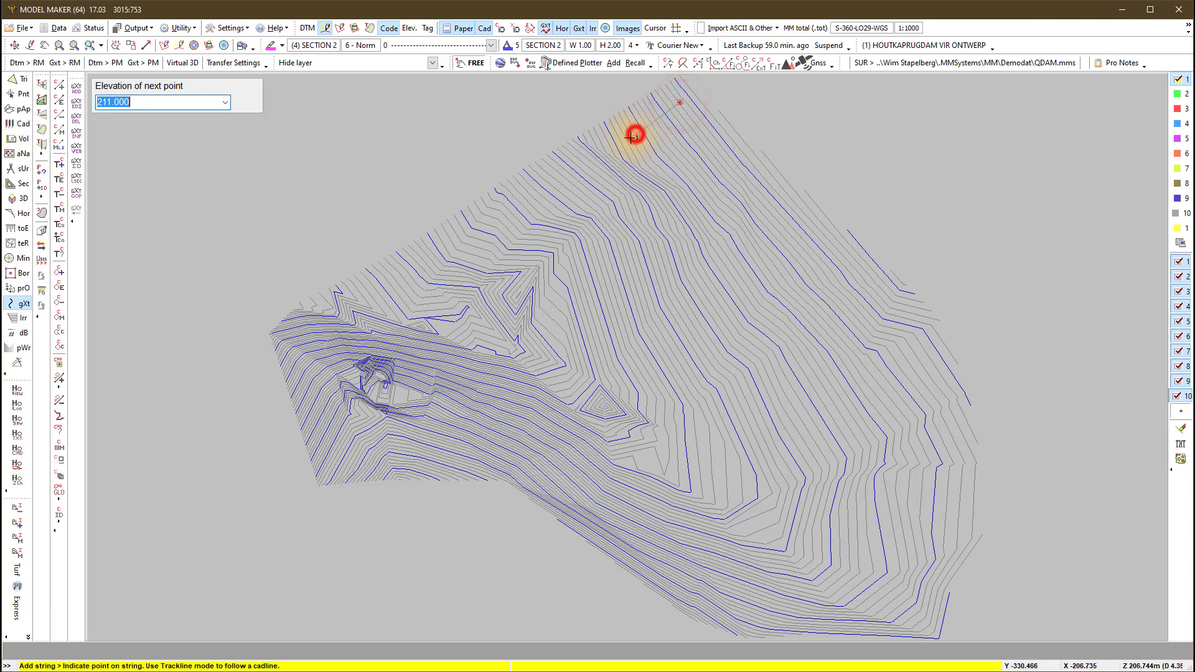
{"action": "left_click", "coordinate": [554, 219]}
{"action": "left_click", "coordinate": [522, 262]}
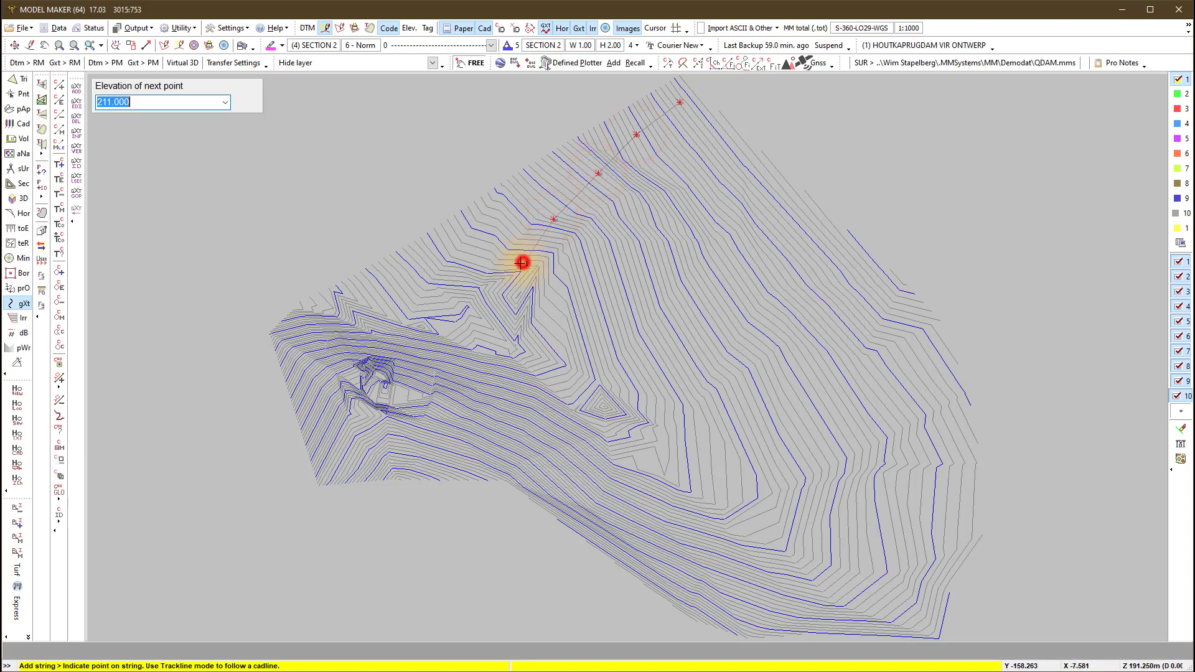
{"action": "left_click", "coordinate": [503, 299]}
{"action": "left_click", "coordinate": [488, 350]}
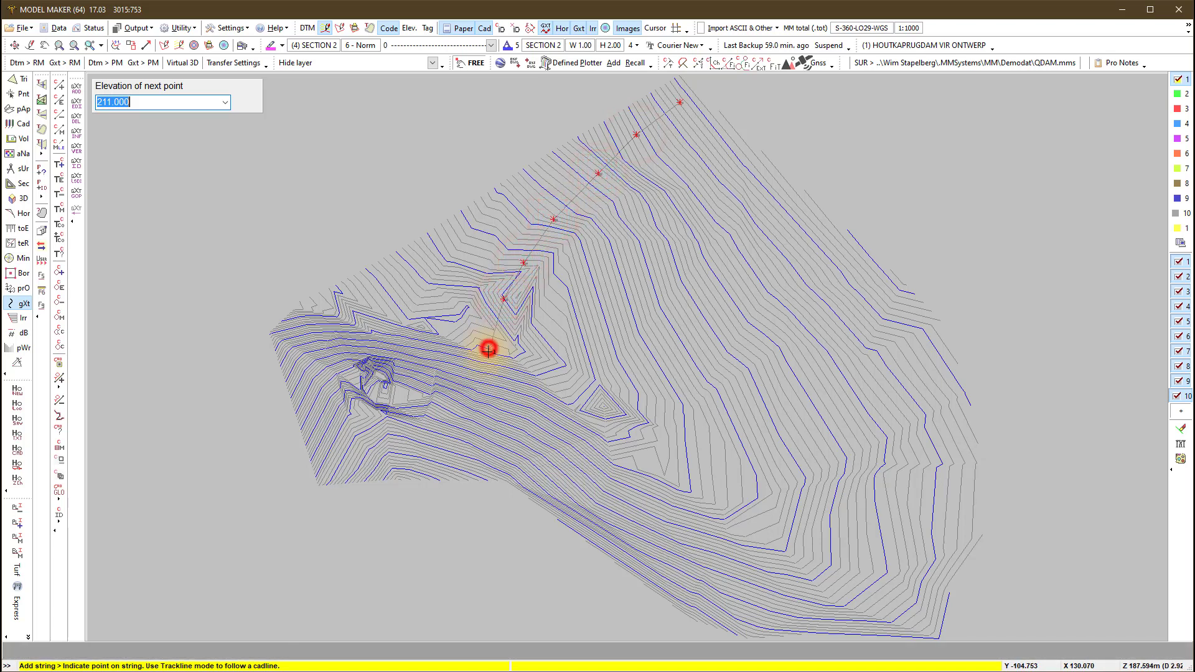
{"action": "left_click", "coordinate": [484, 385]}
{"action": "left_click", "coordinate": [477, 428]}
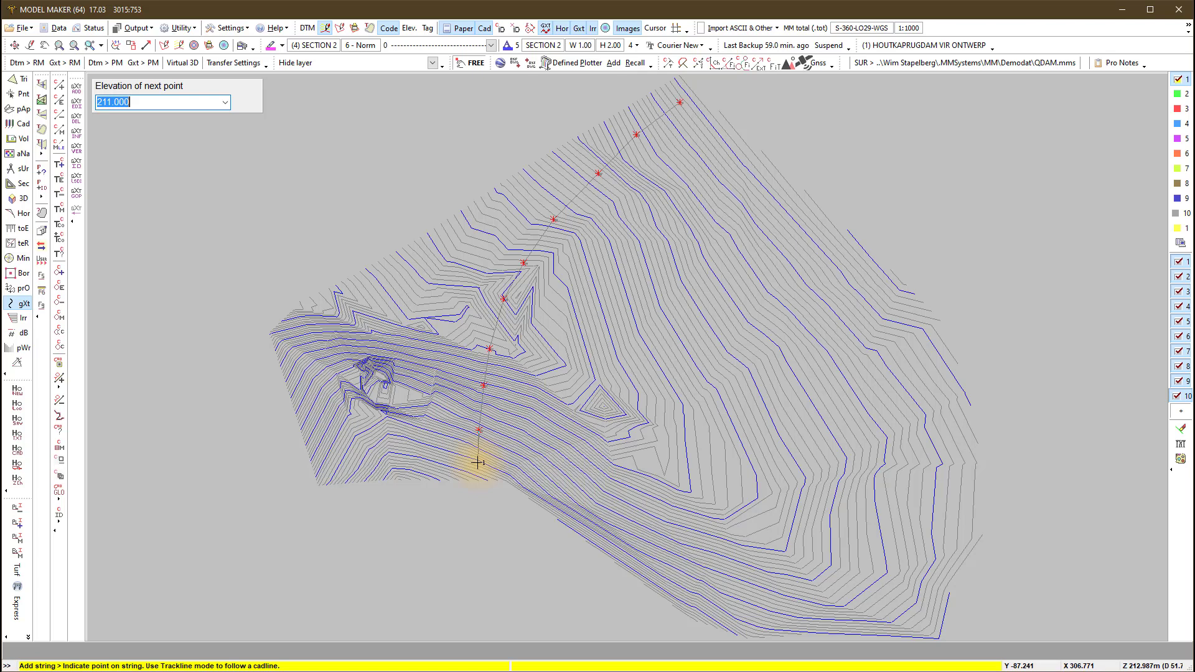
{"action": "right_click", "coordinate": [478, 461]}
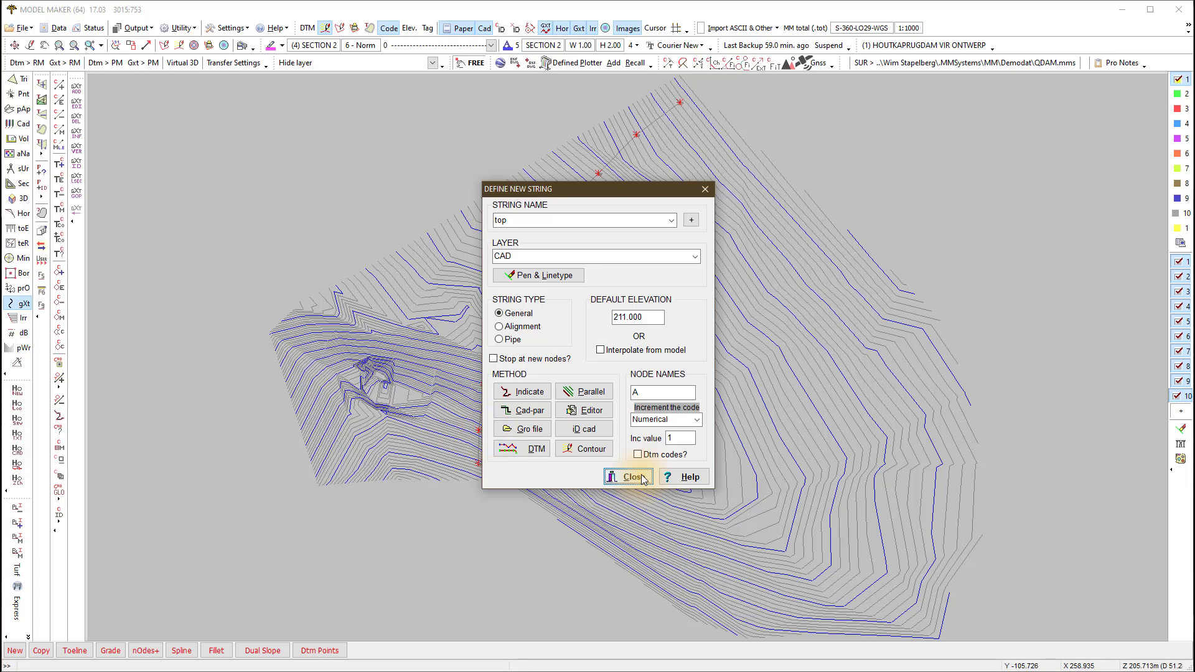
{"action": "left_click", "coordinate": [642, 477]}
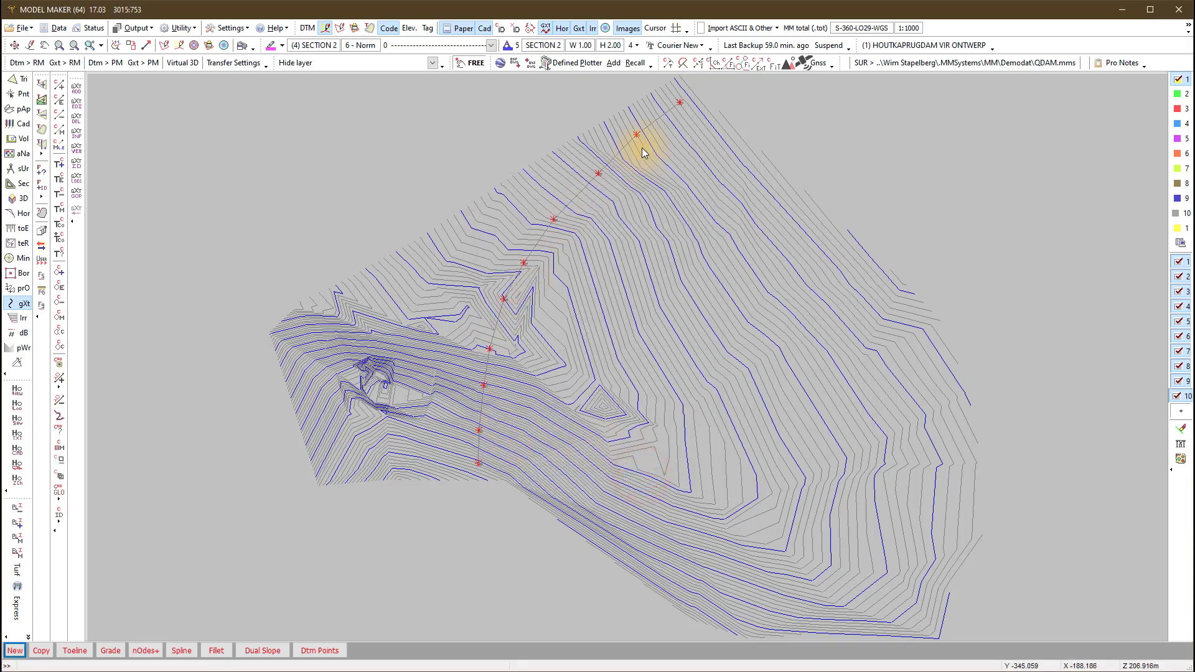
Add nodes to the indicated top string at a fixed spacing of 20, and refresh the string display
{"action": "left_click", "coordinate": [21, 303]}
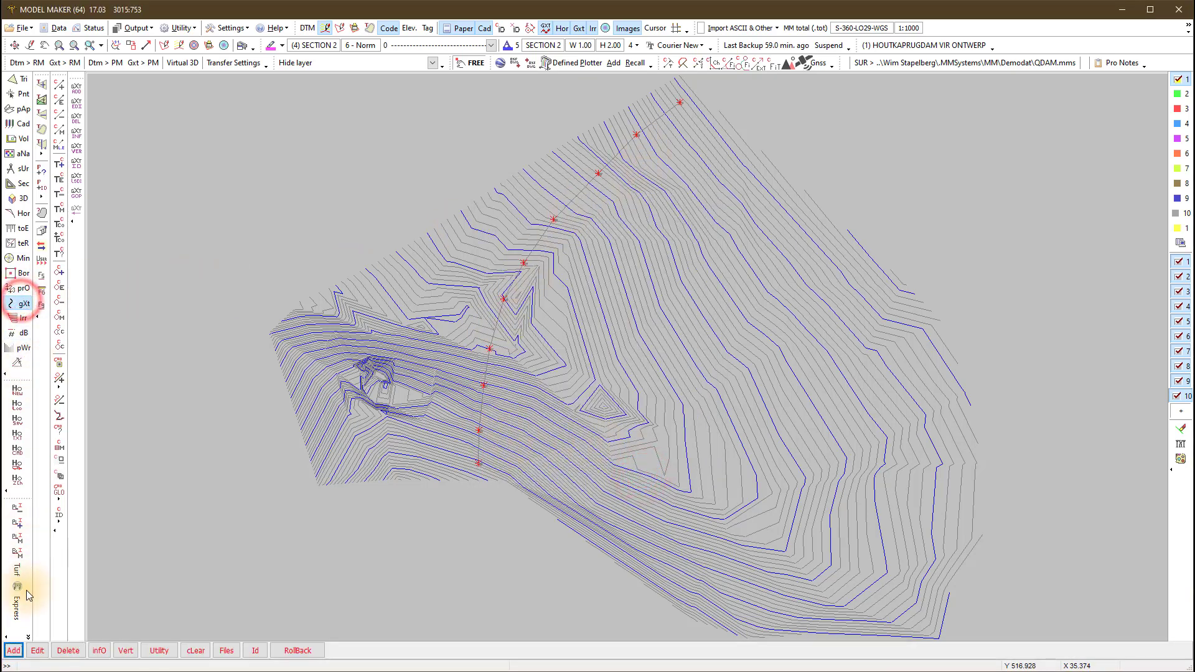
{"action": "left_click", "coordinate": [12, 650]}
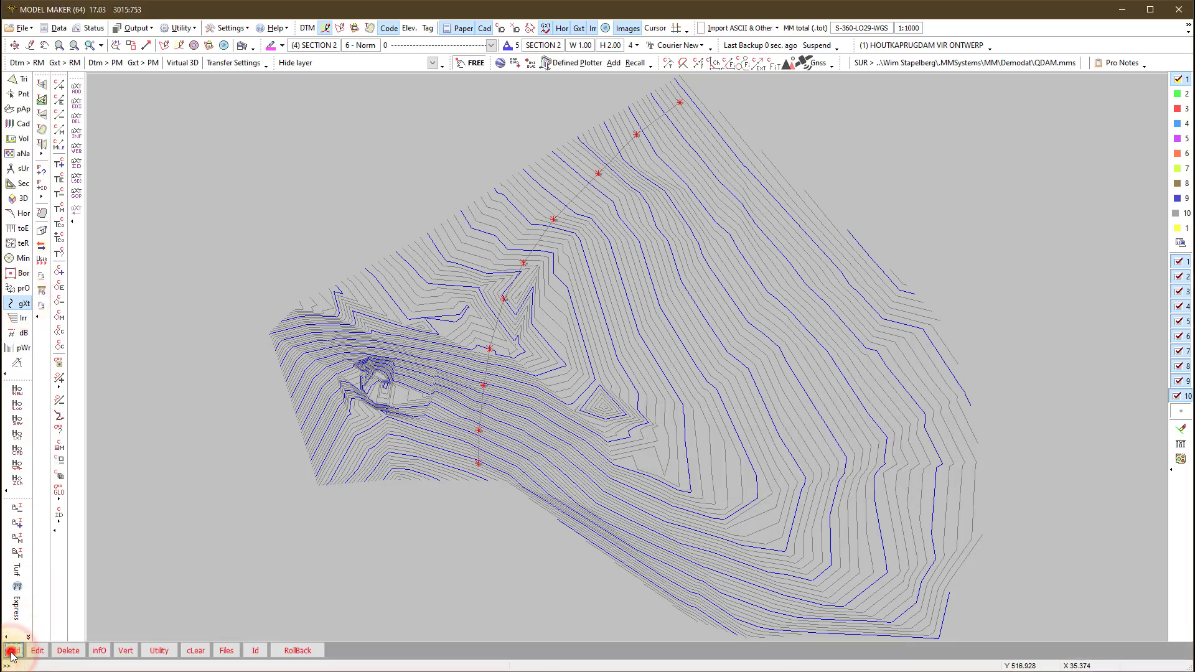
{"action": "left_click", "coordinate": [144, 650]}
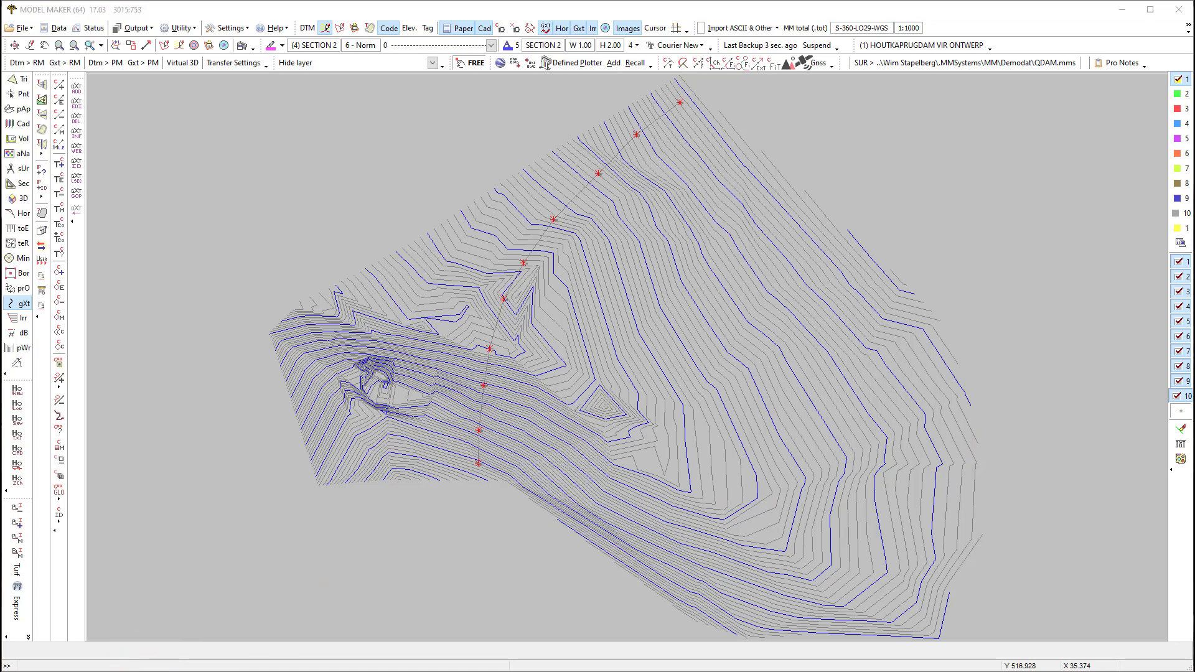
{"action": "left_click_drag", "start_coordinate": [1090, 238], "coordinate": [751, 192]}
{"action": "left_click_drag", "start_coordinate": [630, 241], "coordinate": [568, 247]}
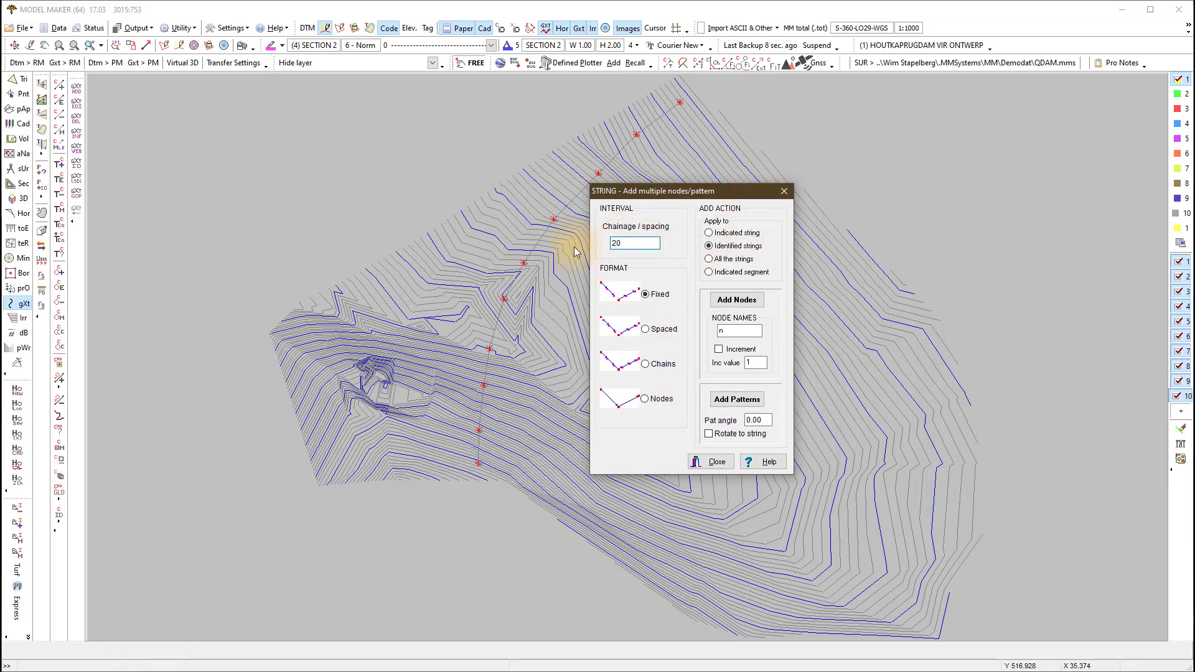
{"action": "left_click", "coordinate": [709, 233]}
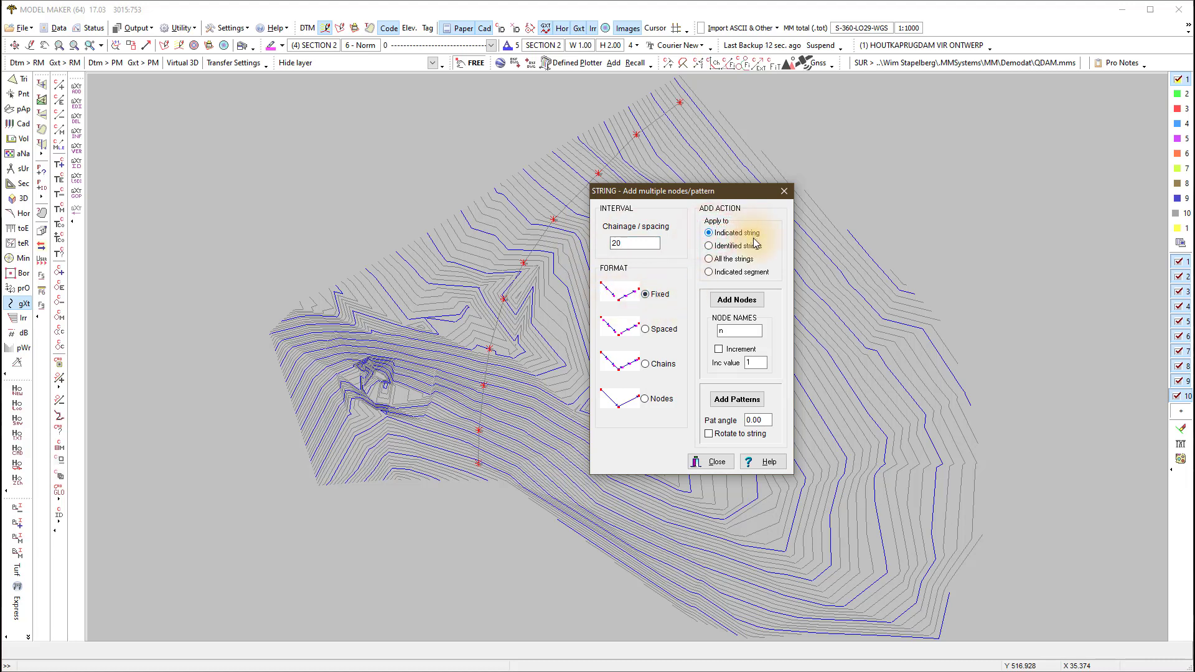
{"action": "left_click", "coordinate": [727, 332]}
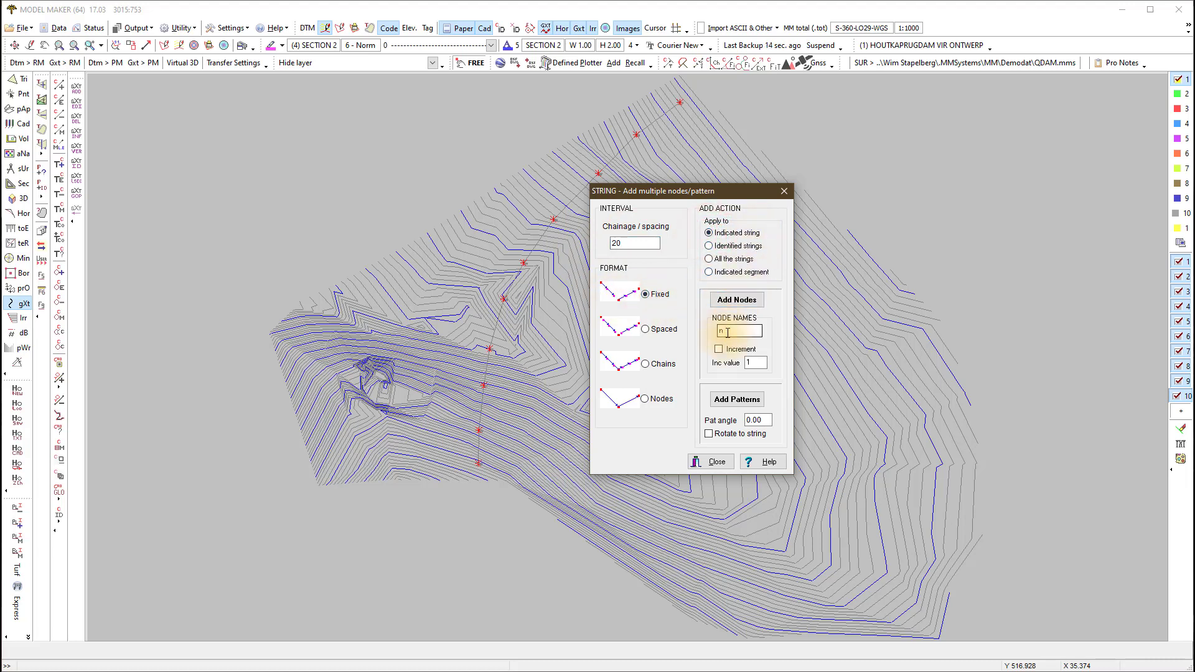
{"action": "left_click_drag", "start_coordinate": [726, 332], "coordinate": [713, 334]}
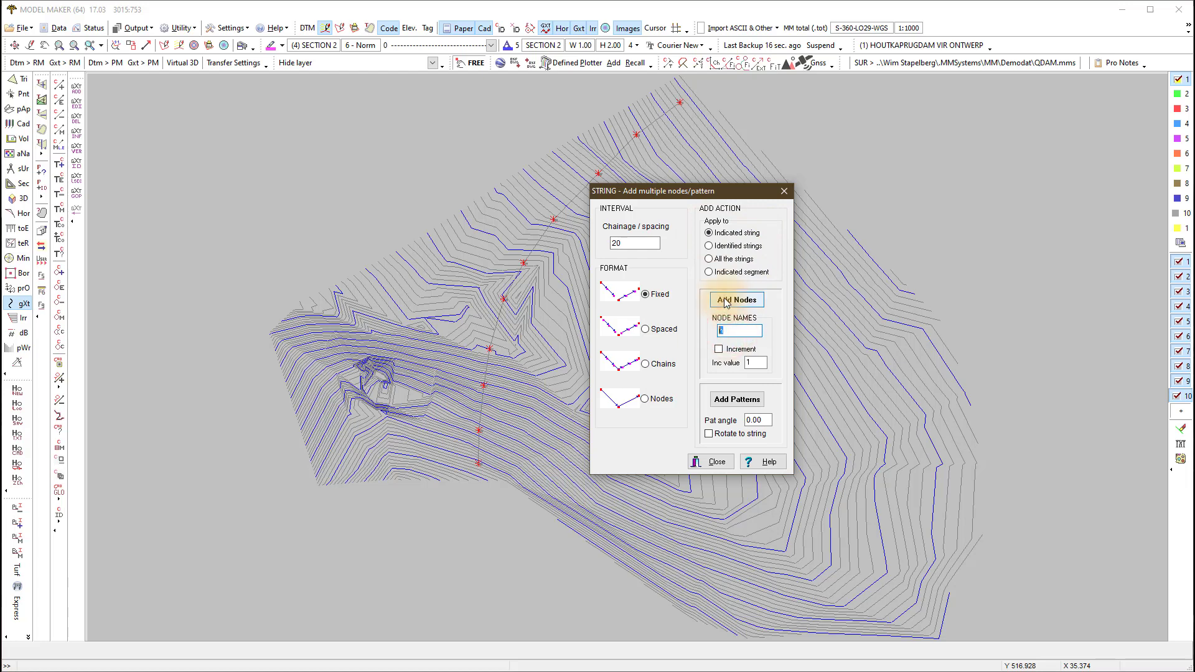
{"action": "left_click", "coordinate": [724, 300]}
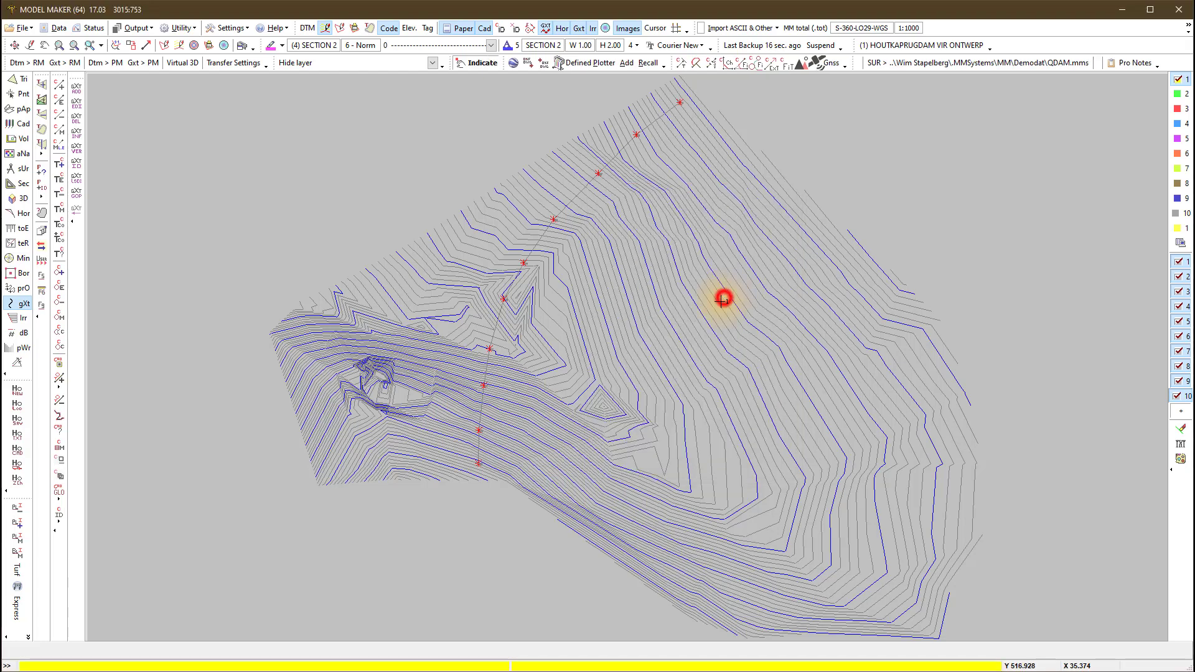
{"action": "left_click", "coordinate": [479, 442]}
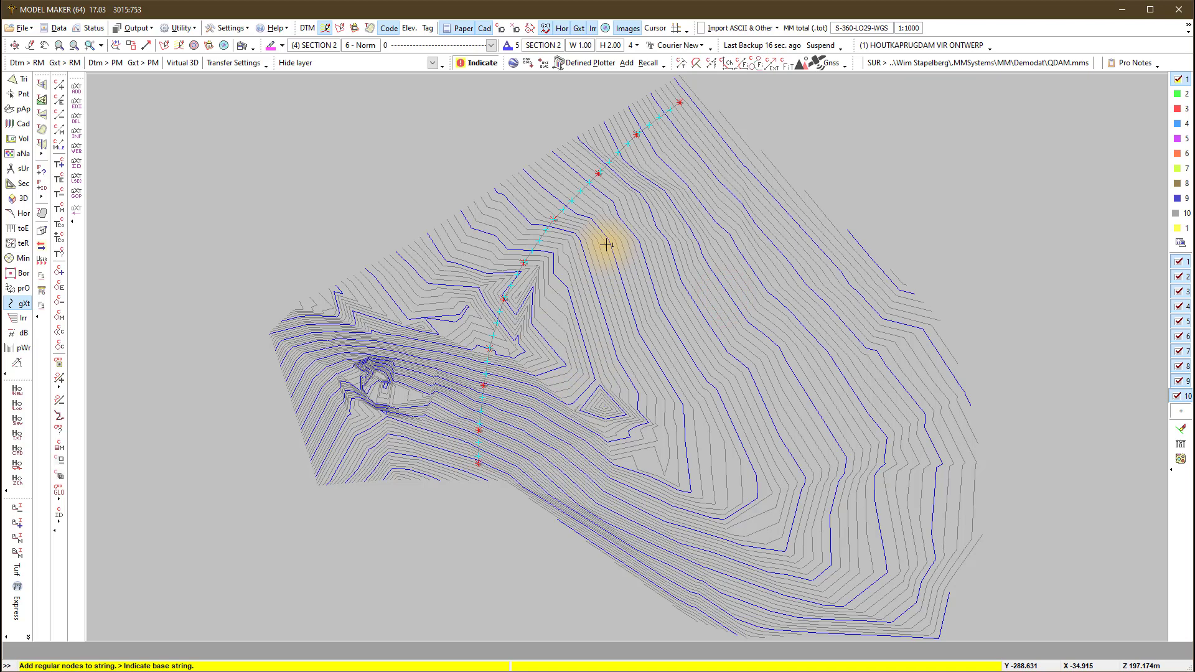
{"action": "left_click", "coordinate": [605, 245]}
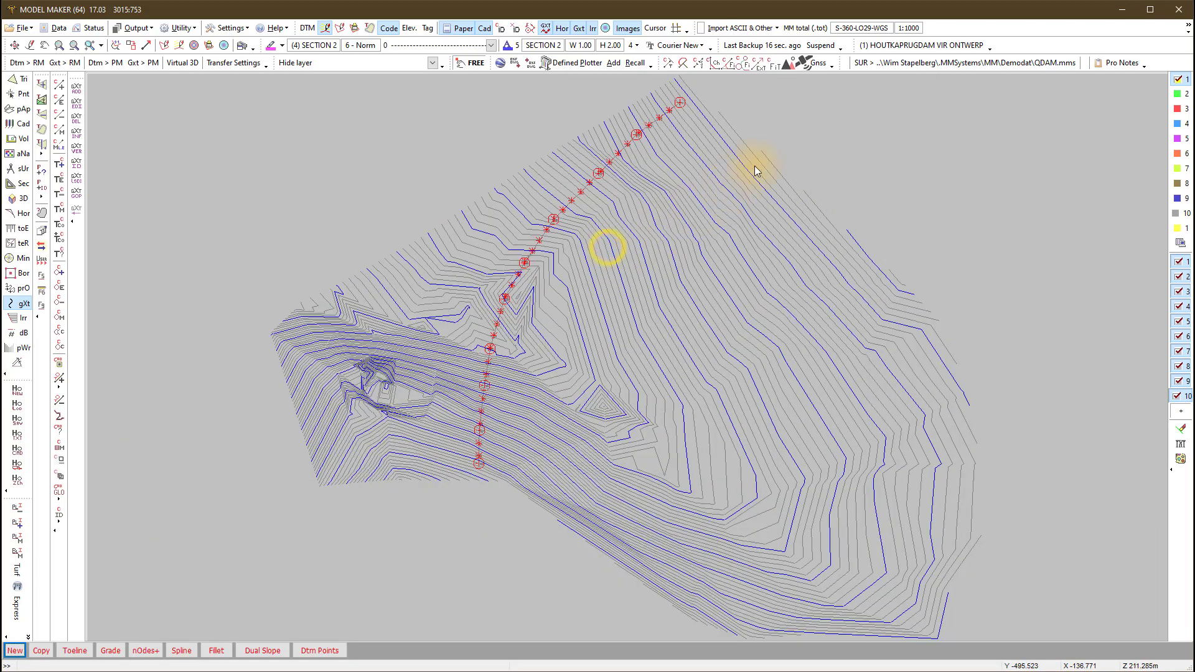
{"action": "left_click", "coordinate": [546, 28]}
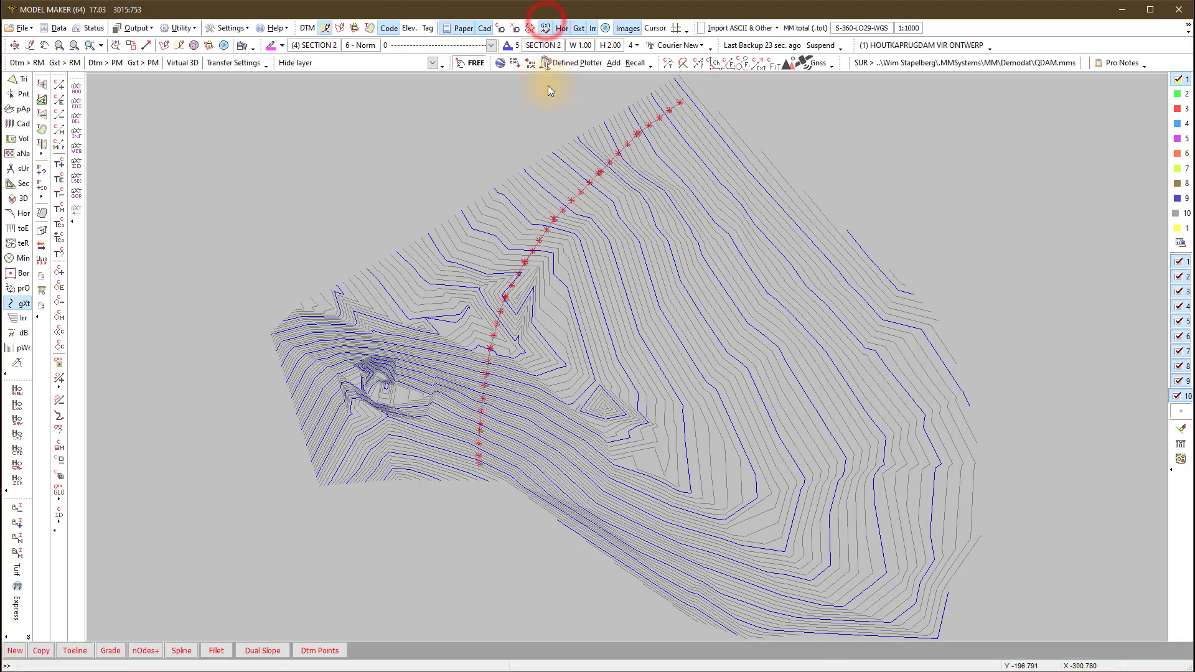
Create a string named top parallel to the existing one on its east side, at distance 12 with elevation difference 0
{"action": "left_click", "coordinate": [22, 304]}
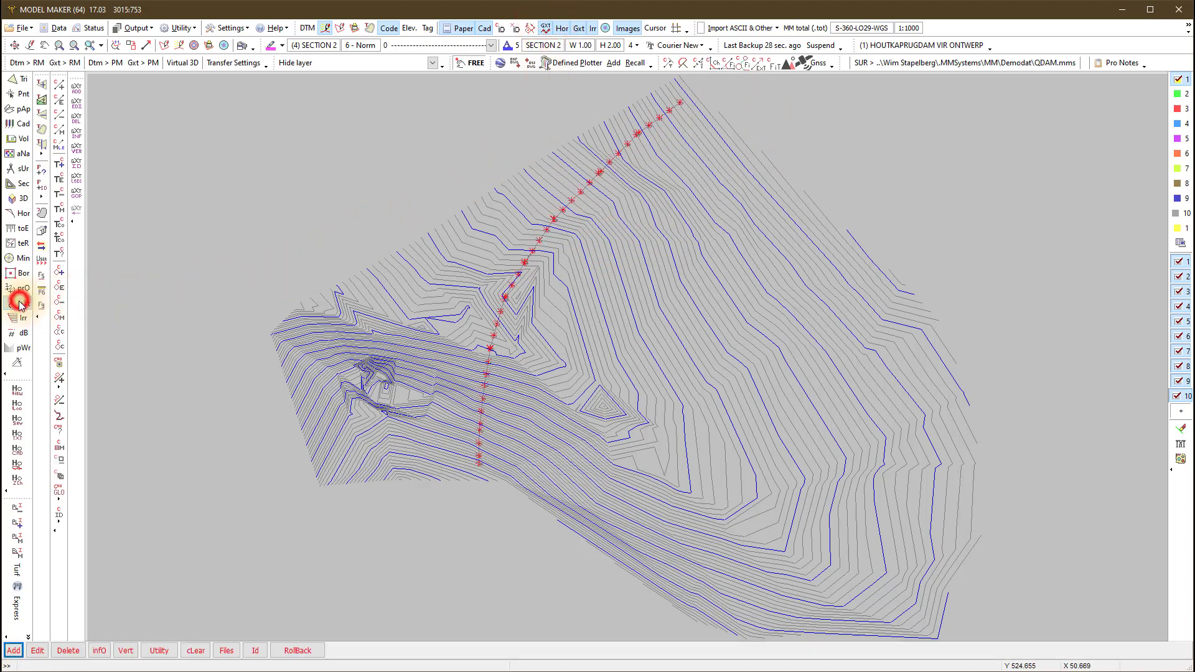
{"action": "left_click", "coordinate": [14, 651]}
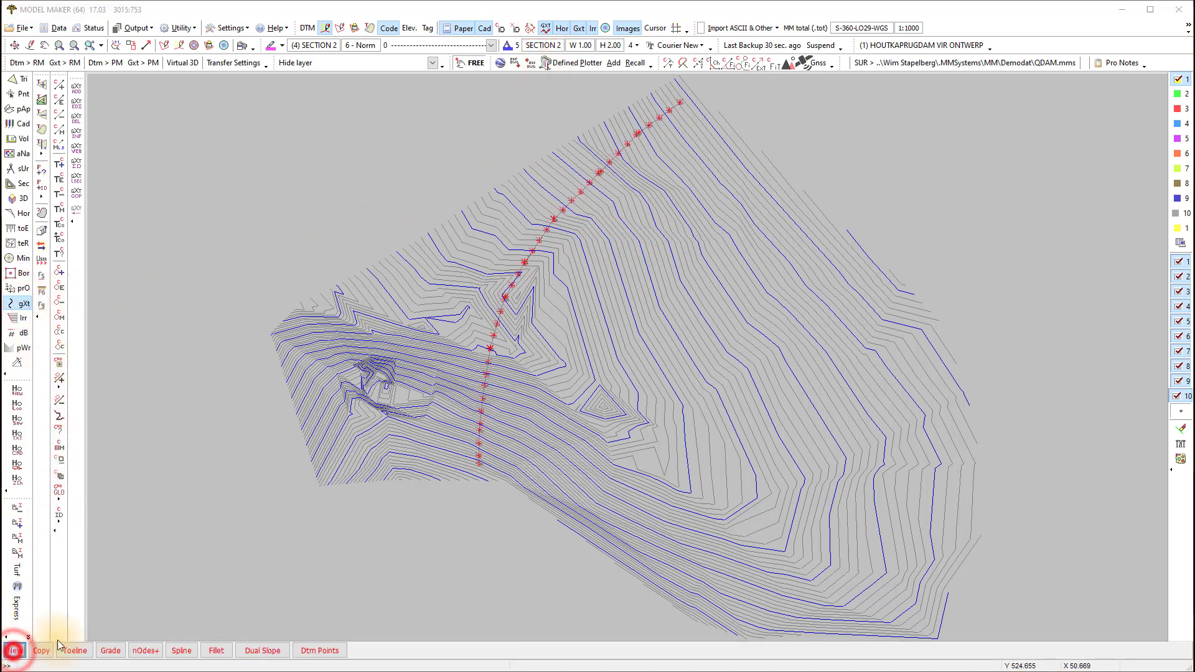
{"action": "left_click", "coordinate": [603, 391]}
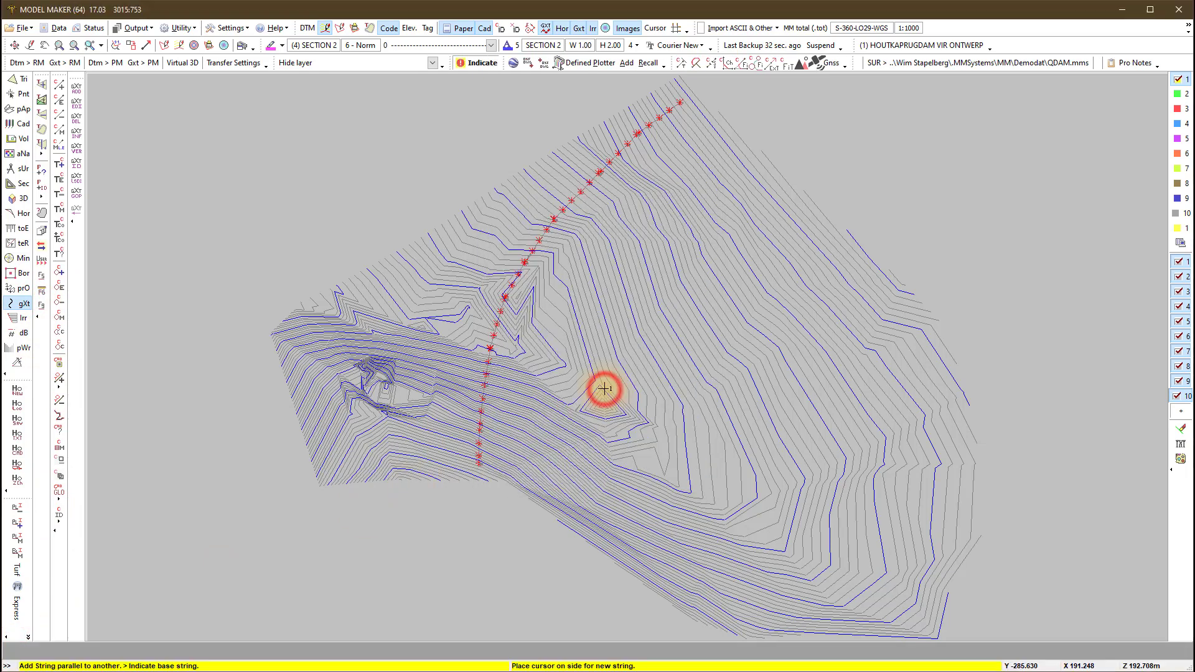
{"action": "left_click", "coordinate": [525, 272]}
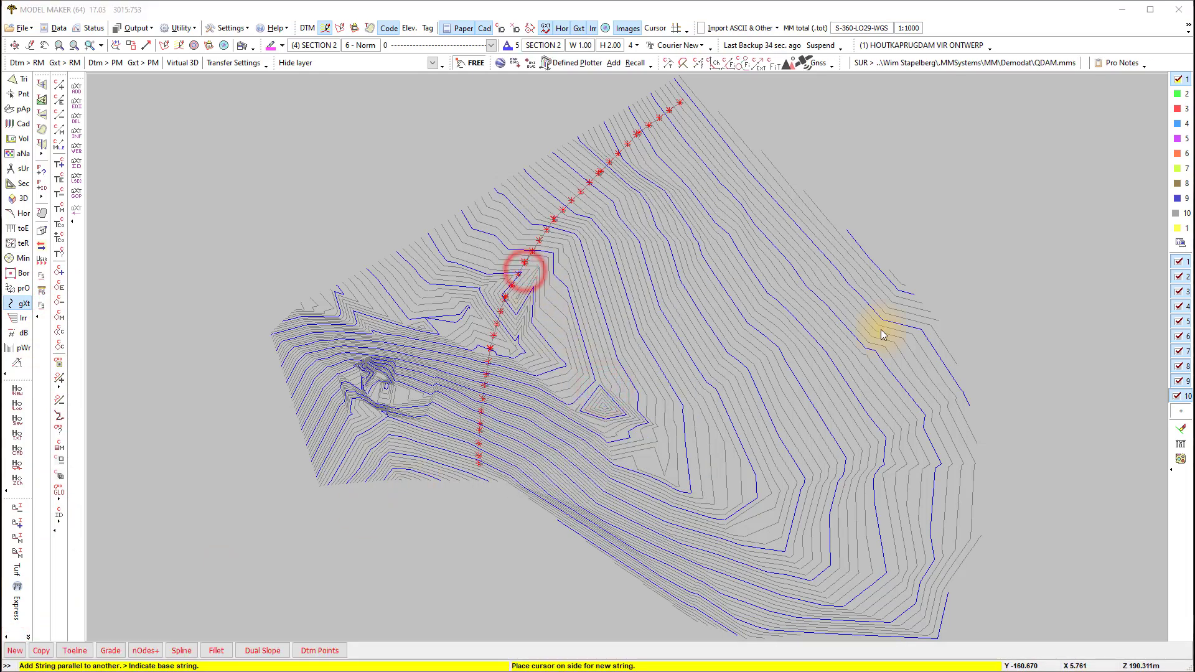
{"action": "left_click", "coordinate": [875, 214]}
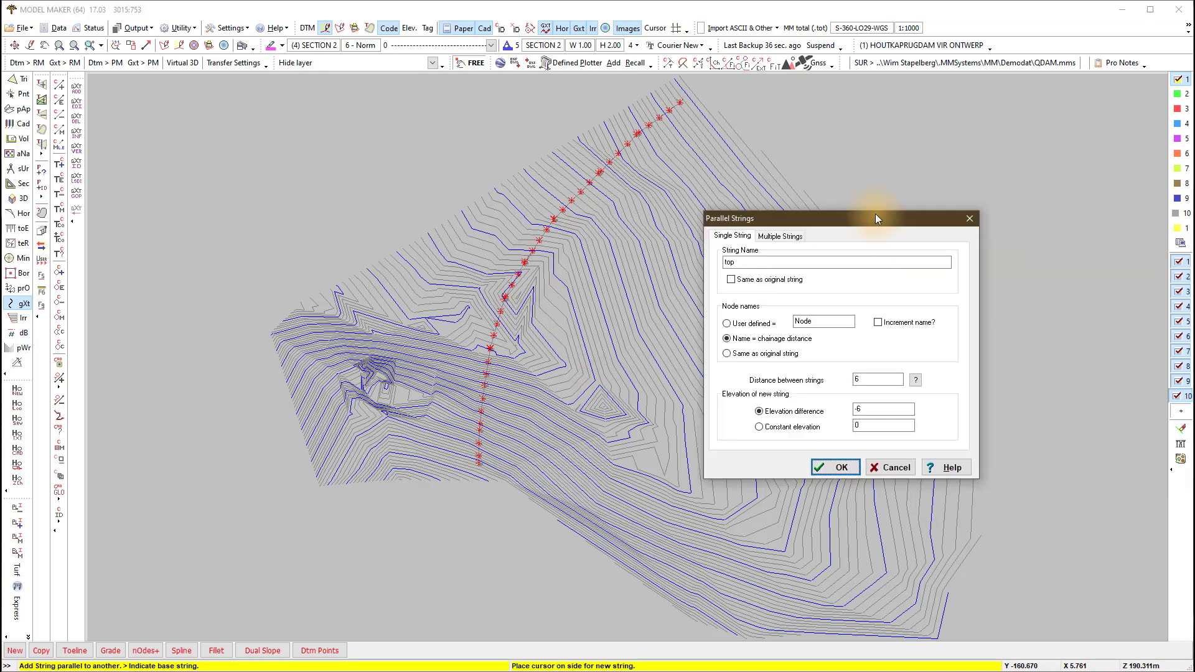
{"action": "left_click", "coordinate": [771, 378]}
{"action": "double_click", "coordinate": [772, 376]}
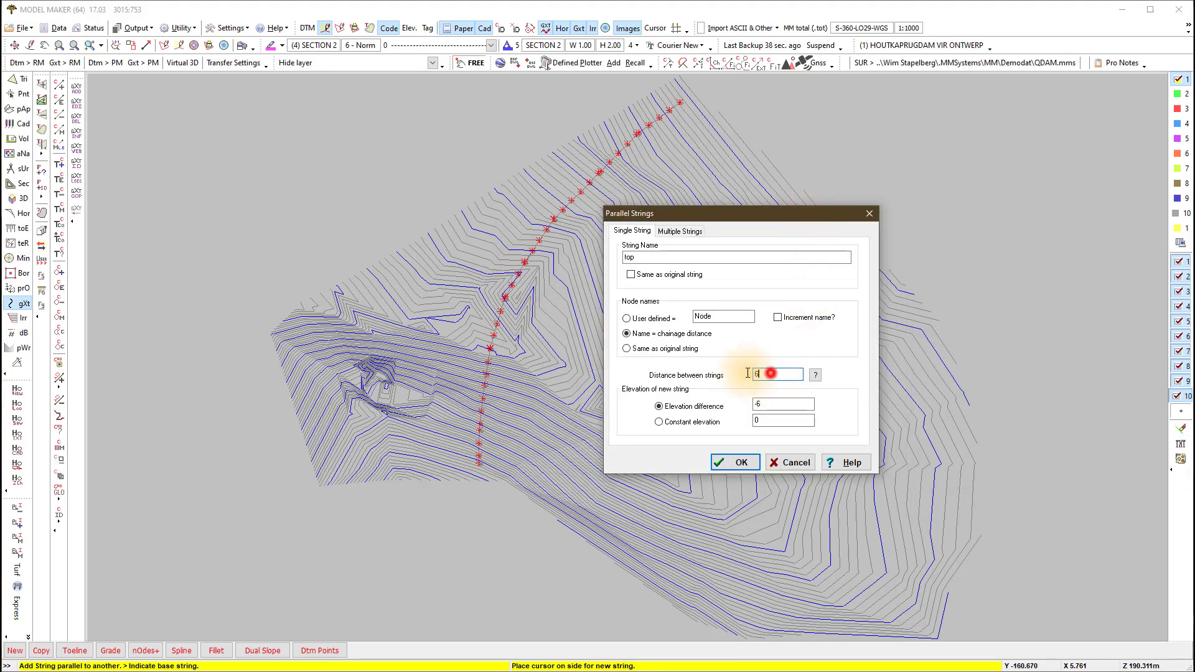
{"action": "type", "text": "12"}
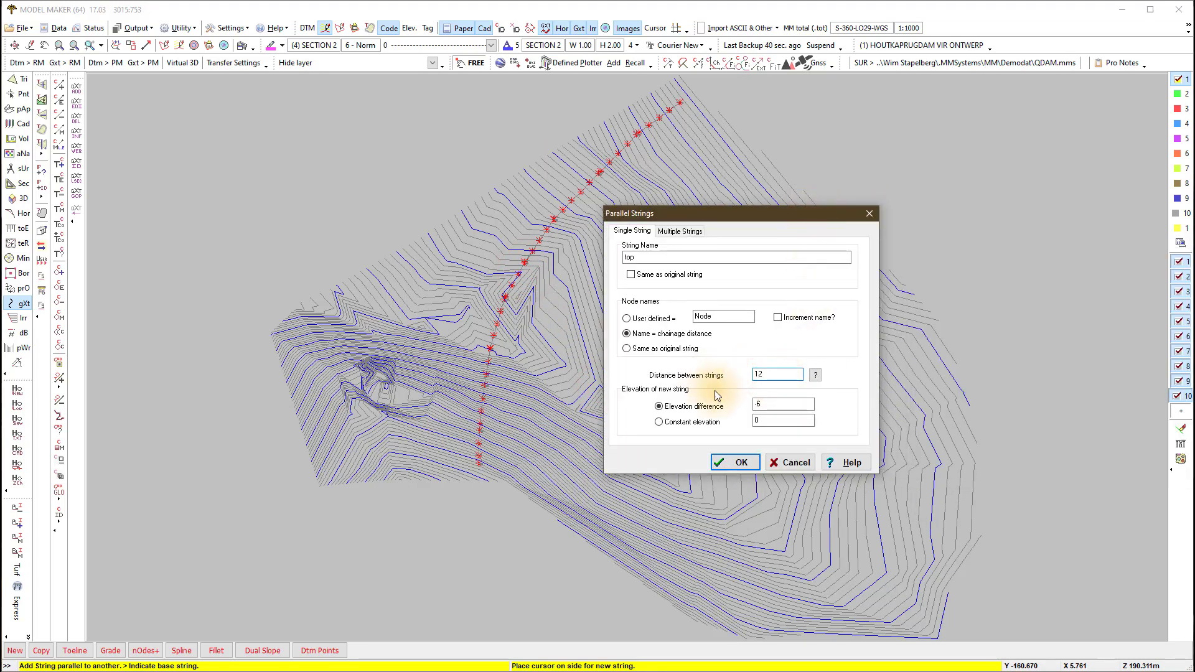
{"action": "double_click", "coordinate": [761, 404]}
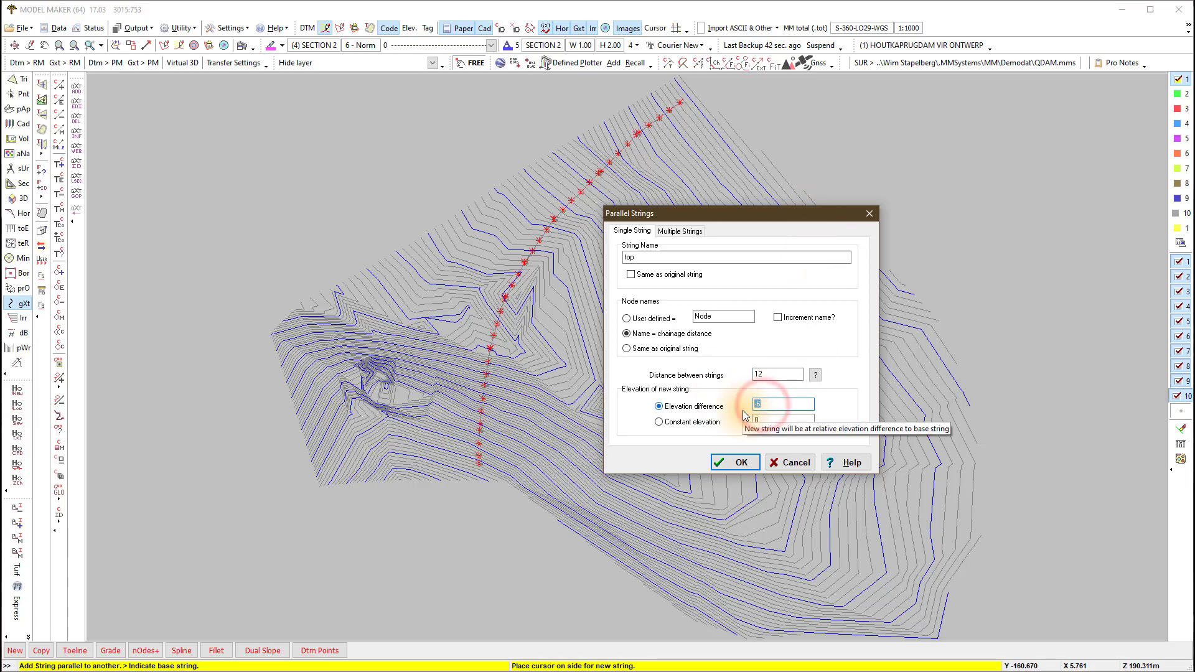
{"action": "type", "text": "0"}
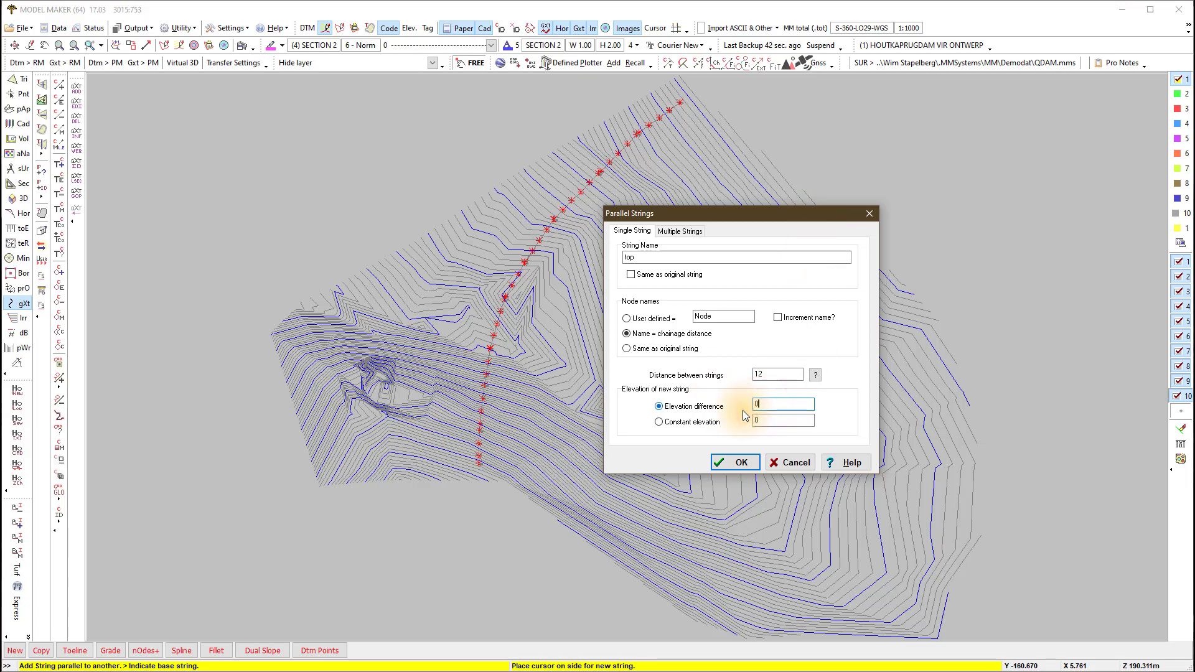
{"action": "left_click", "coordinate": [743, 463]}
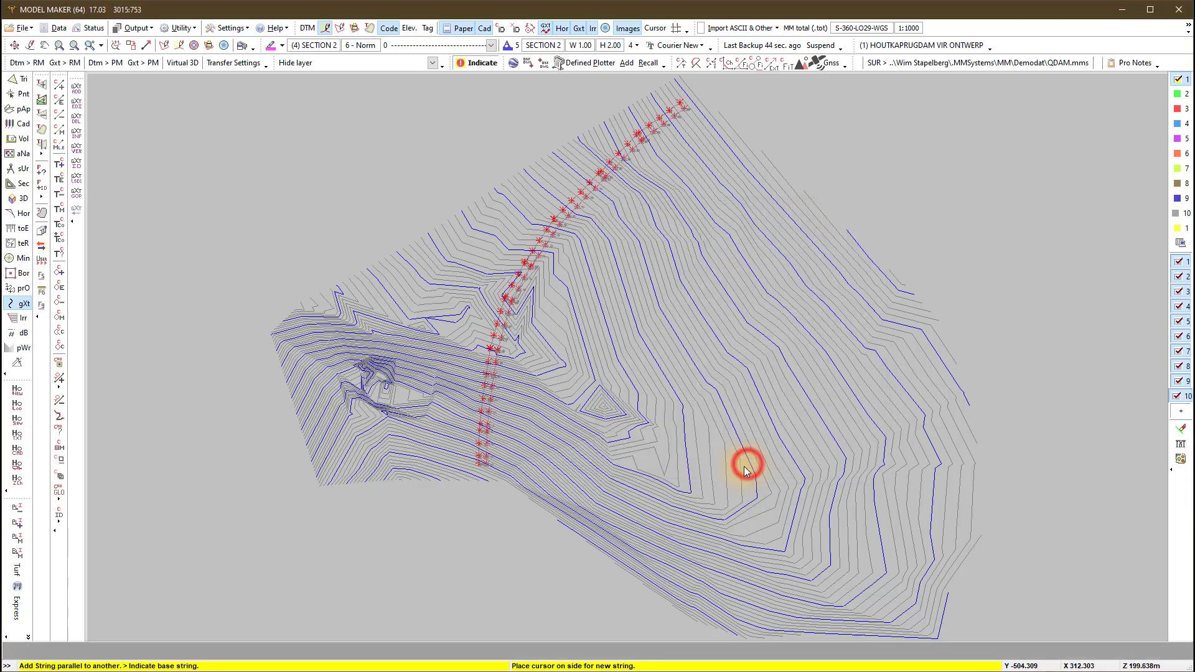
Add a toeline on the east side of the crest with cut and fill slopes of 1:2 and a toepoint interval of 20 on project 1
{"action": "left_click", "coordinate": [602, 298]}
{"action": "left_click", "coordinate": [623, 473]}
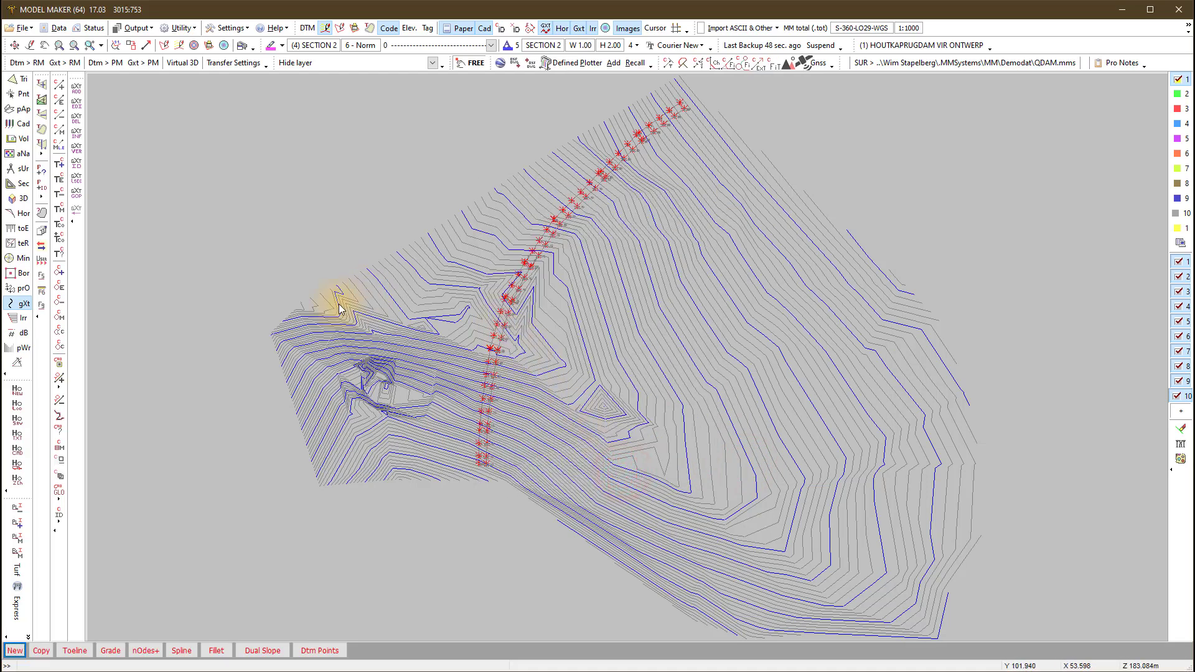
{"action": "left_click", "coordinate": [11, 305]}
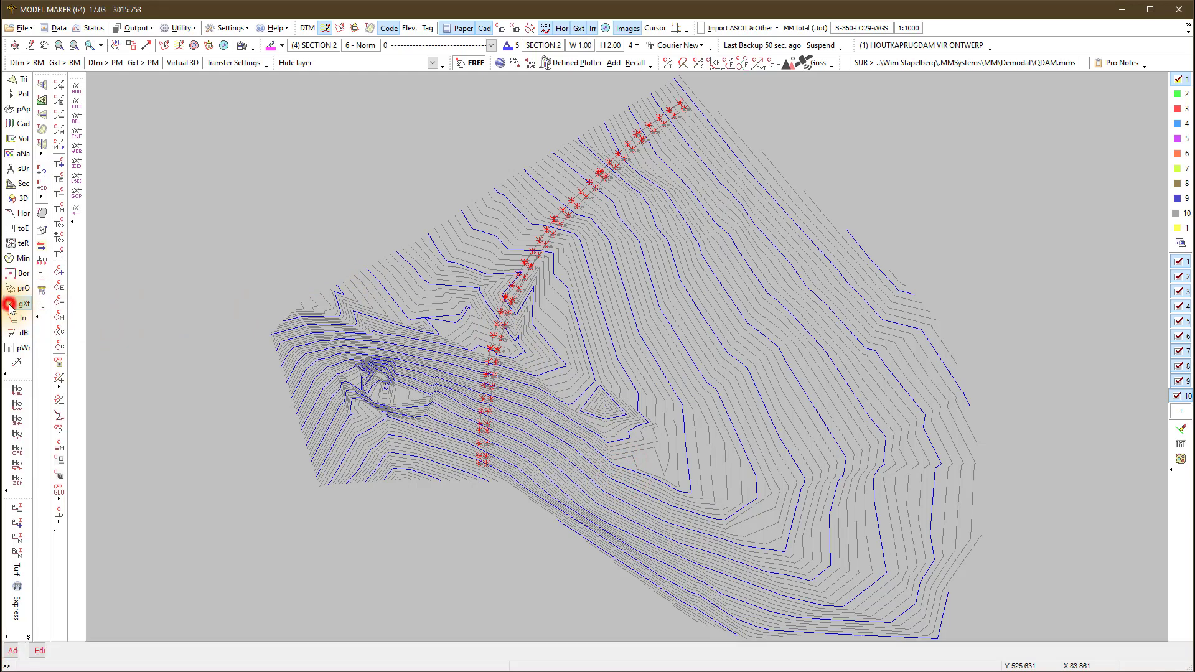
{"action": "left_click", "coordinate": [13, 651]}
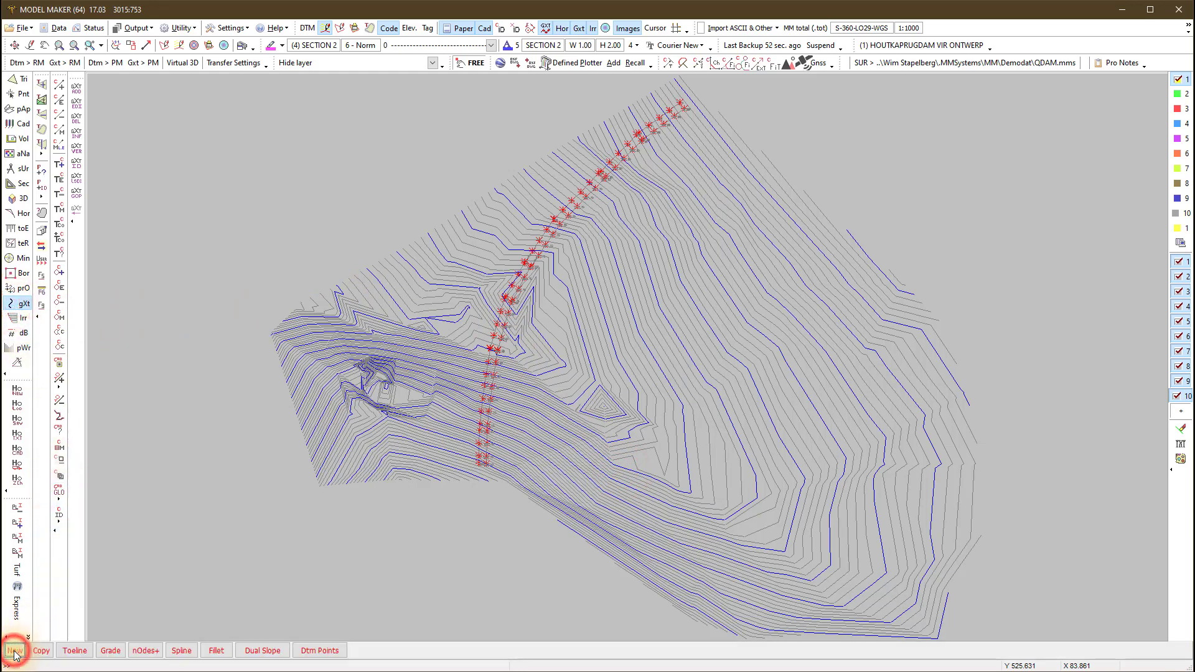
{"action": "left_click", "coordinate": [74, 650]}
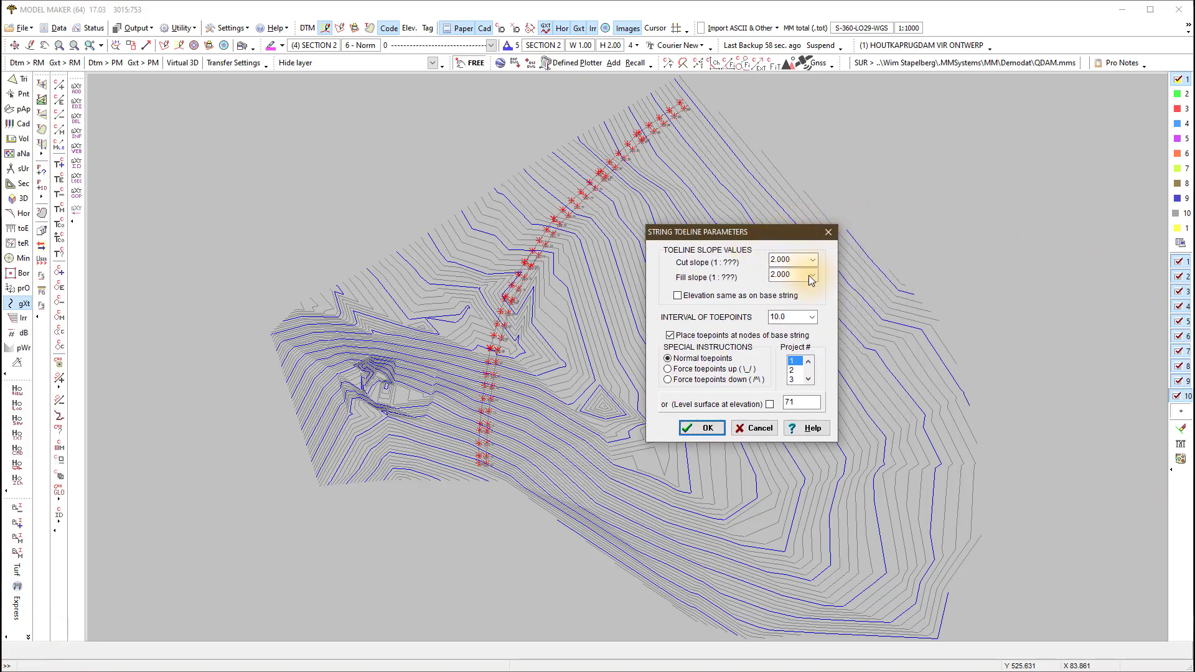
{"action": "double_click", "coordinate": [790, 317]}
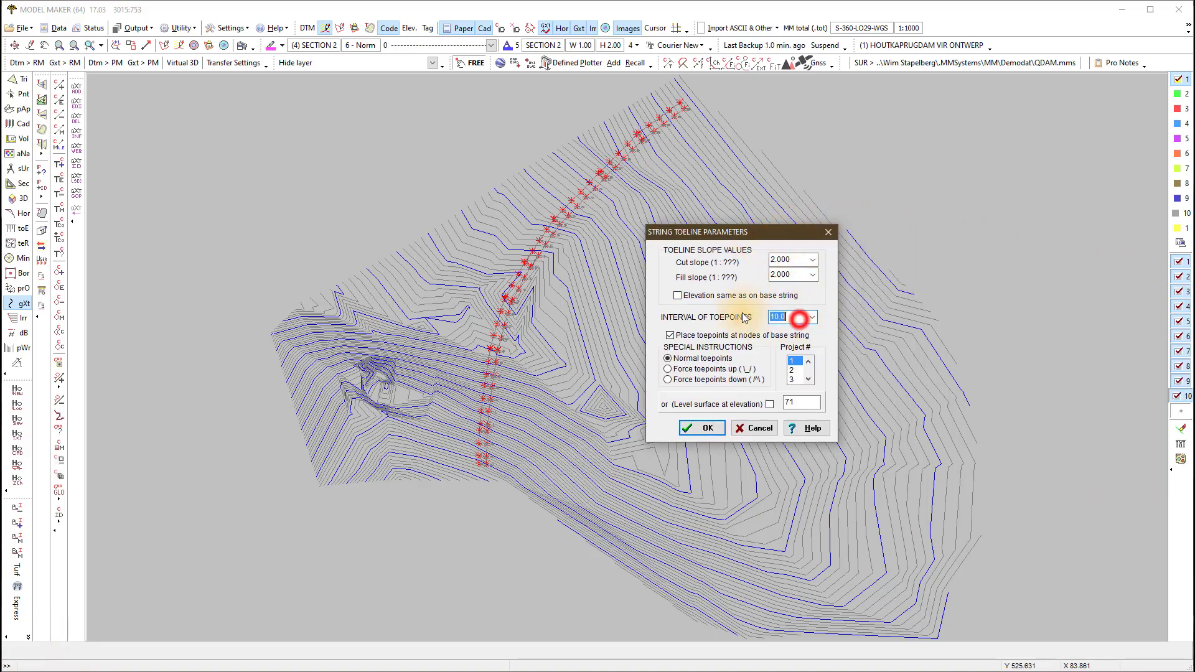
{"action": "type", "text": "20"}
{"action": "left_click", "coordinate": [791, 361]}
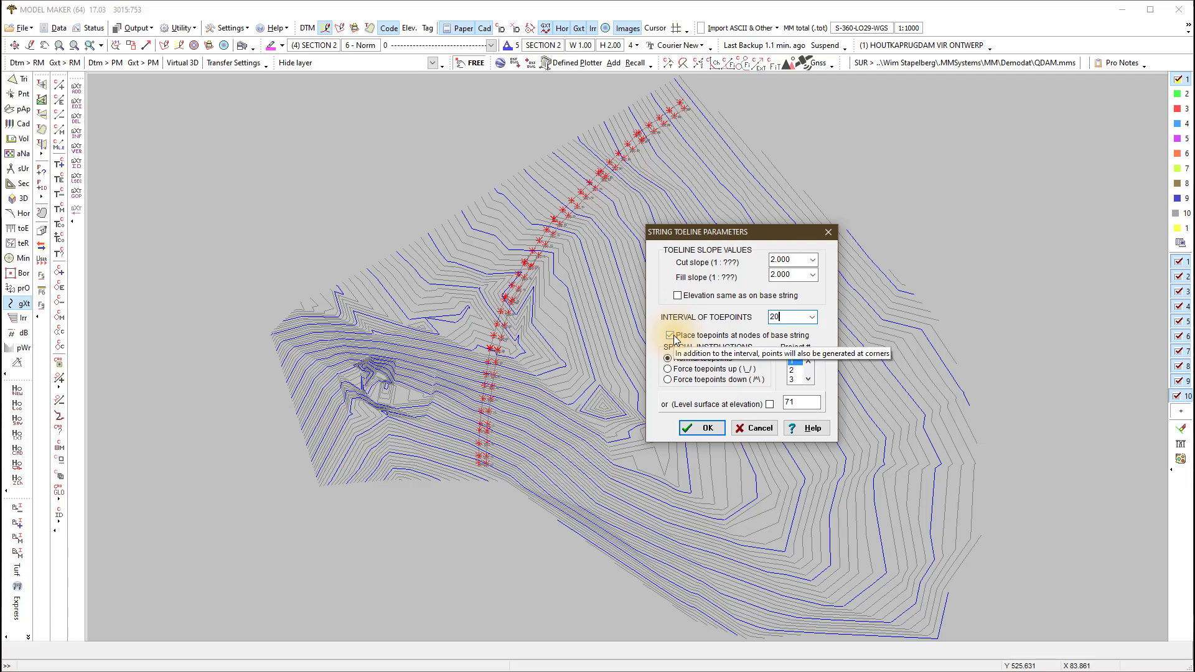
{"action": "left_click", "coordinate": [703, 427]}
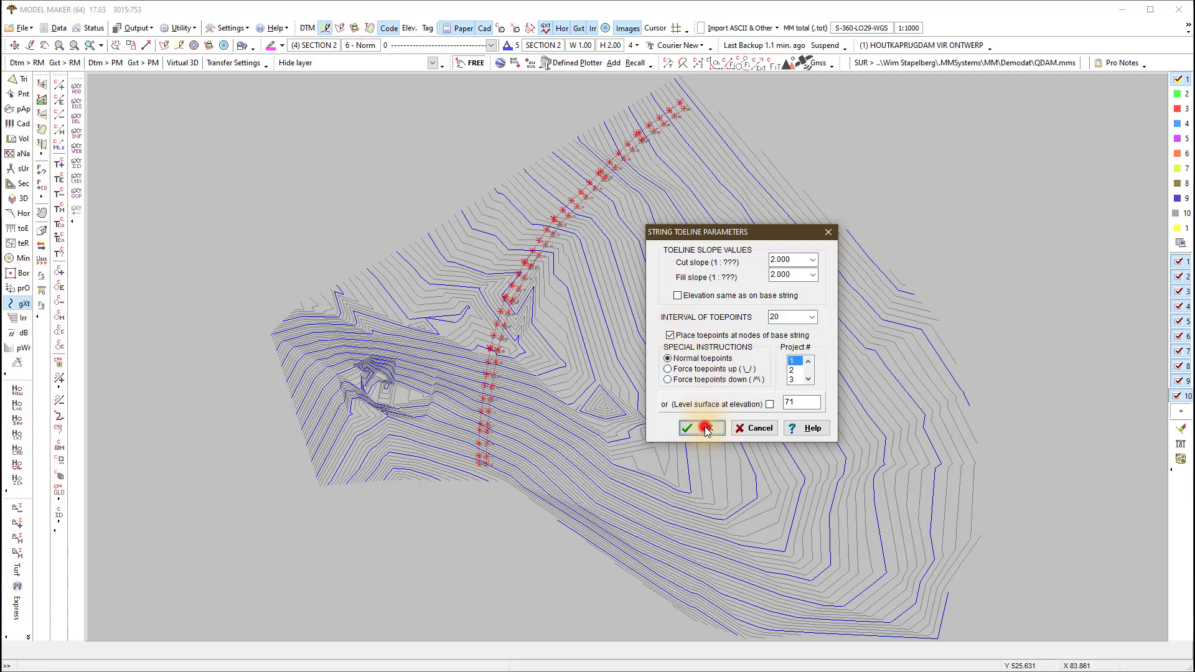
{"action": "left_click", "coordinate": [541, 257]}
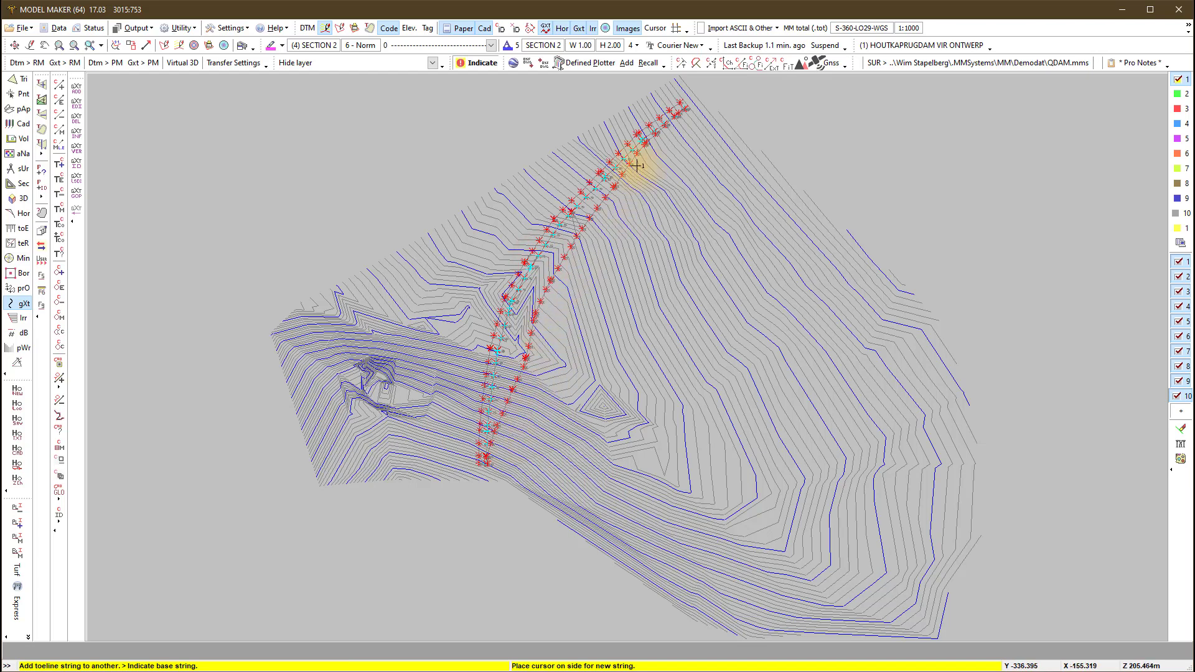
{"action": "left_click", "coordinate": [658, 246]}
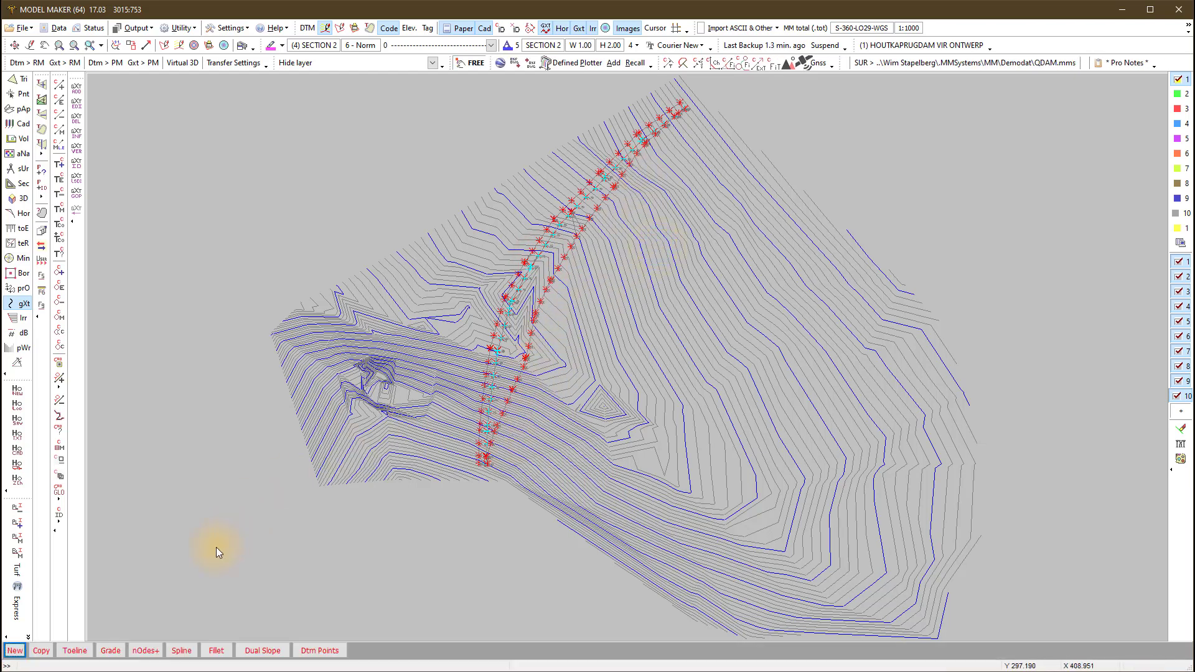
Add a toeline on the west side of the crest with cut and fill slopes of 1:1 and toepoint interval 20
{"action": "left_click", "coordinate": [75, 650]}
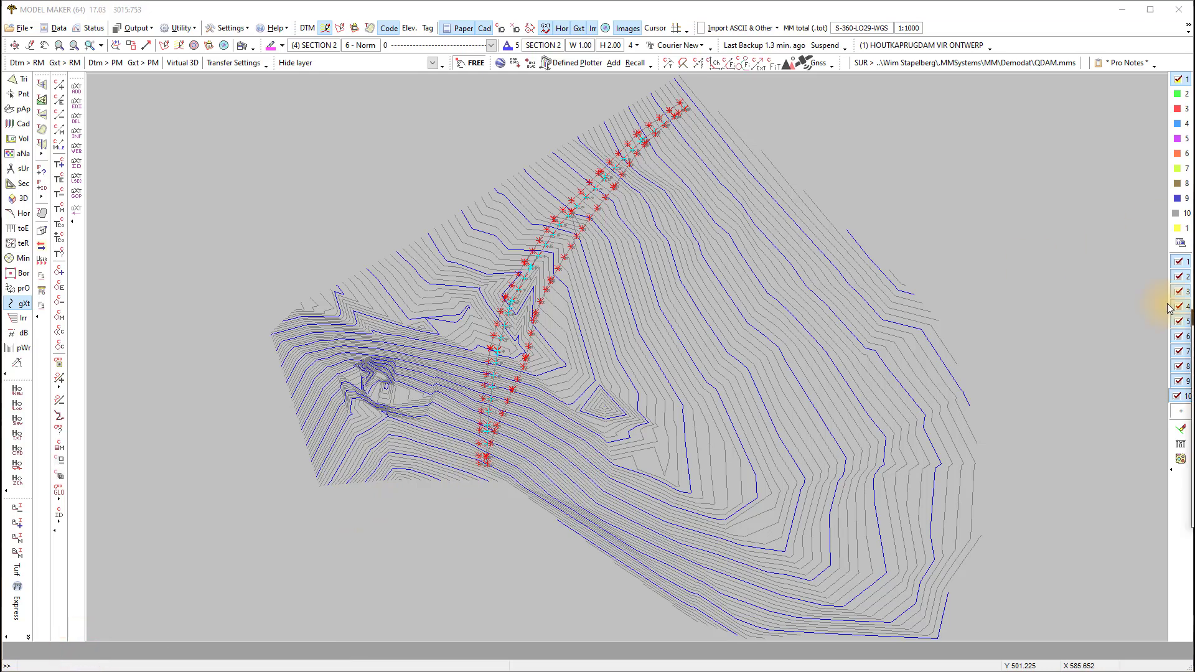
{"action": "left_click", "coordinate": [684, 300]}
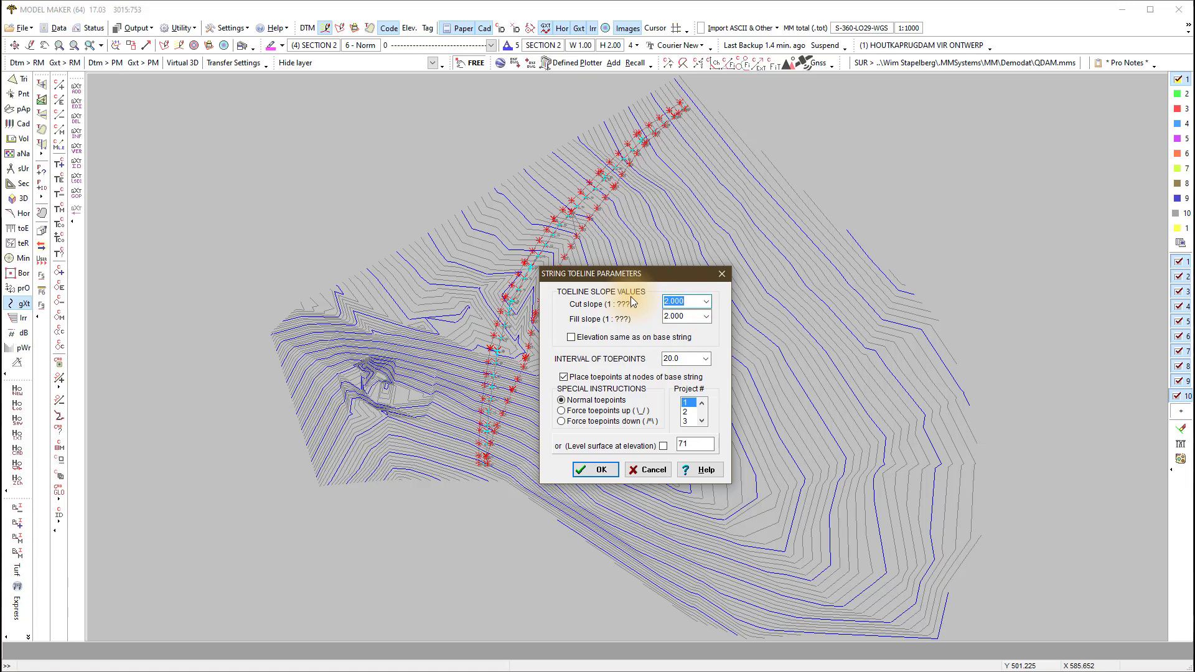
{"action": "type", "text": "1"}
{"action": "left_click_drag", "start_coordinate": [690, 313], "coordinate": [598, 317]}
{"action": "type", "text": "1"}
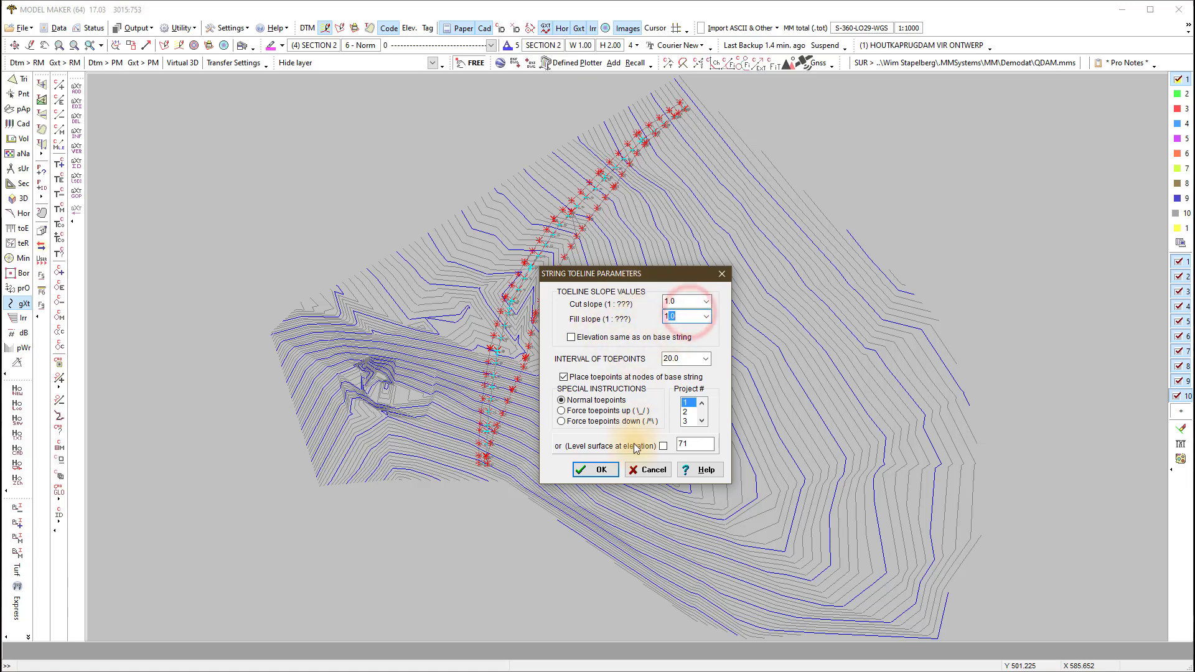
{"action": "left_click", "coordinate": [598, 468]}
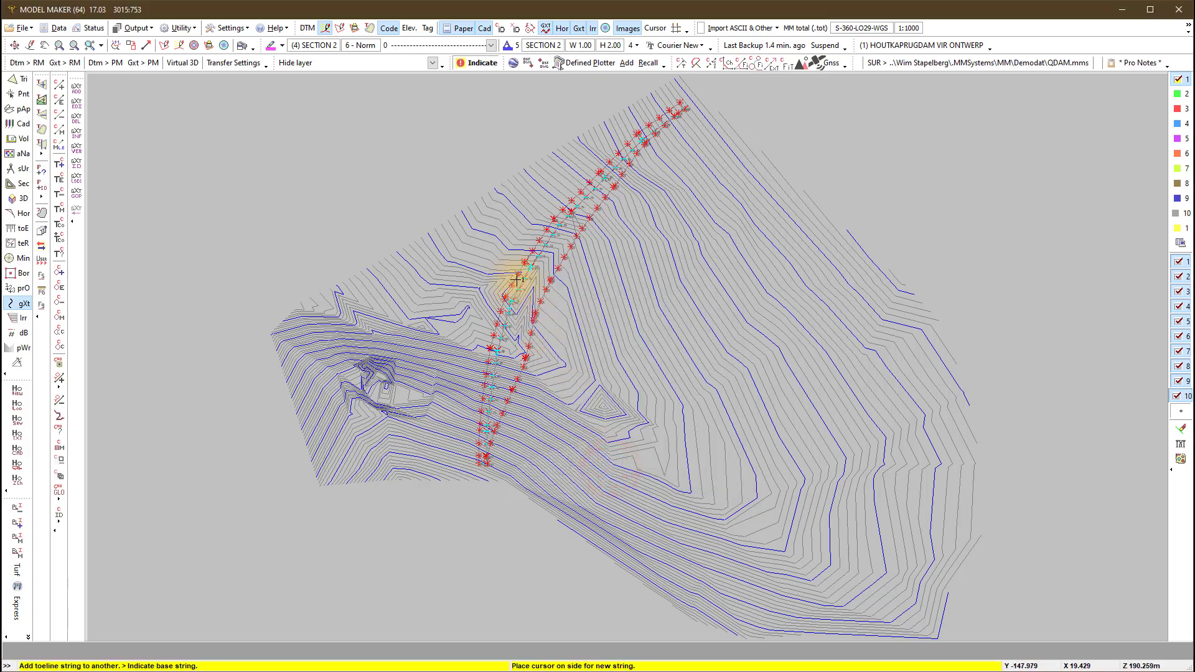
{"action": "left_click", "coordinate": [539, 229]}
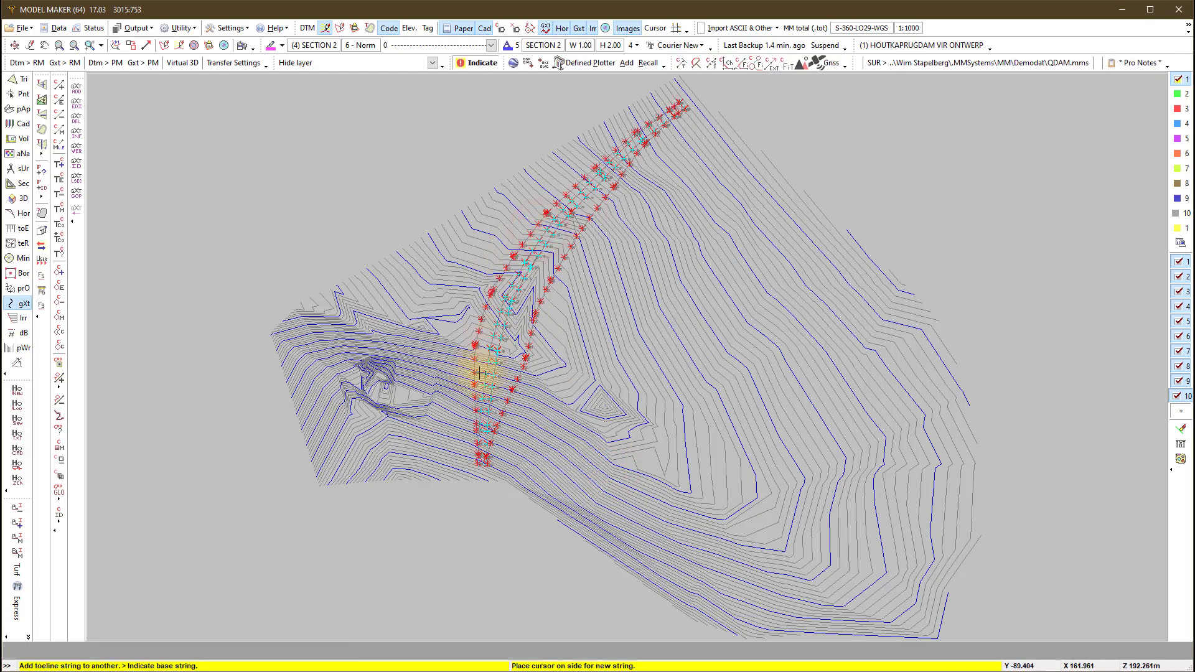
{"action": "left_click", "coordinate": [696, 318]}
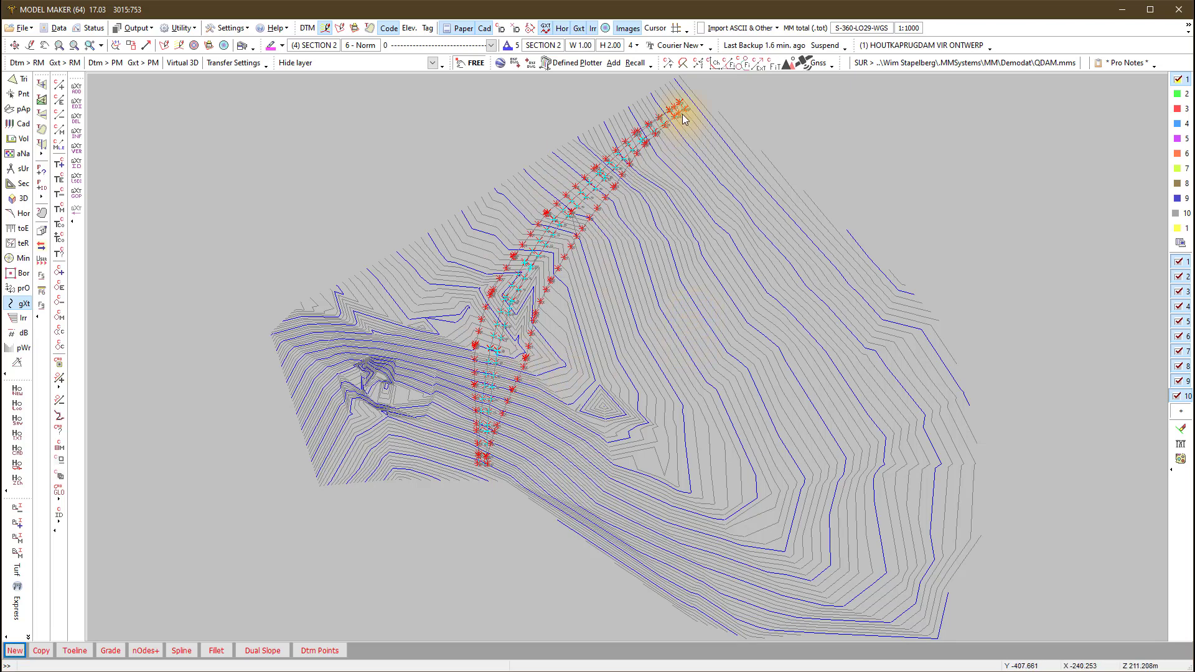
Check the toelines' northern ends and identify all dam wall strings by inverting the string identification
{"action": "scroll", "coordinate": [683, 119], "scroll_direction": "up", "scroll_amount": 4}
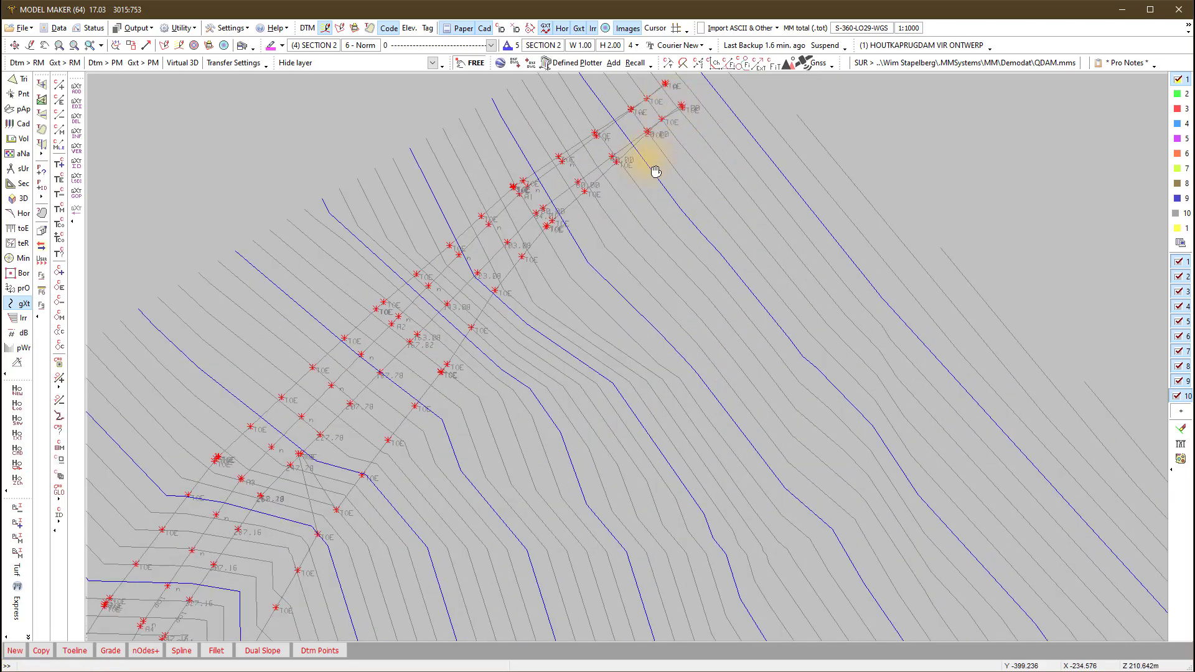
{"action": "scroll", "coordinate": [587, 261], "scroll_direction": "up", "scroll_amount": 3}
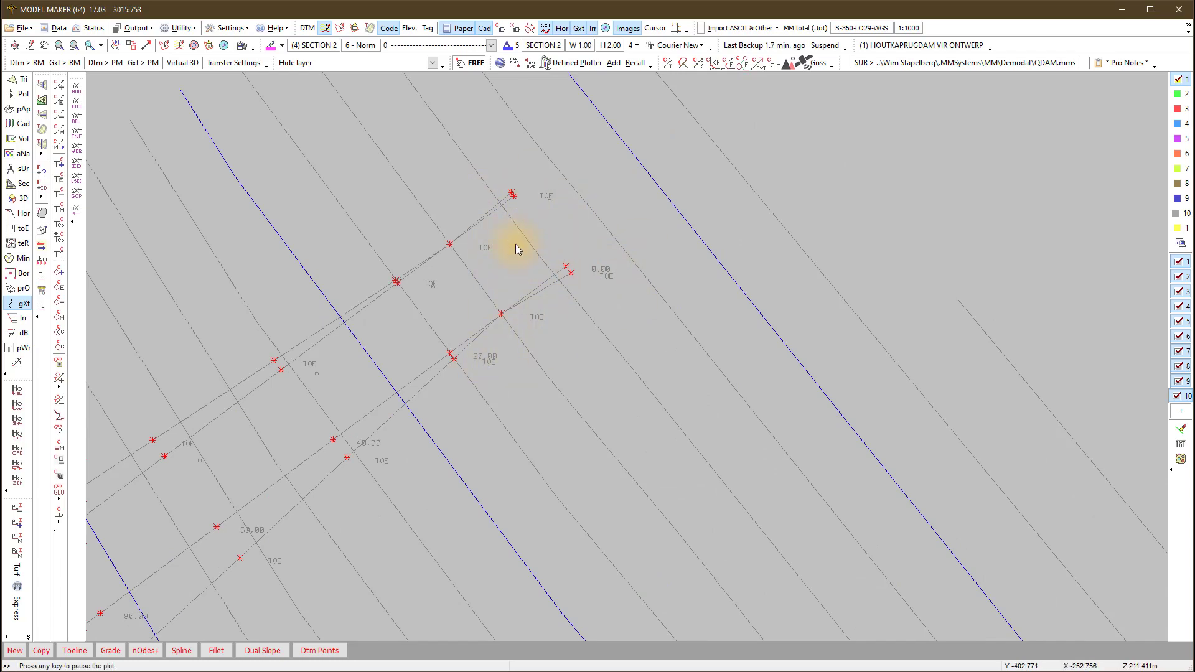
{"action": "scroll", "coordinate": [514, 245], "scroll_direction": "down", "scroll_amount": 5}
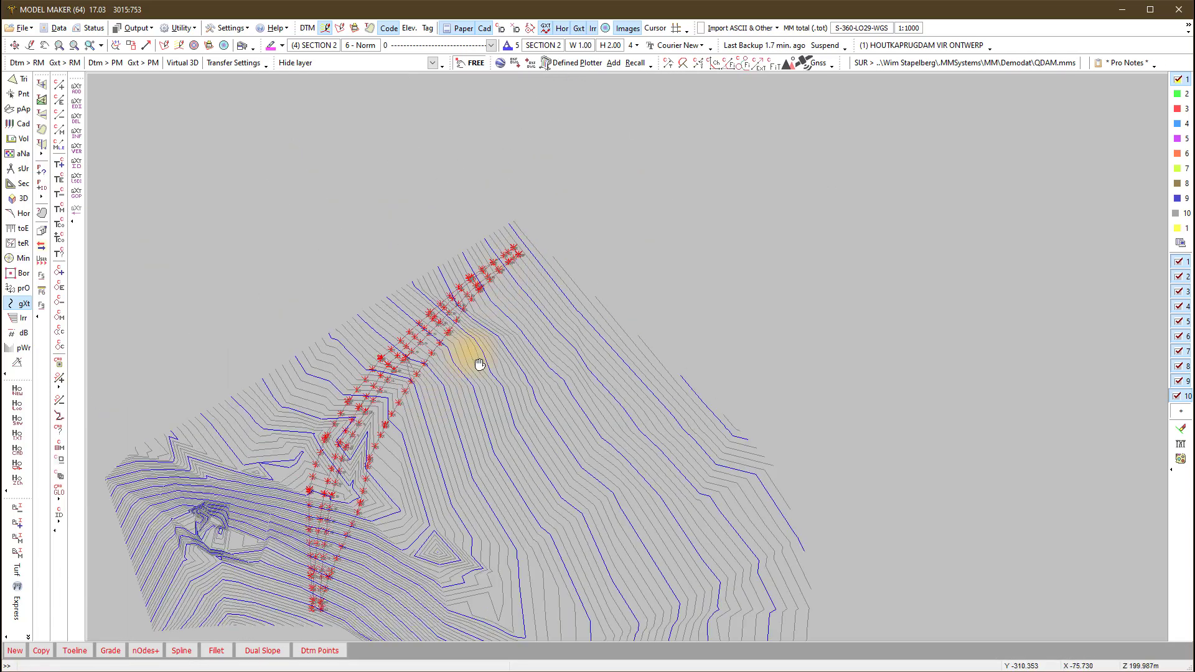
{"action": "middle_click_drag", "start_coordinate": [479, 364], "coordinate": [566, 261]}
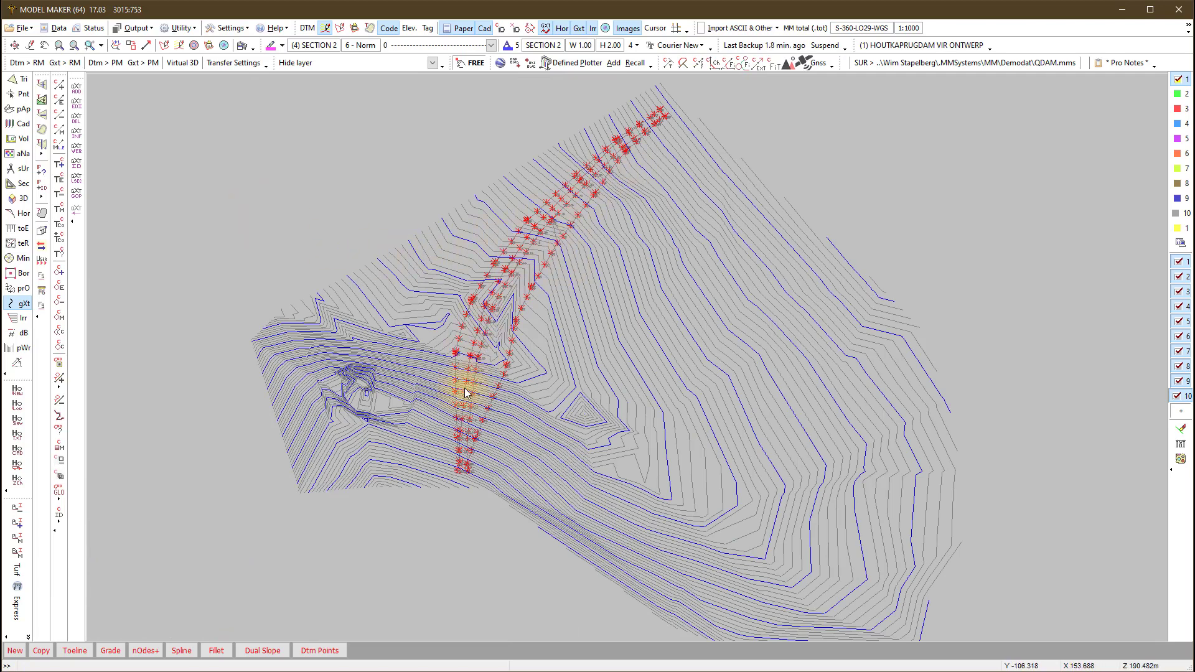
{"action": "left_click", "coordinate": [12, 304]}
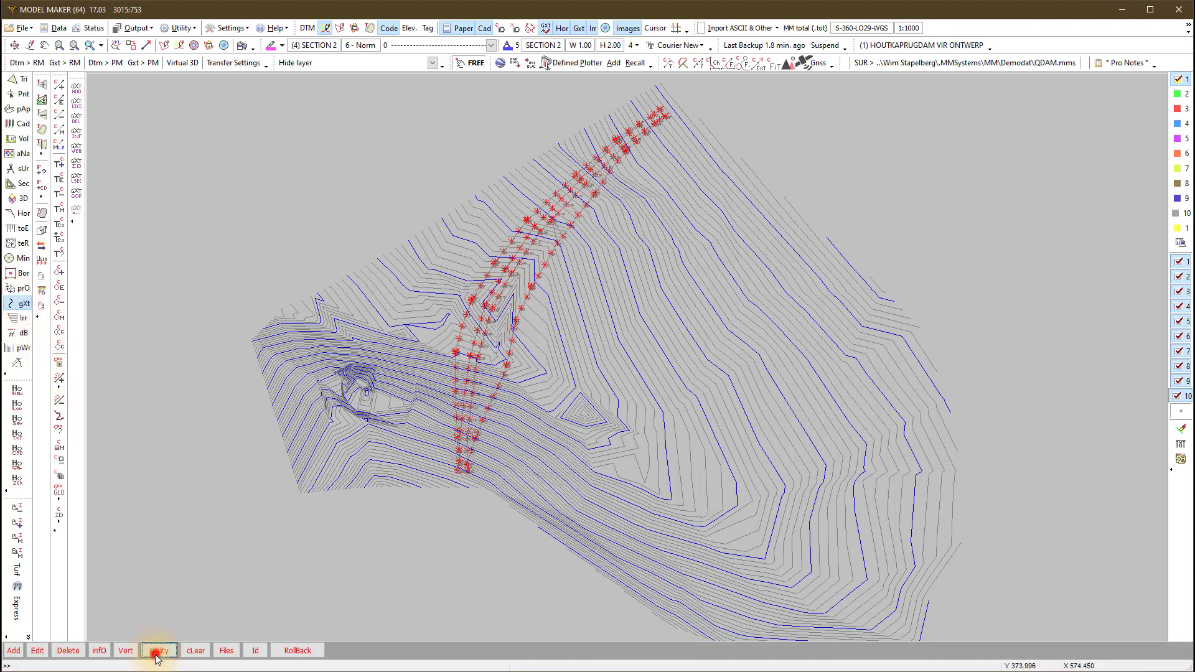
{"action": "left_click", "coordinate": [156, 651]}
{"action": "left_click", "coordinate": [109, 651]}
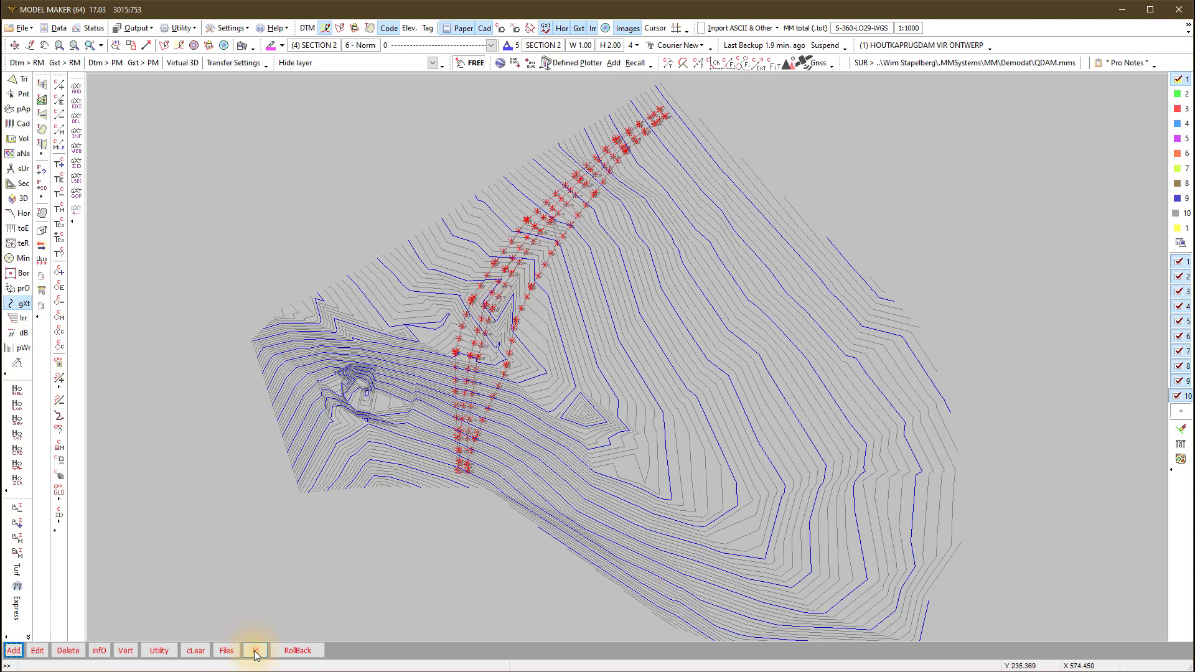
{"action": "left_click", "coordinate": [255, 651]}
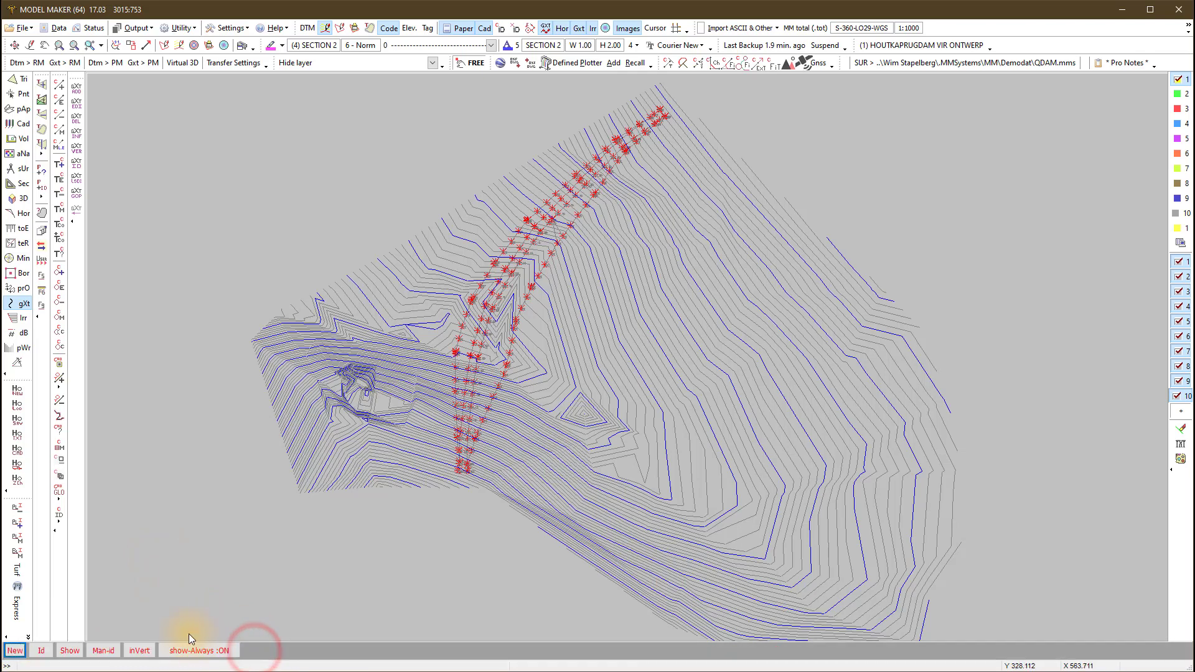
{"action": "left_click", "coordinate": [138, 650]}
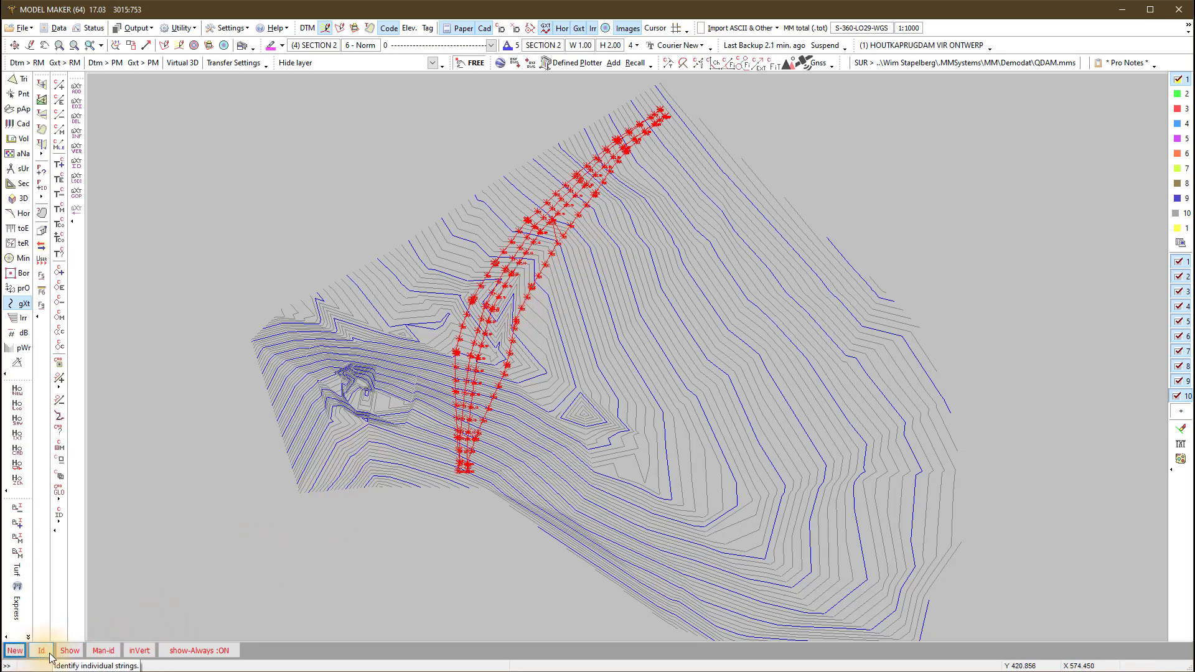
Copy DTM points from the identified strings into project 2
{"action": "left_click", "coordinate": [105, 651]}
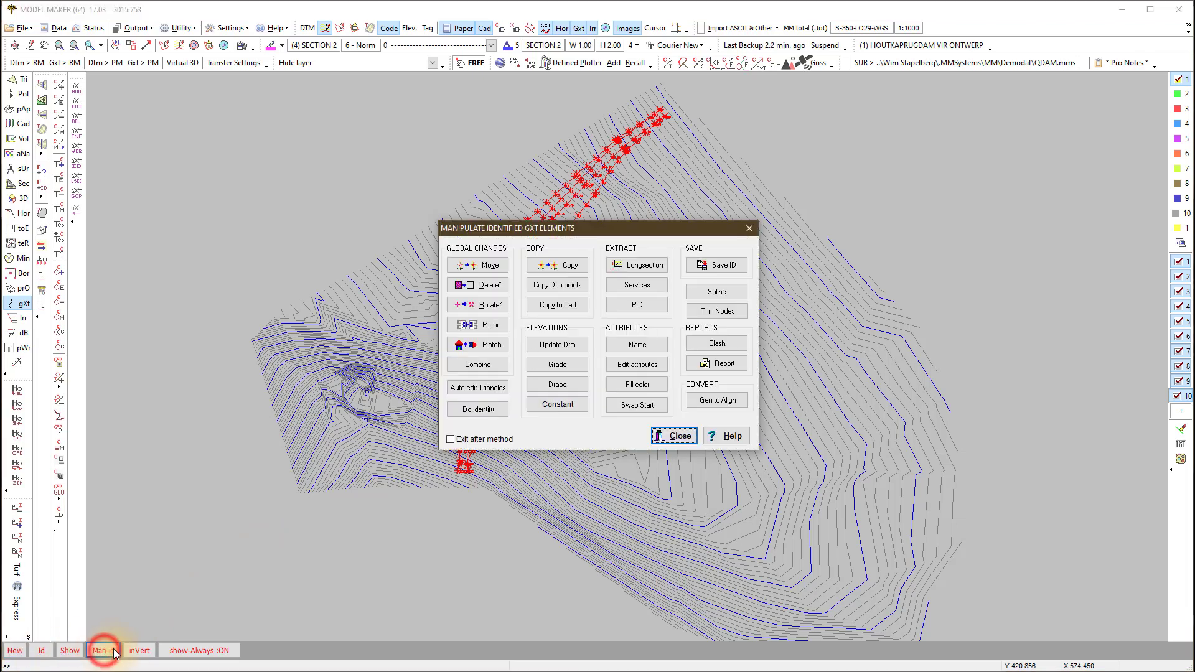
{"action": "left_click", "coordinate": [557, 285]}
{"action": "left_click", "coordinate": [662, 323]}
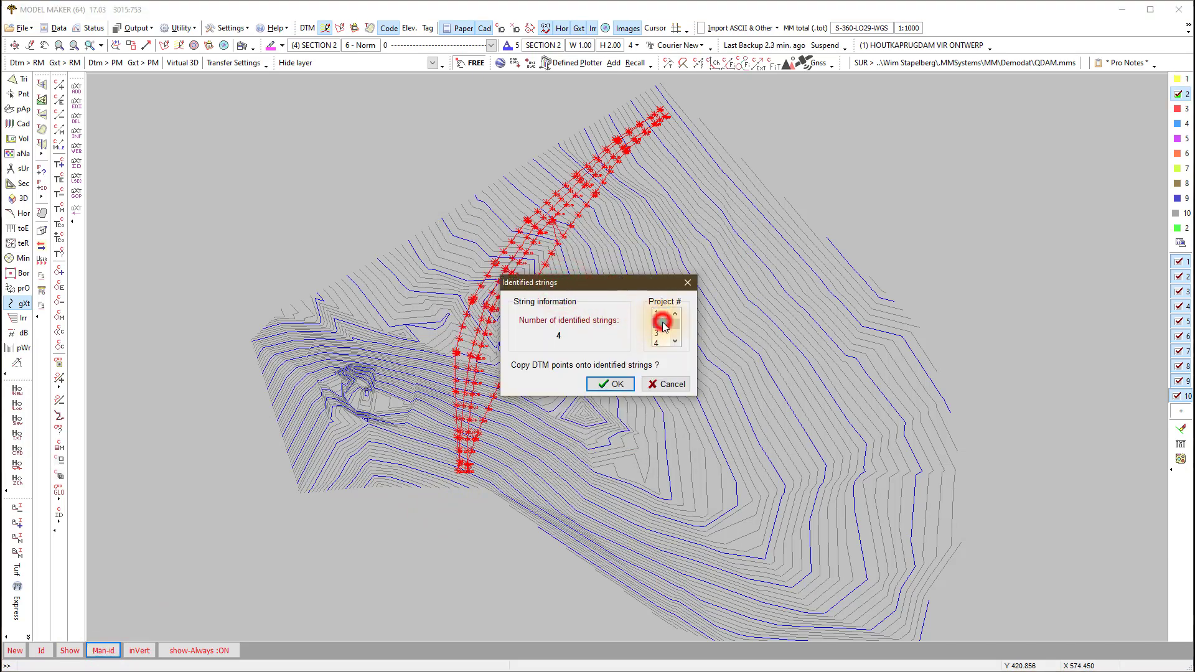
{"action": "left_click", "coordinate": [610, 383]}
{"action": "left_click", "coordinate": [675, 437]}
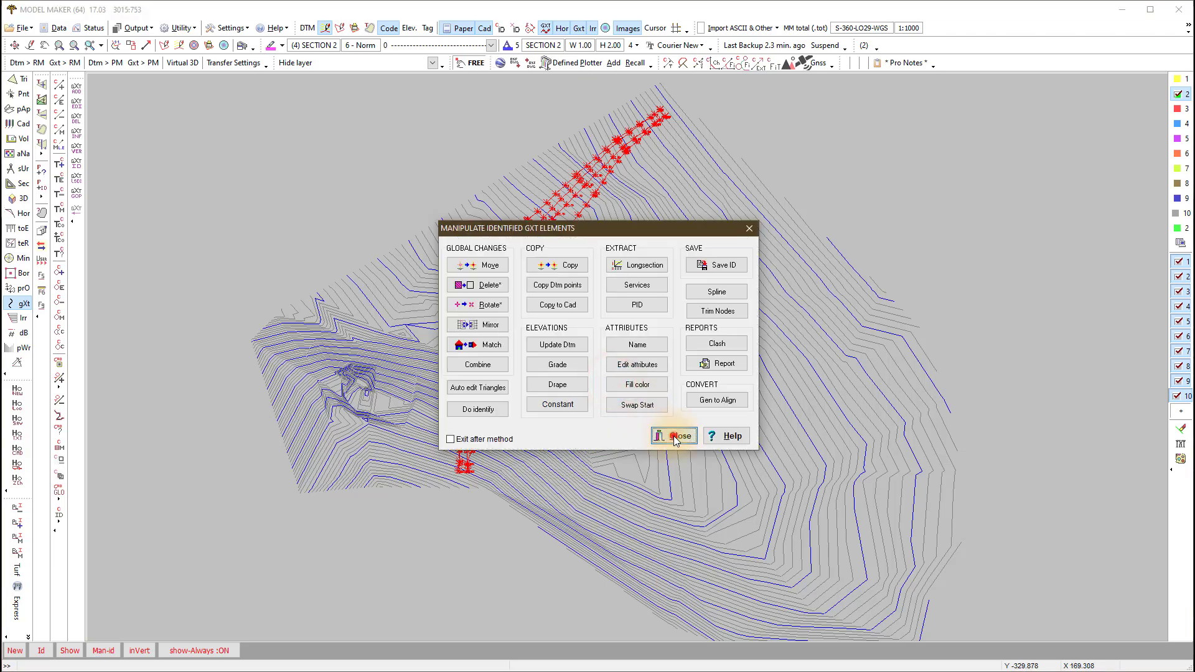
Display the DTM points and triangulate the dam wall points in project 2, and examine the contours along the wall
{"action": "scroll", "coordinate": [625, 350], "scroll_direction": "down", "scroll_amount": 2}
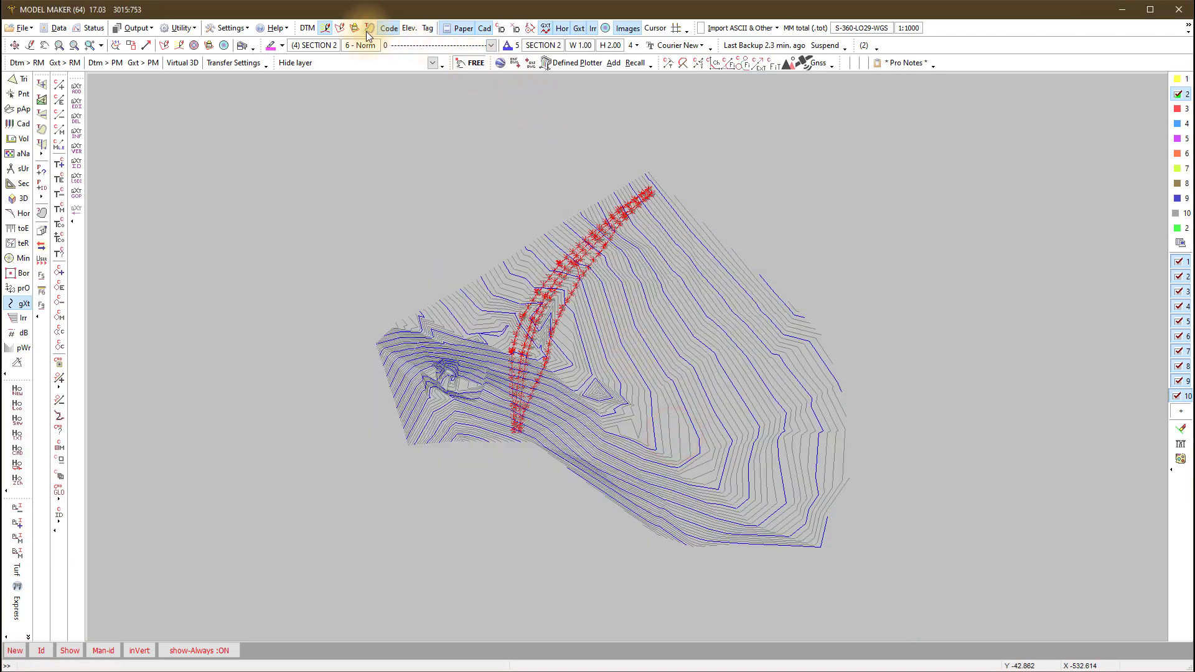
{"action": "left_click", "coordinate": [306, 28]}
{"action": "scroll", "coordinate": [571, 269], "scroll_direction": "up", "scroll_amount": 2}
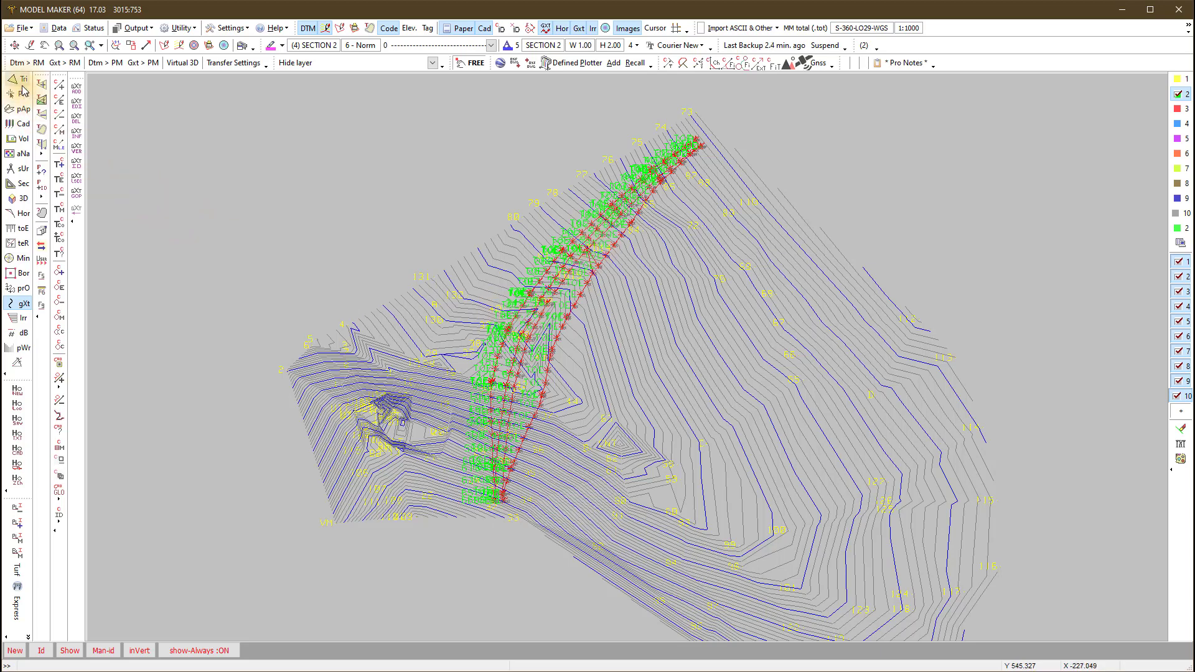
{"action": "left_click", "coordinate": [18, 79]}
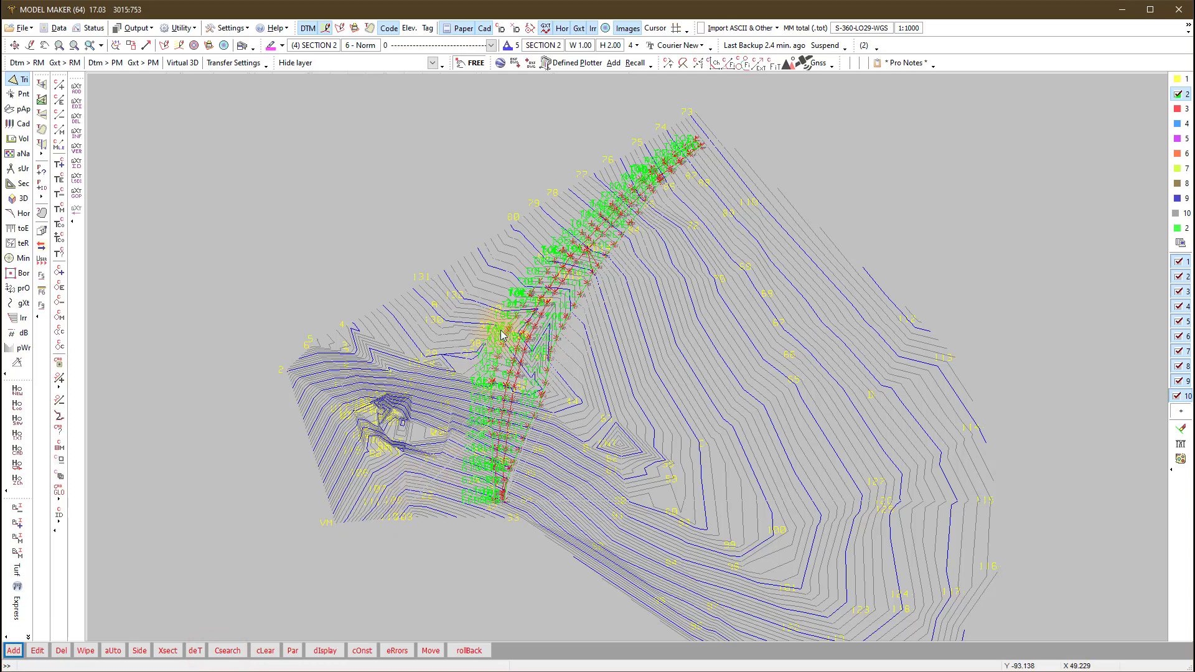
{"action": "scroll", "coordinate": [500, 334], "scroll_direction": "up", "scroll_amount": 2}
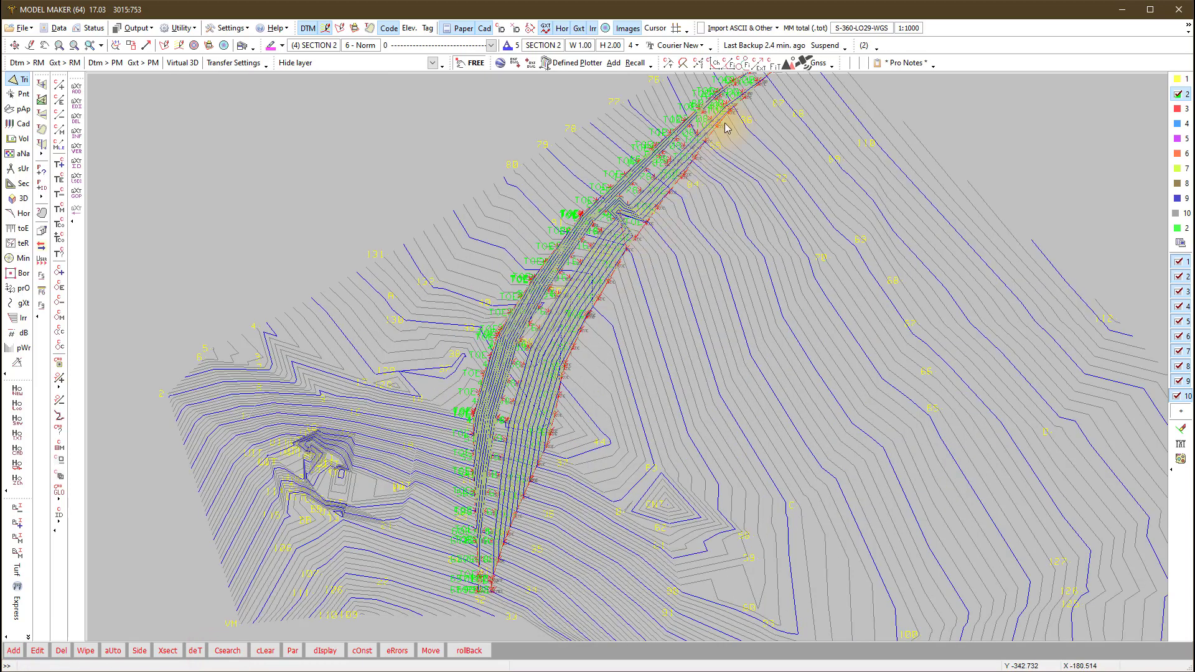
{"action": "scroll", "coordinate": [628, 233], "scroll_direction": "up", "scroll_amount": 3}
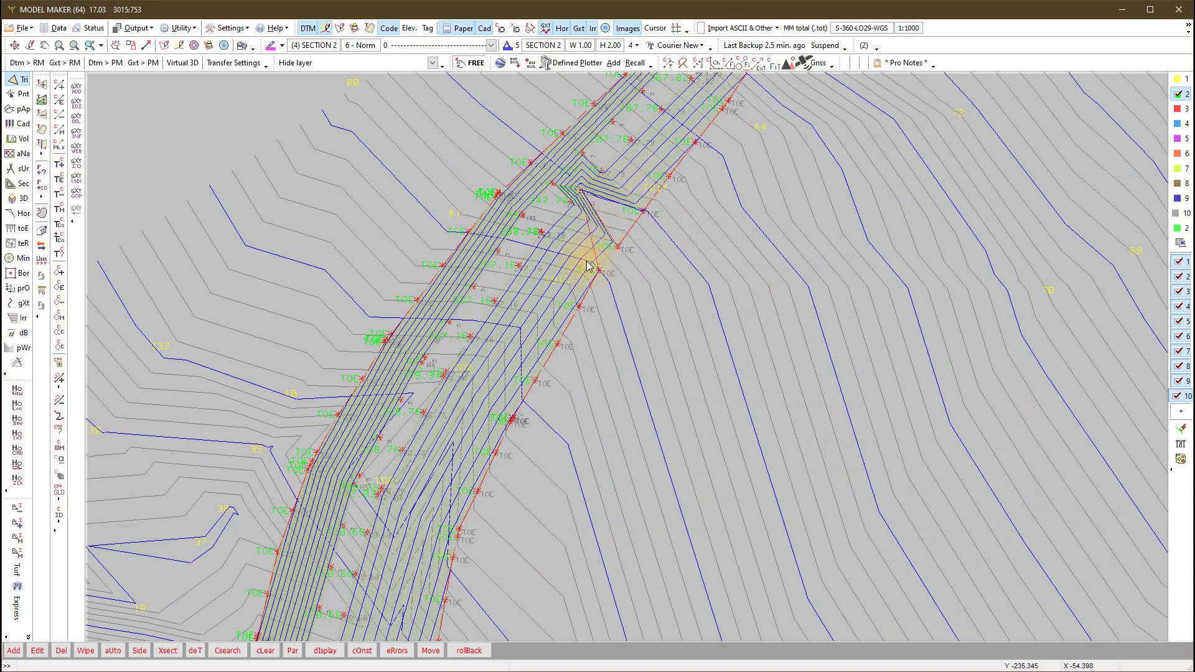
{"action": "scroll", "coordinate": [587, 266], "scroll_direction": "down", "scroll_amount": 5}
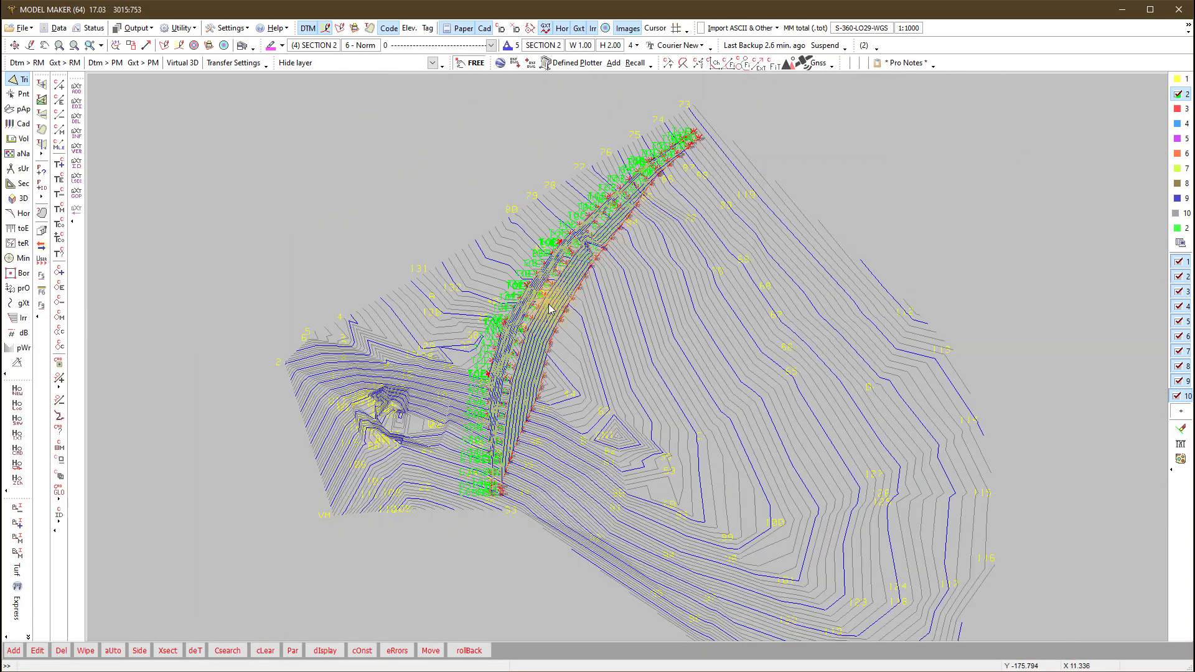
Identify the dam wall strings for manipulation and auto-edit the project 2 triangles so their legs follow the strings
{"action": "left_click", "coordinate": [15, 305]}
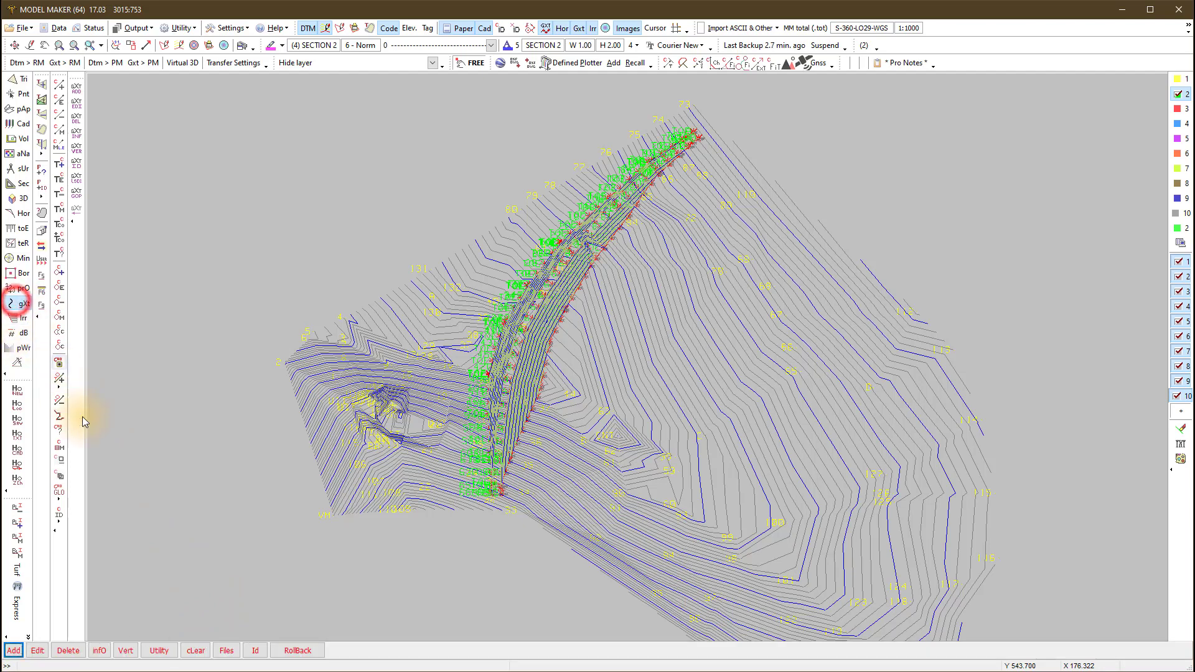
{"action": "left_click", "coordinate": [251, 651]}
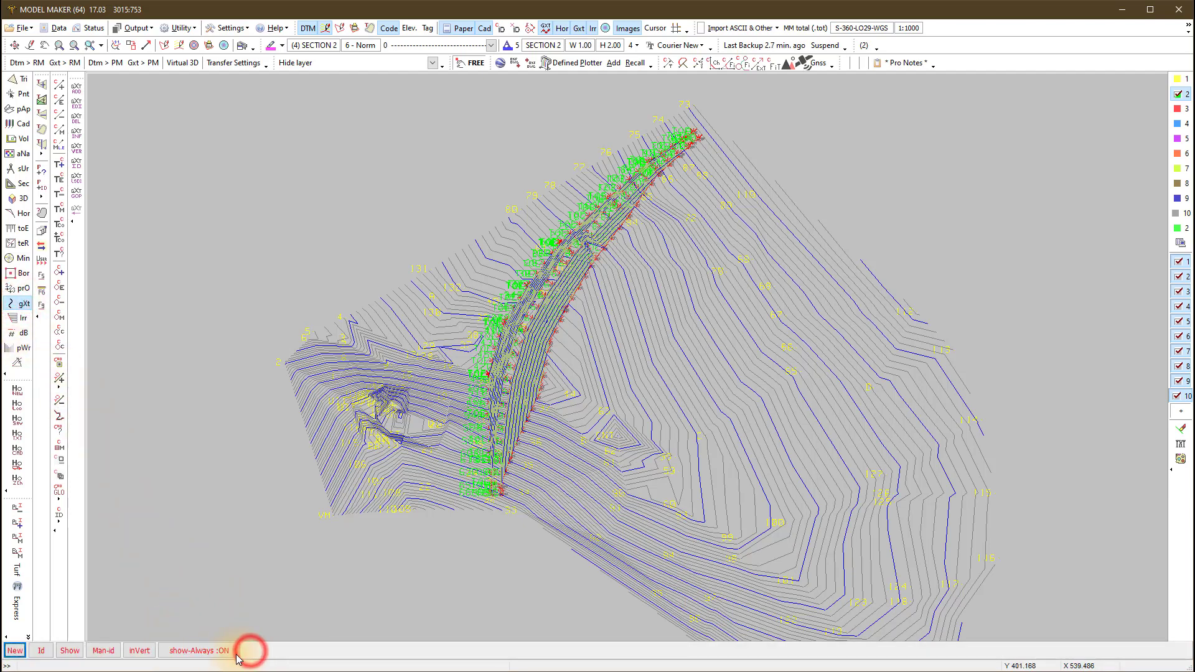
{"action": "left_click", "coordinate": [100, 651]}
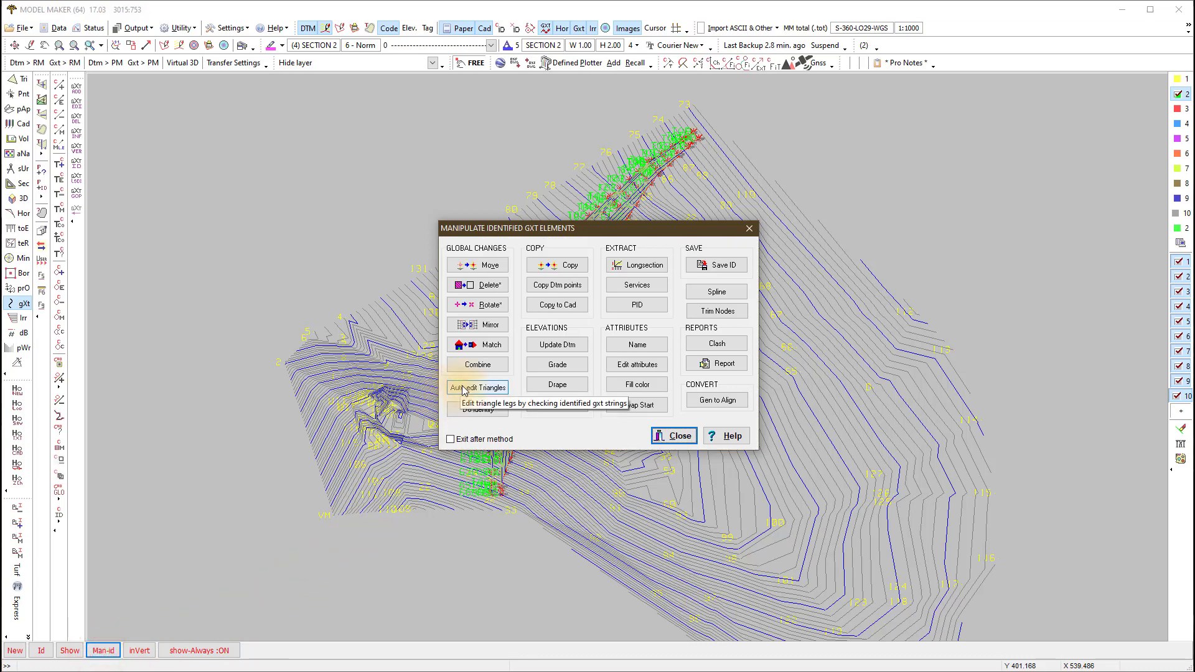
{"action": "left_click_drag", "start_coordinate": [587, 228], "coordinate": [289, 231]}
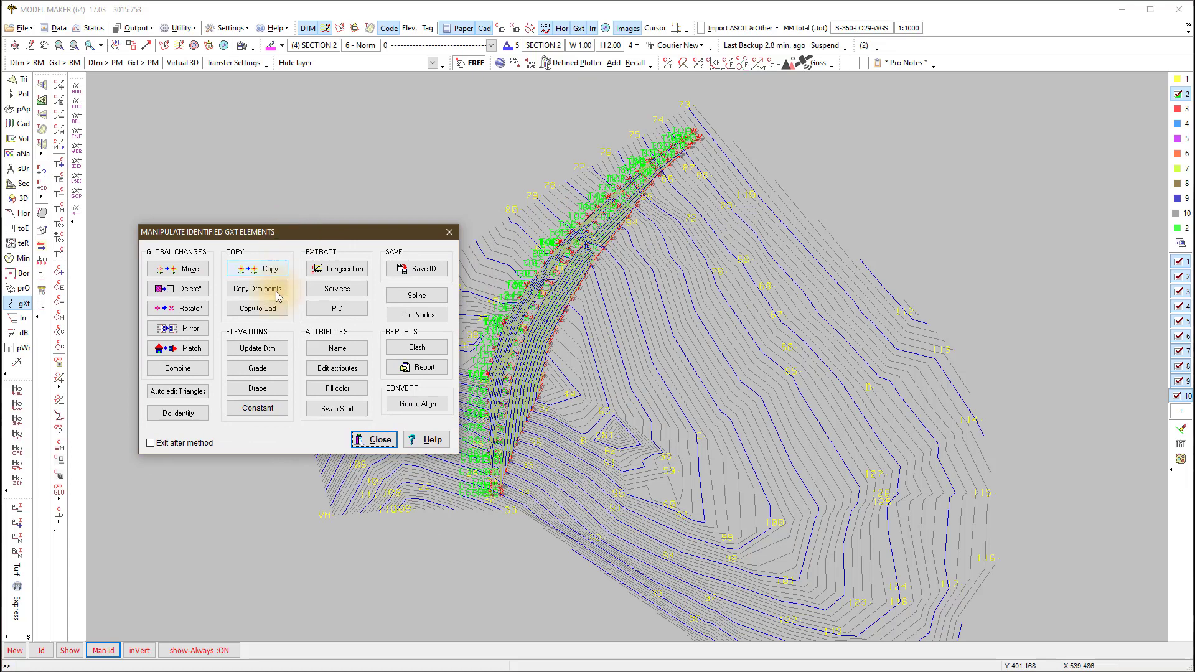
{"action": "left_click", "coordinate": [179, 391]}
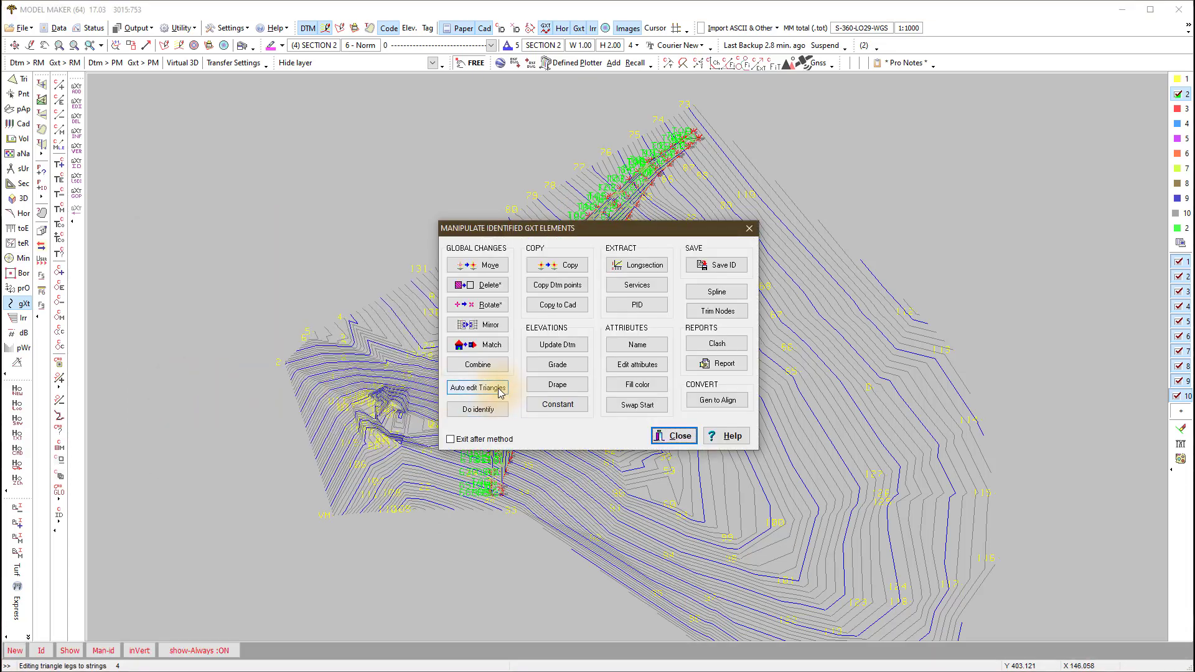
{"action": "left_click", "coordinate": [499, 389]}
{"action": "left_click", "coordinate": [495, 389]}
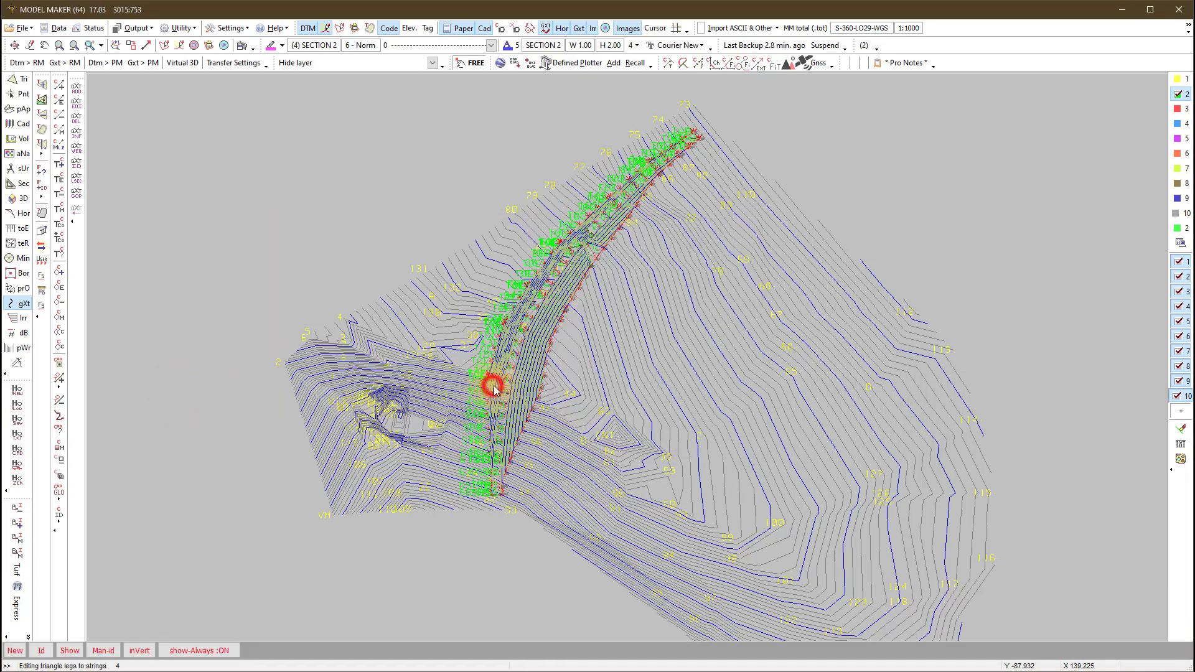
{"action": "left_click_drag", "start_coordinate": [697, 229], "coordinate": [980, 236]}
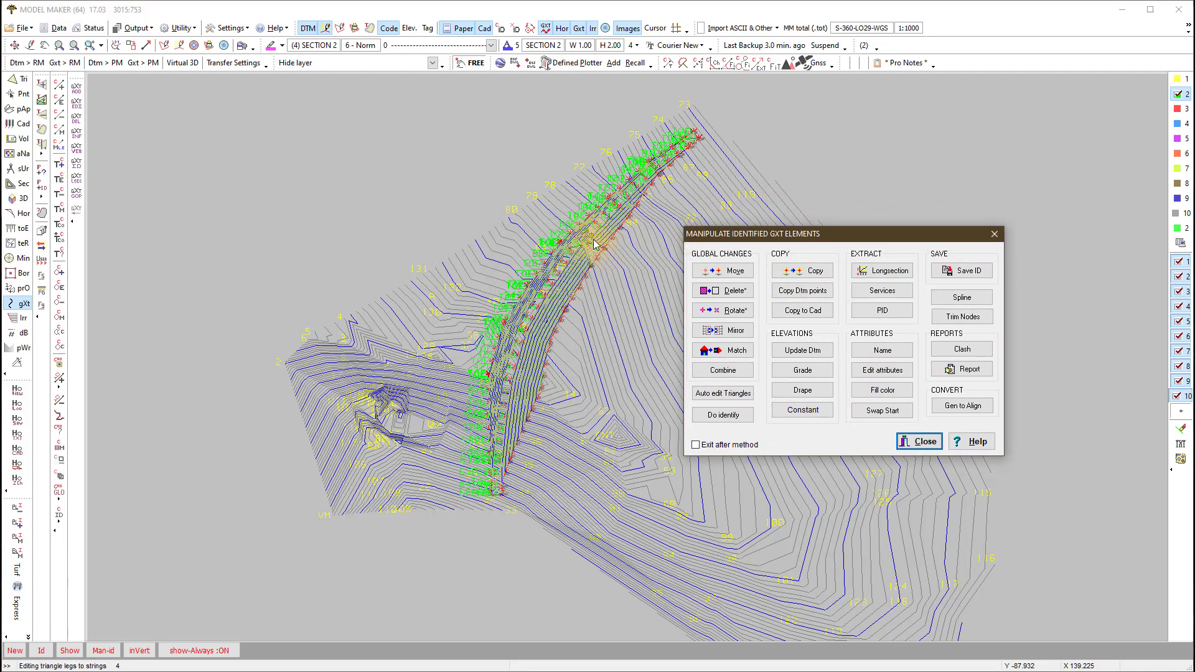
{"action": "left_click", "coordinate": [917, 441]}
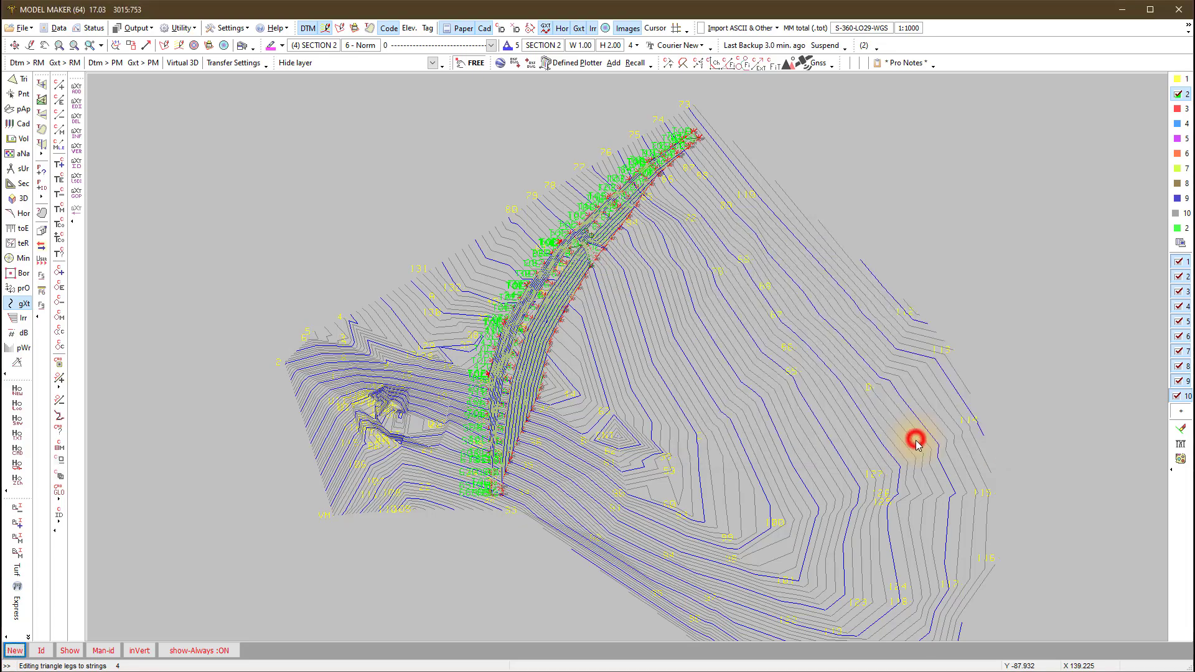
Hide project 1 and delete the two stray TOE points at the inward kink of the eastern toeline in project 2
{"action": "scroll", "coordinate": [590, 247], "scroll_direction": "up", "scroll_amount": 3}
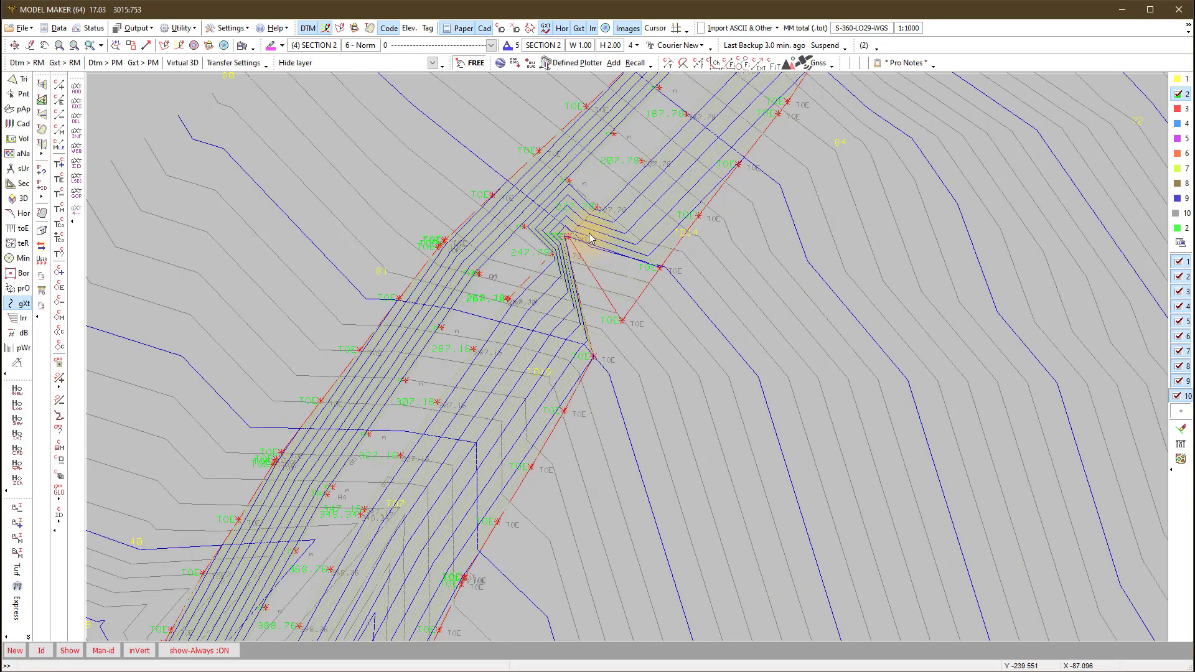
{"action": "scroll", "coordinate": [595, 226], "scroll_direction": "up", "scroll_amount": 3}
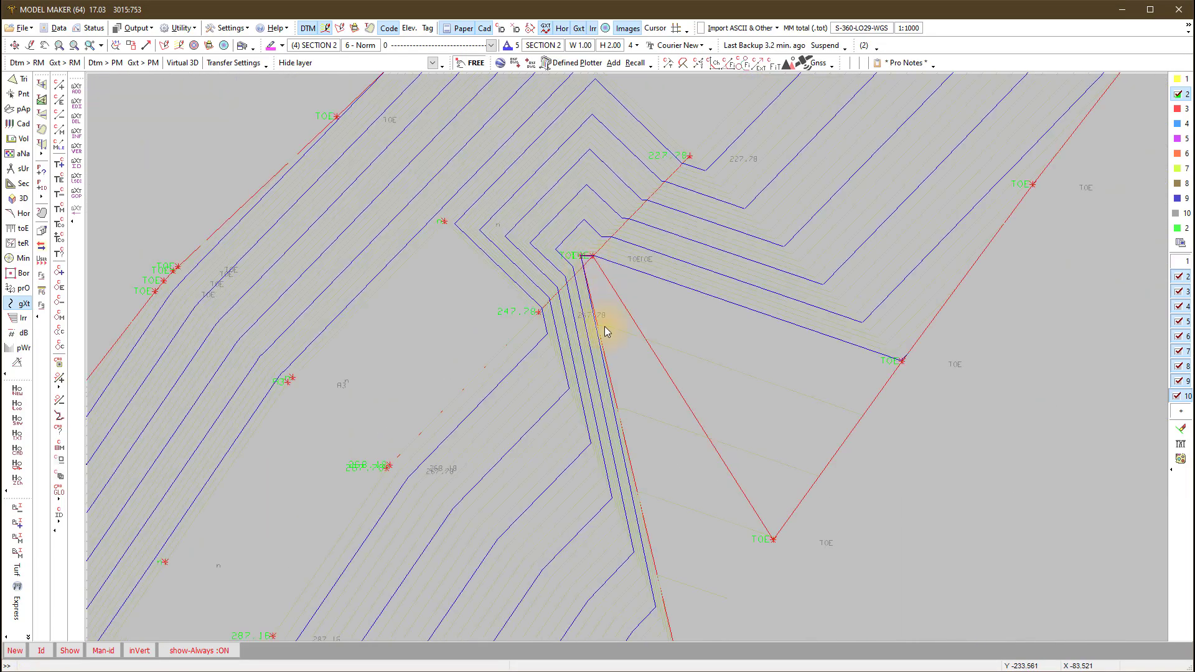
{"action": "middle_click_drag", "start_coordinate": [658, 393], "coordinate": [635, 315]}
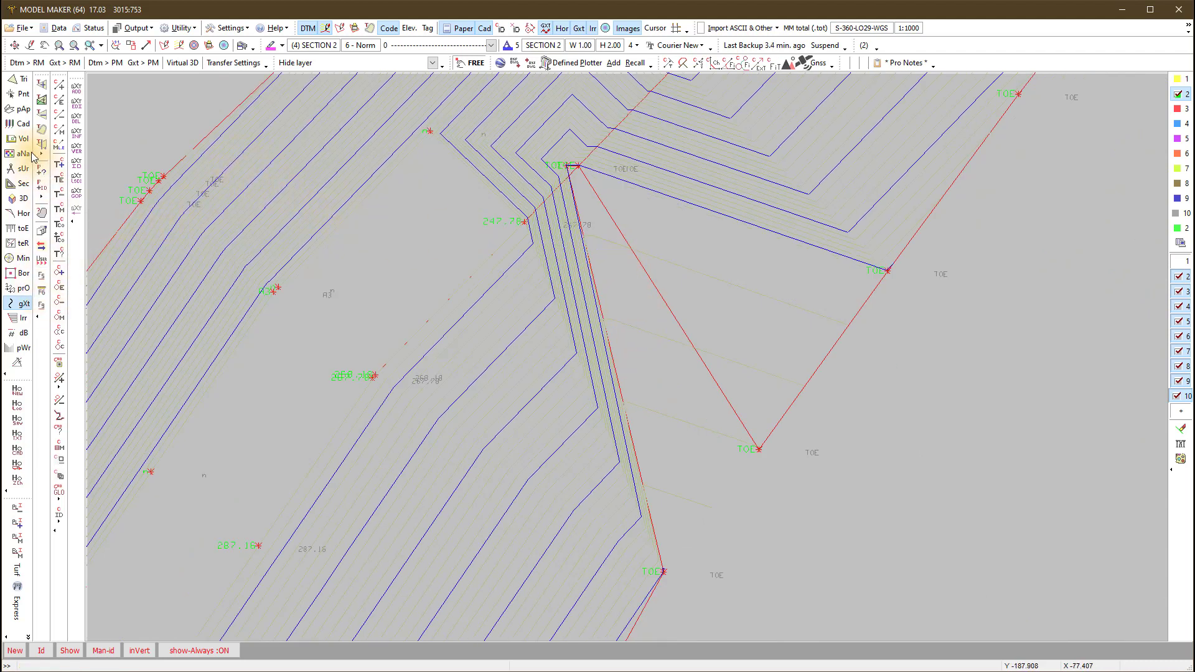
{"action": "left_click", "coordinate": [18, 95]}
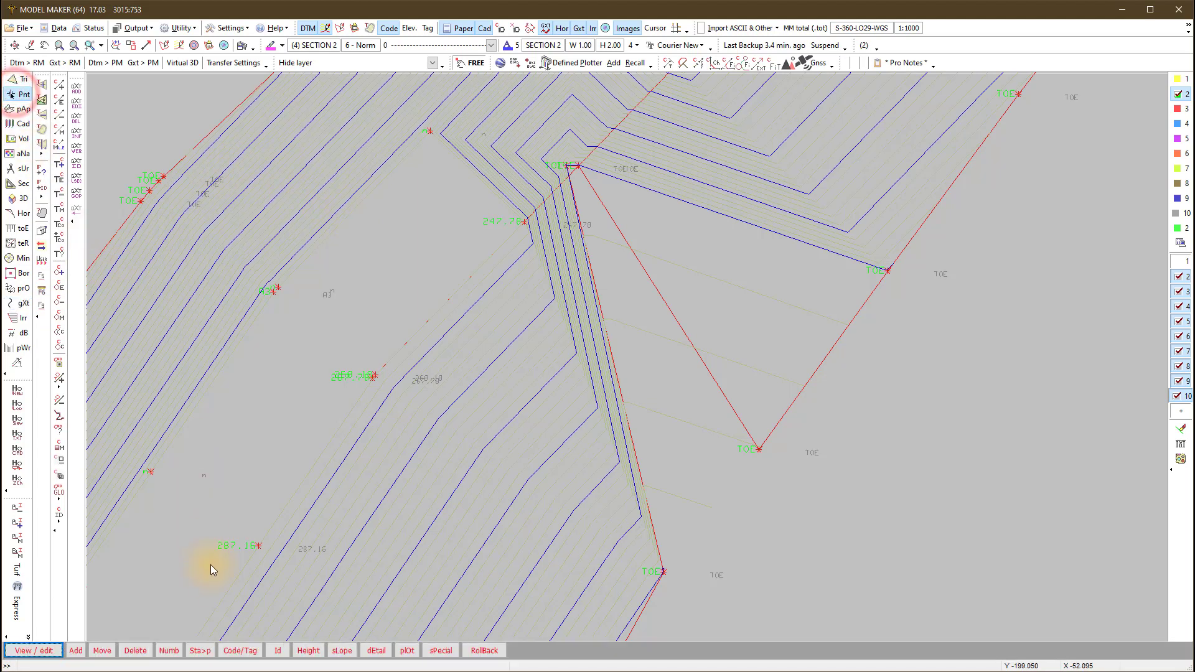
{"action": "left_click", "coordinate": [141, 651]}
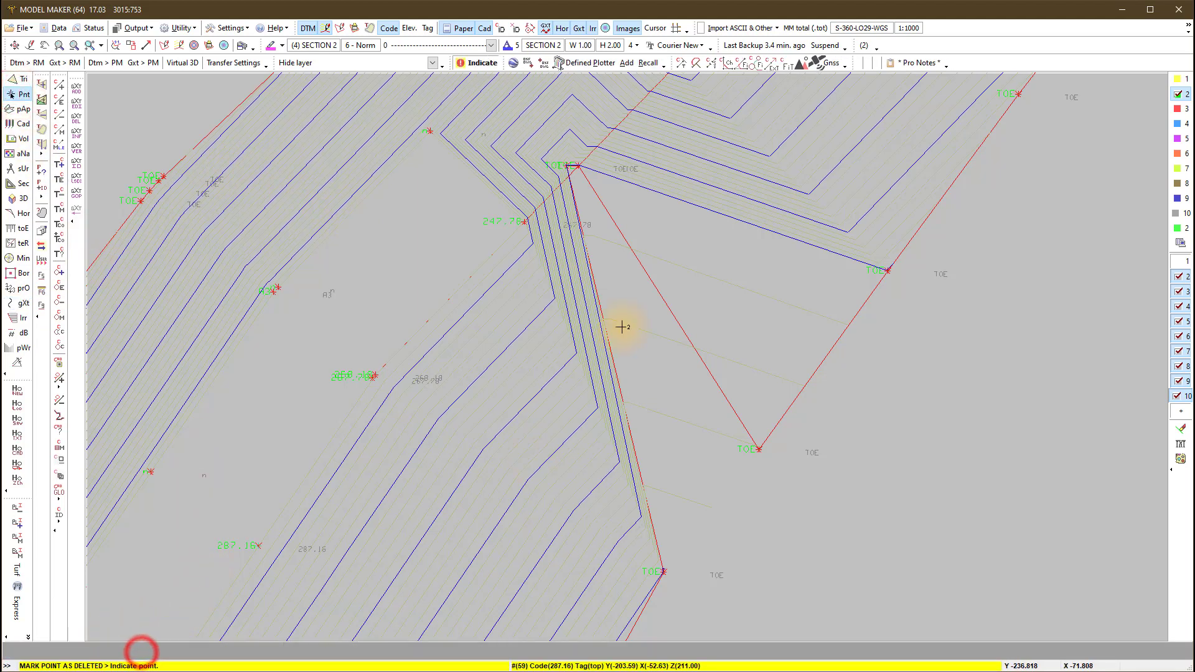
{"action": "left_click", "coordinate": [563, 166]}
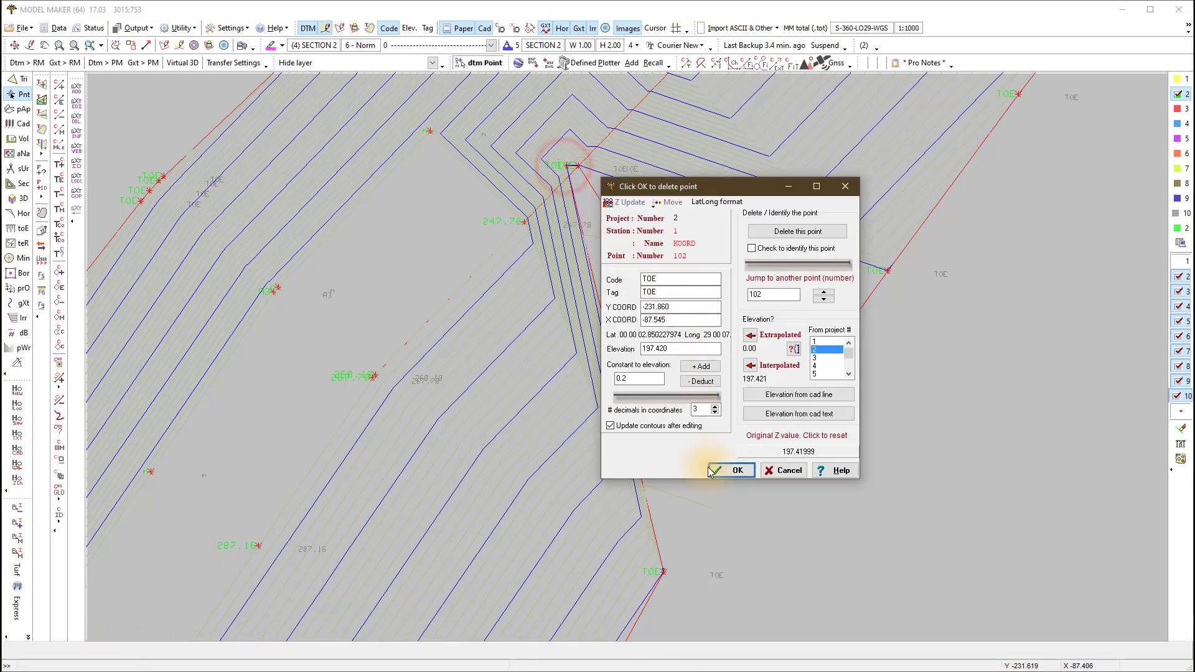
{"action": "left_click", "coordinate": [721, 469]}
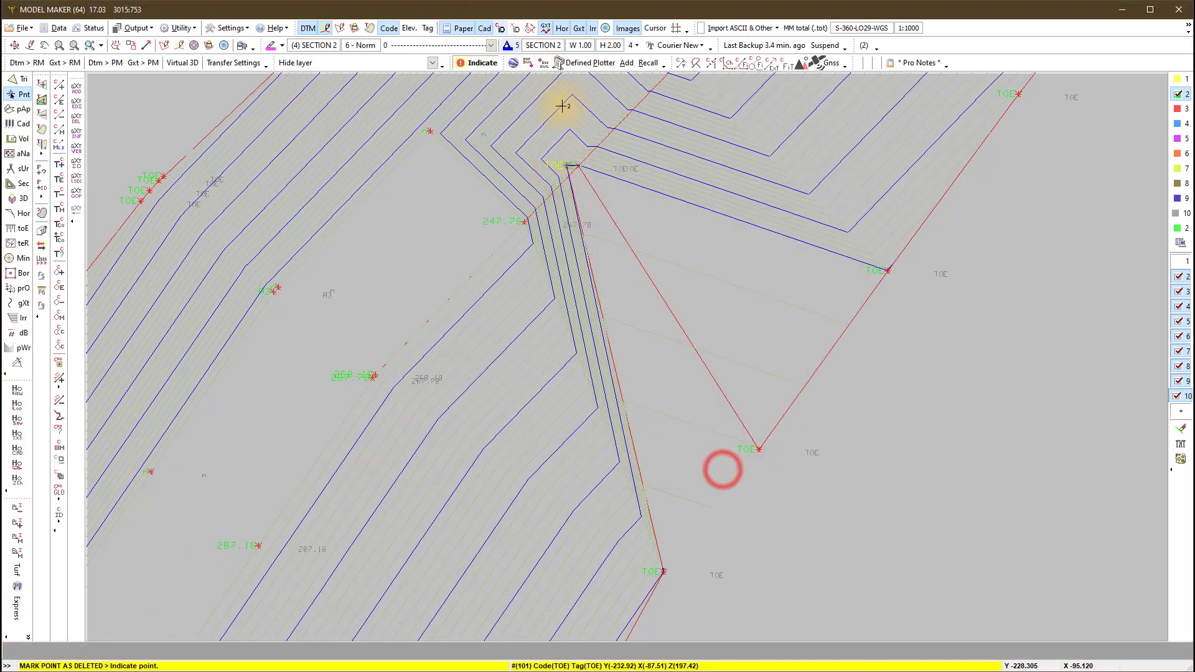
{"action": "left_click", "coordinate": [579, 166]}
{"action": "left_click", "coordinate": [730, 469]}
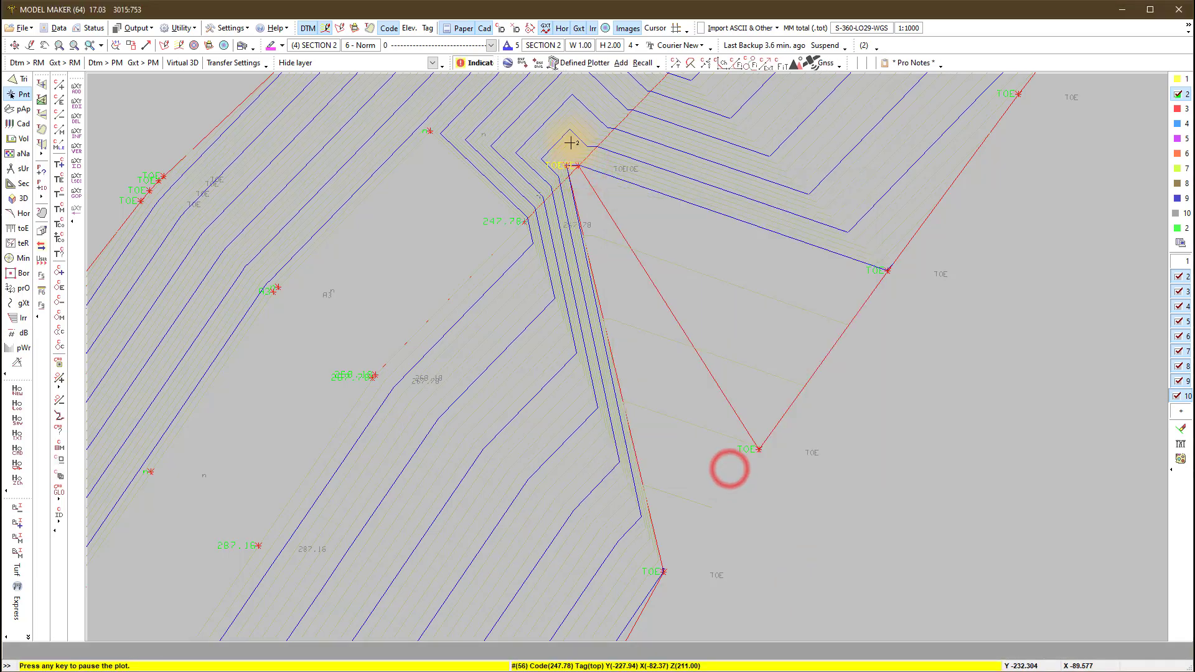
{"action": "scroll", "coordinate": [571, 142], "scroll_direction": "down", "scroll_amount": 2}
{"action": "scroll", "coordinate": [615, 199], "scroll_direction": "up", "scroll_amount": 1}
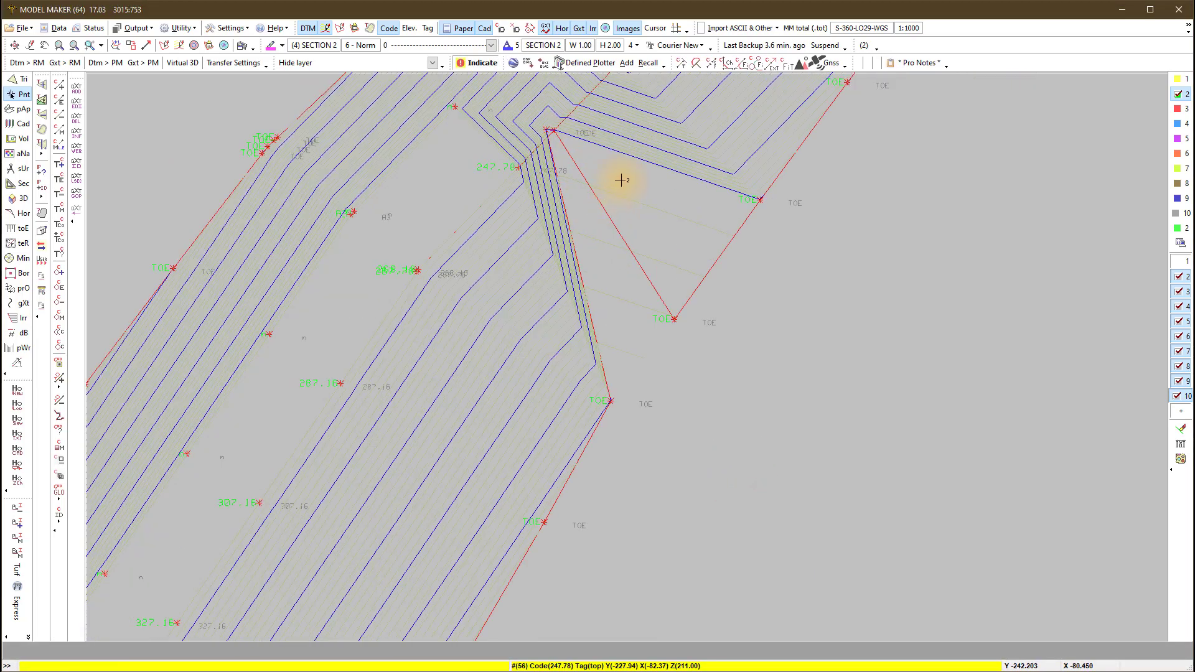
{"action": "middle_click_drag", "start_coordinate": [620, 180], "coordinate": [596, 256]}
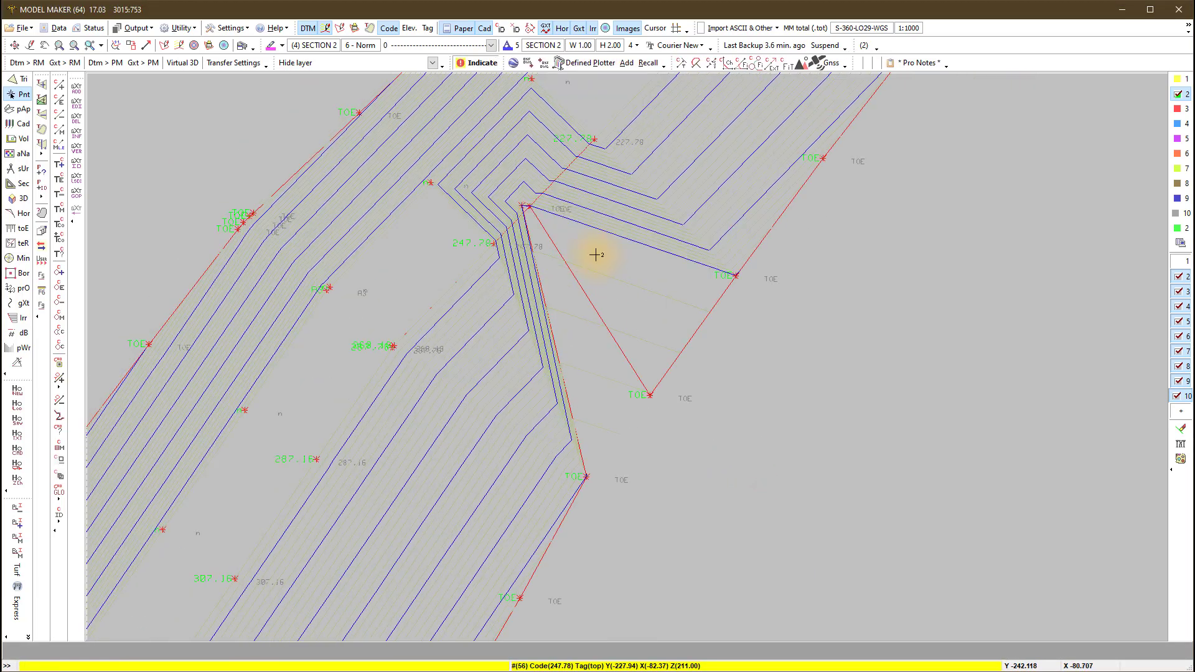
{"action": "left_click", "coordinate": [827, 395]}
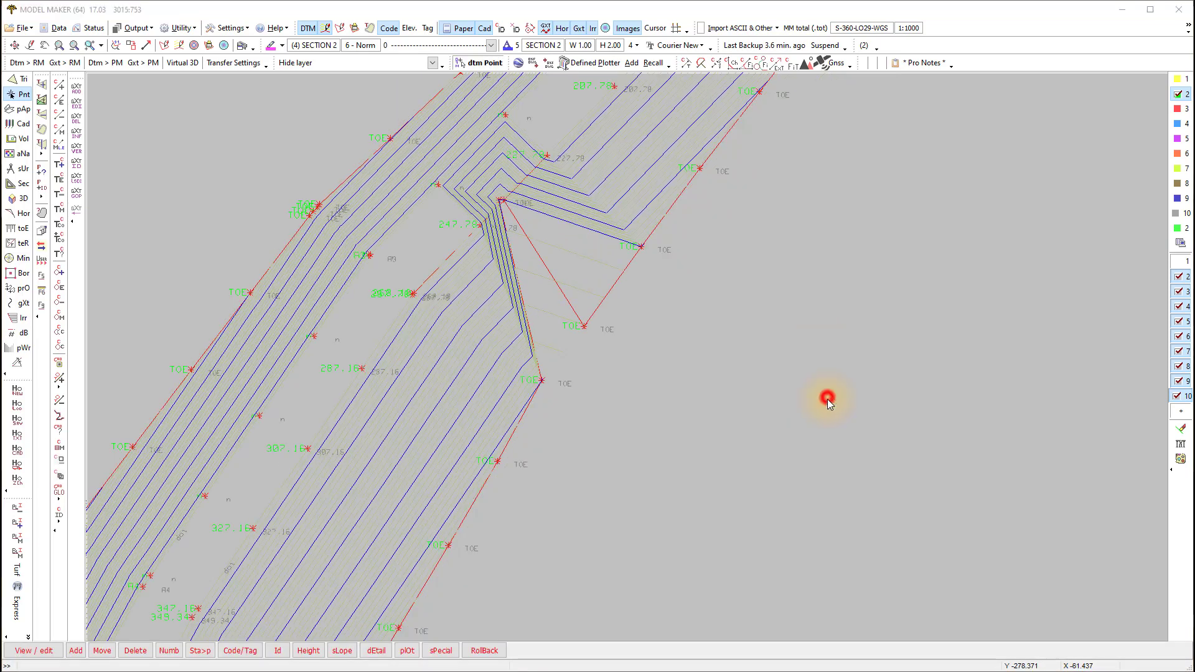
{"action": "left_click", "coordinate": [682, 359]}
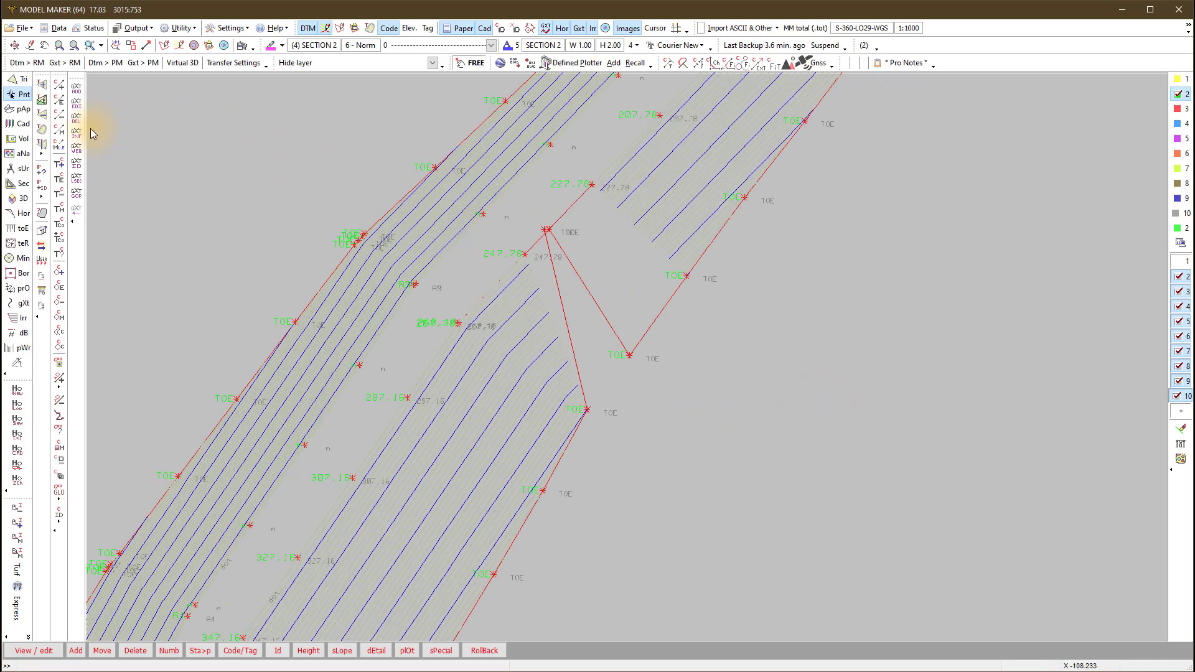
Add three triangles to fill the gap between crest points 247.78 and 227.78 and the eastern toe points, and display project 1 again
{"action": "left_click", "coordinate": [40, 83]}
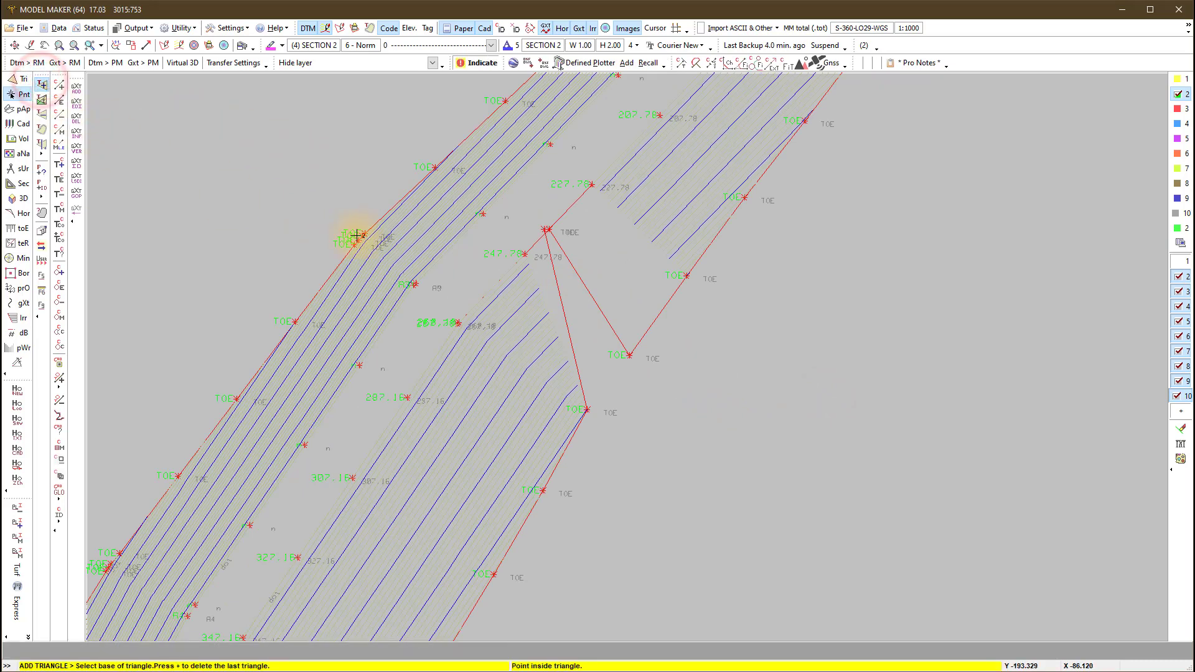
{"action": "left_click", "coordinate": [586, 389]}
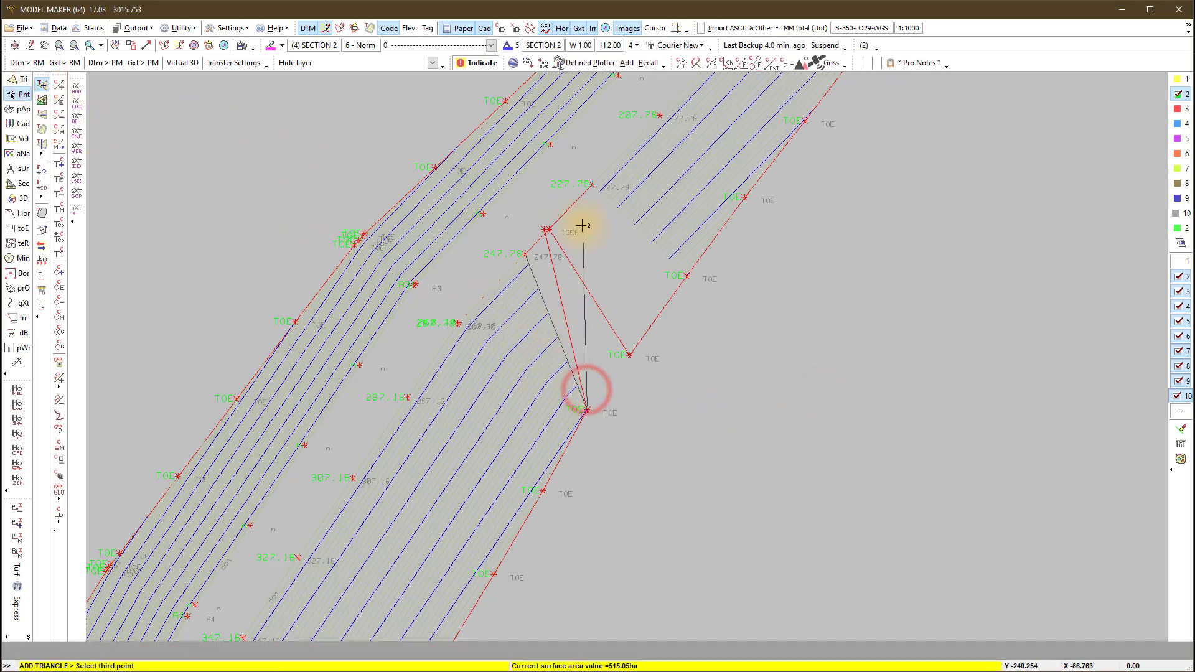
{"action": "left_click", "coordinate": [586, 189]}
{"action": "left_click", "coordinate": [592, 301]}
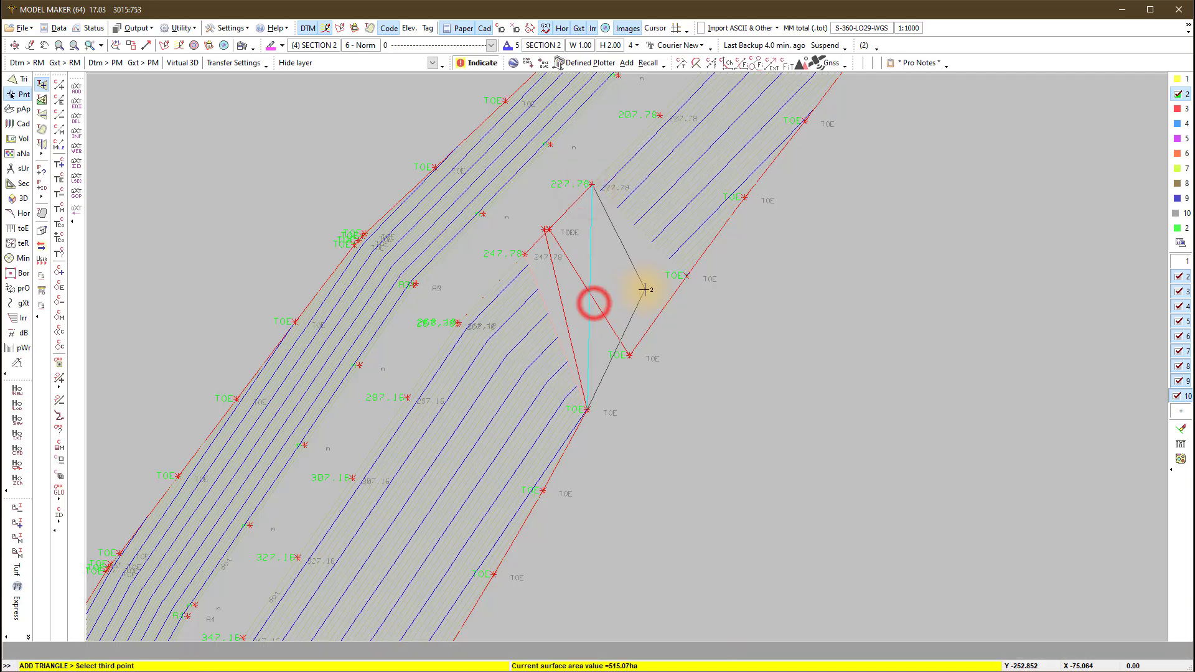
{"action": "left_click", "coordinate": [625, 356]}
{"action": "left_click", "coordinate": [619, 304]}
{"action": "left_click", "coordinate": [681, 278]}
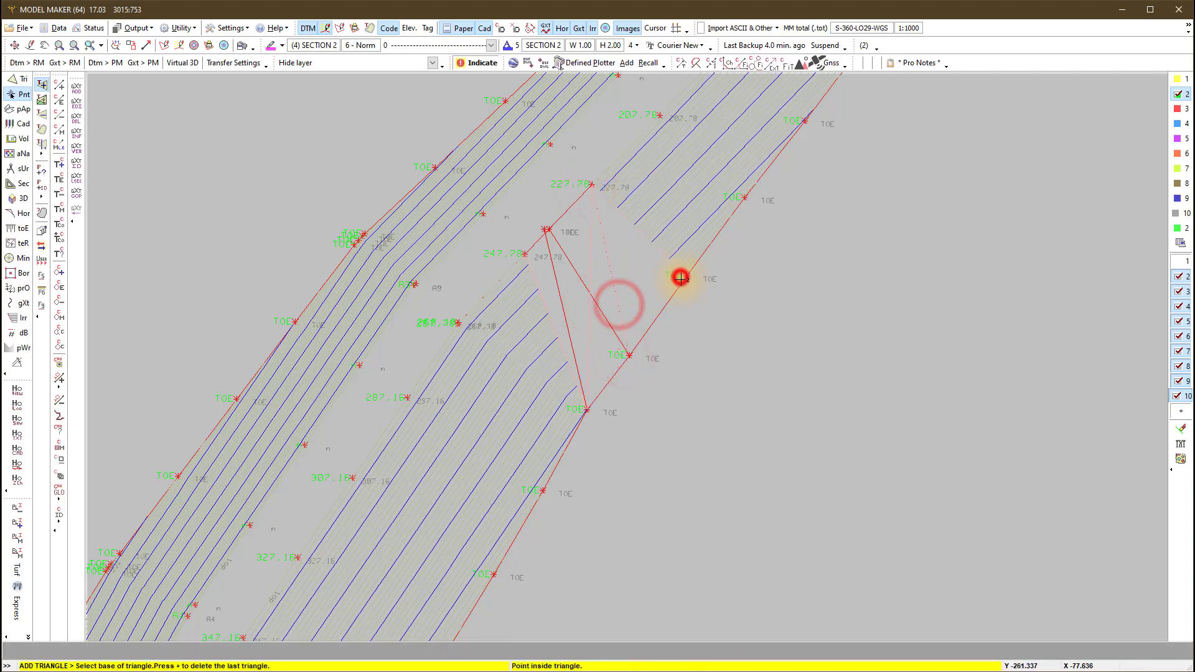
{"action": "scroll", "coordinate": [676, 283], "scroll_direction": "down", "scroll_amount": 1}
{"action": "scroll", "coordinate": [649, 289], "scroll_direction": "down", "scroll_amount": 1}
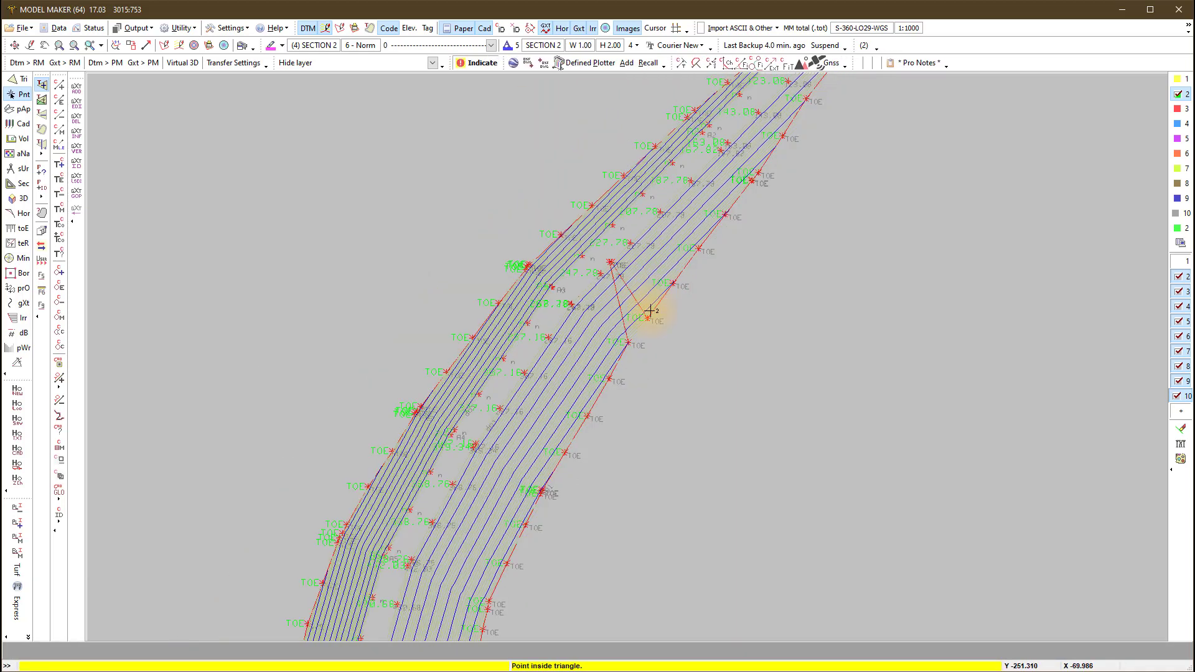
{"action": "scroll", "coordinate": [722, 406], "scroll_direction": "down", "scroll_amount": 1}
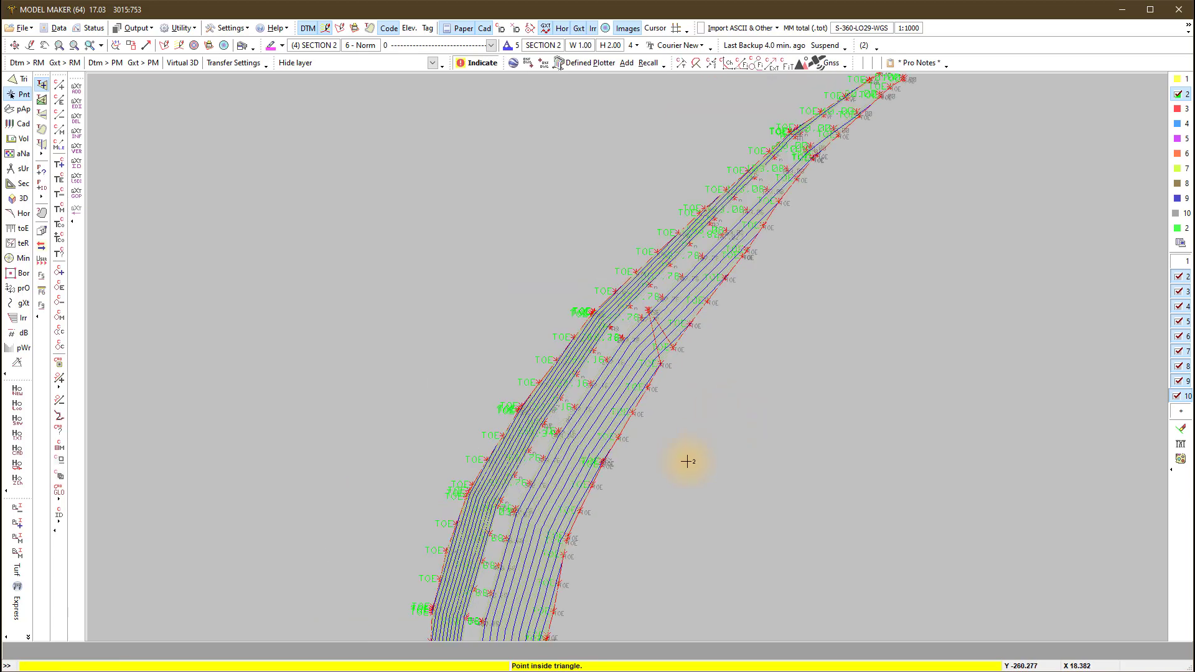
{"action": "scroll", "coordinate": [669, 442], "scroll_direction": "up", "scroll_amount": 1}
{"action": "right_click", "coordinate": [664, 429]}
{"action": "scroll", "coordinate": [665, 431], "scroll_direction": "down", "scroll_amount": 3}
{"action": "right_click", "coordinate": [715, 427]}
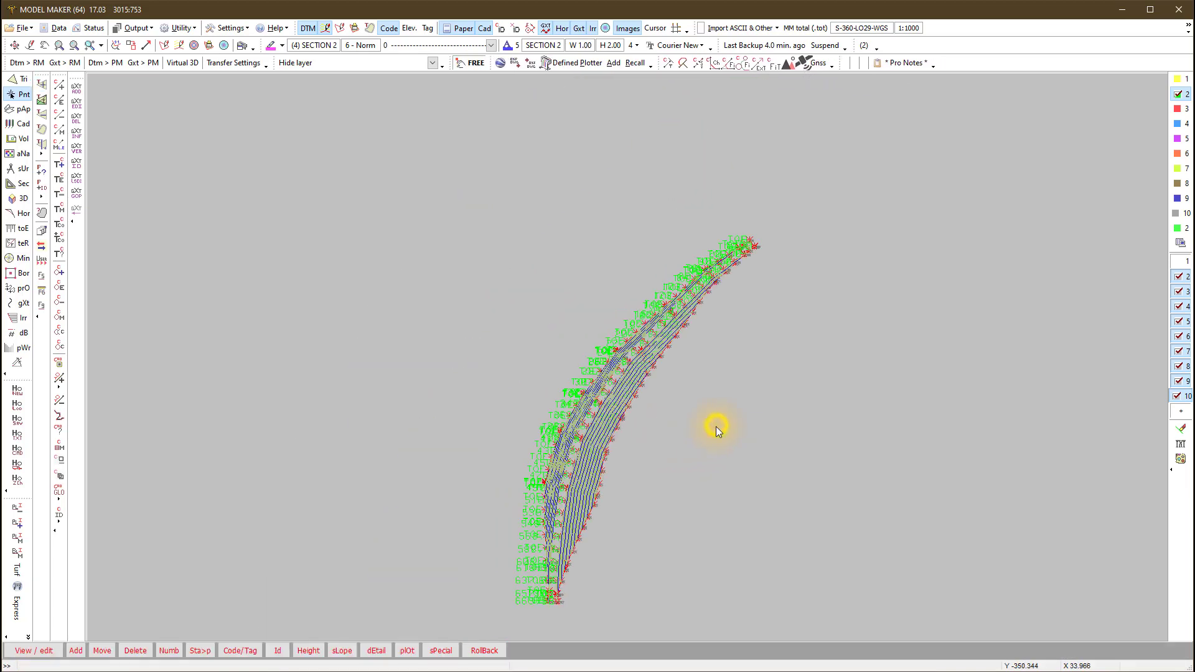
{"action": "middle_click_drag", "start_coordinate": [654, 414], "coordinate": [573, 329]}
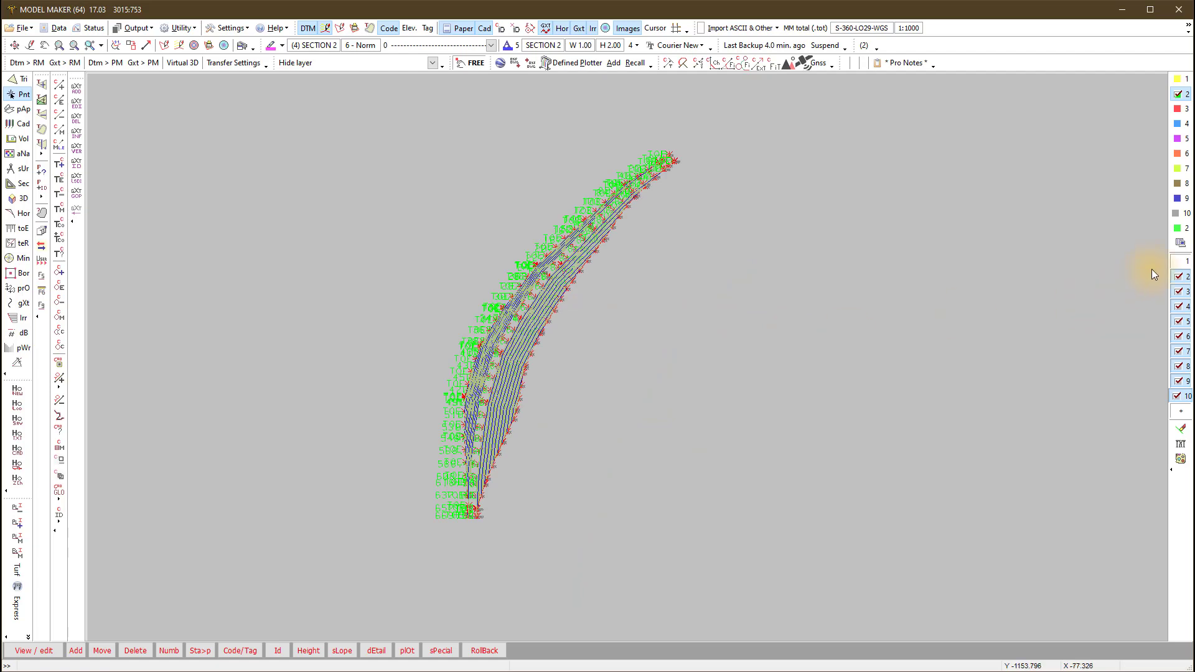
{"action": "left_click", "coordinate": [1180, 262]}
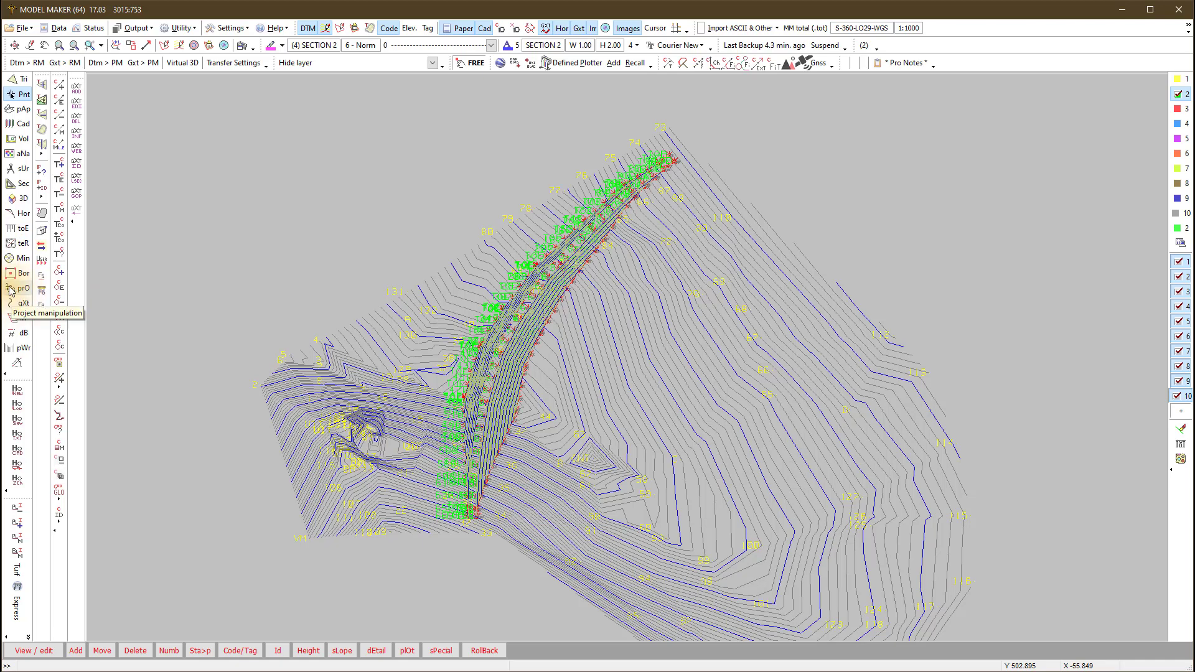
Calculate the grid cut and fill volumes between ground project 1 and design project 2 with a 0.500 grid interval, and highlight the final fill volume
{"action": "left_click", "coordinate": [19, 244]}
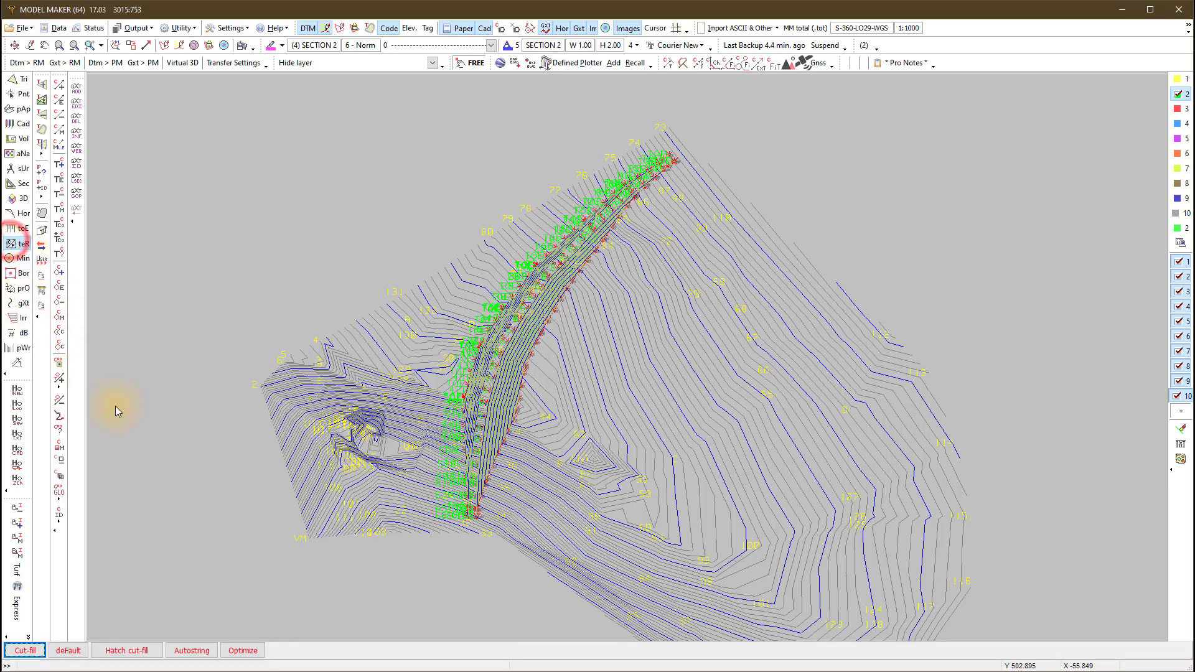
{"action": "left_click", "coordinate": [33, 651]}
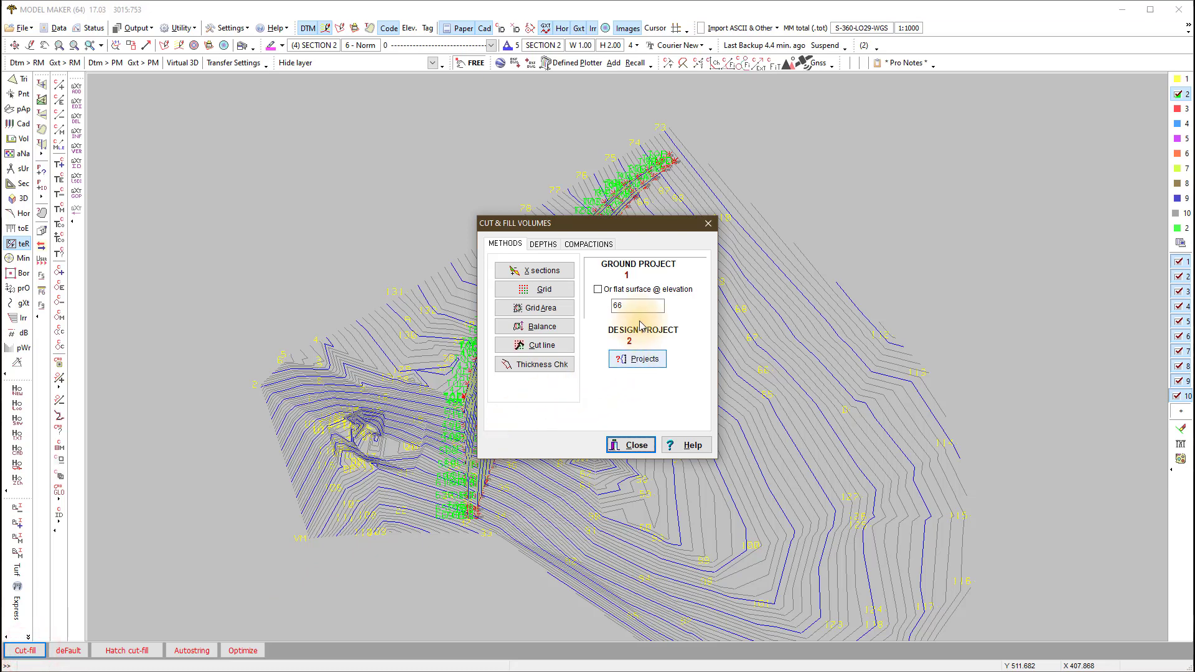
{"action": "left_click", "coordinate": [621, 269]}
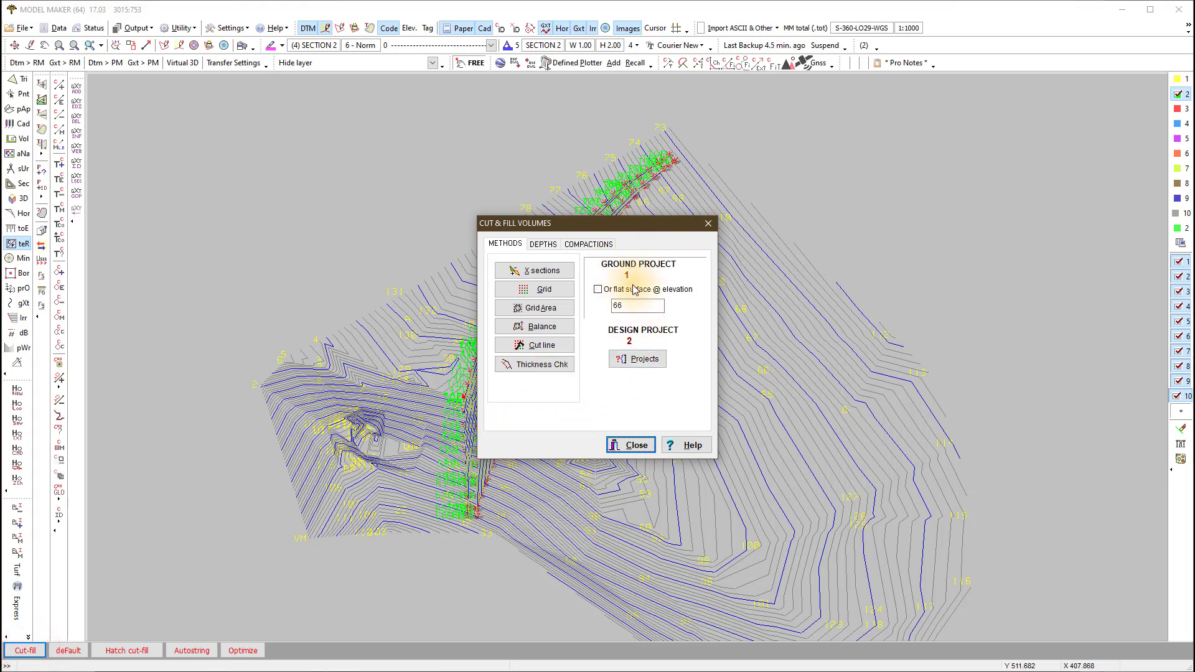
{"action": "left_click", "coordinate": [544, 290]}
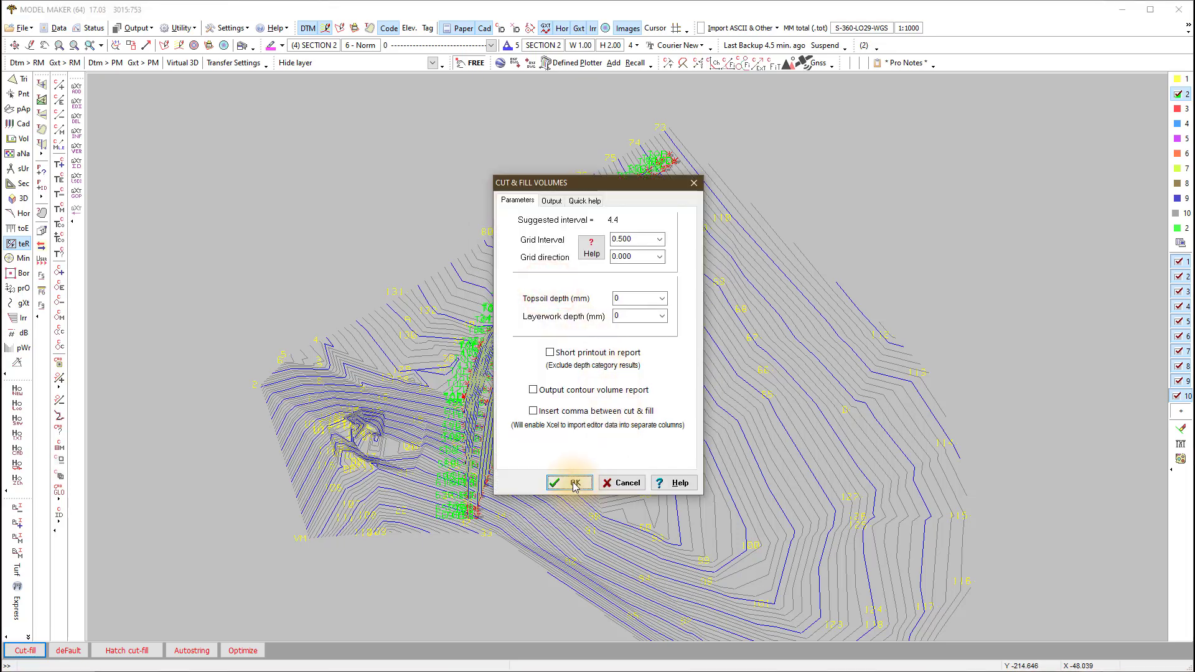
{"action": "left_click", "coordinate": [572, 483]}
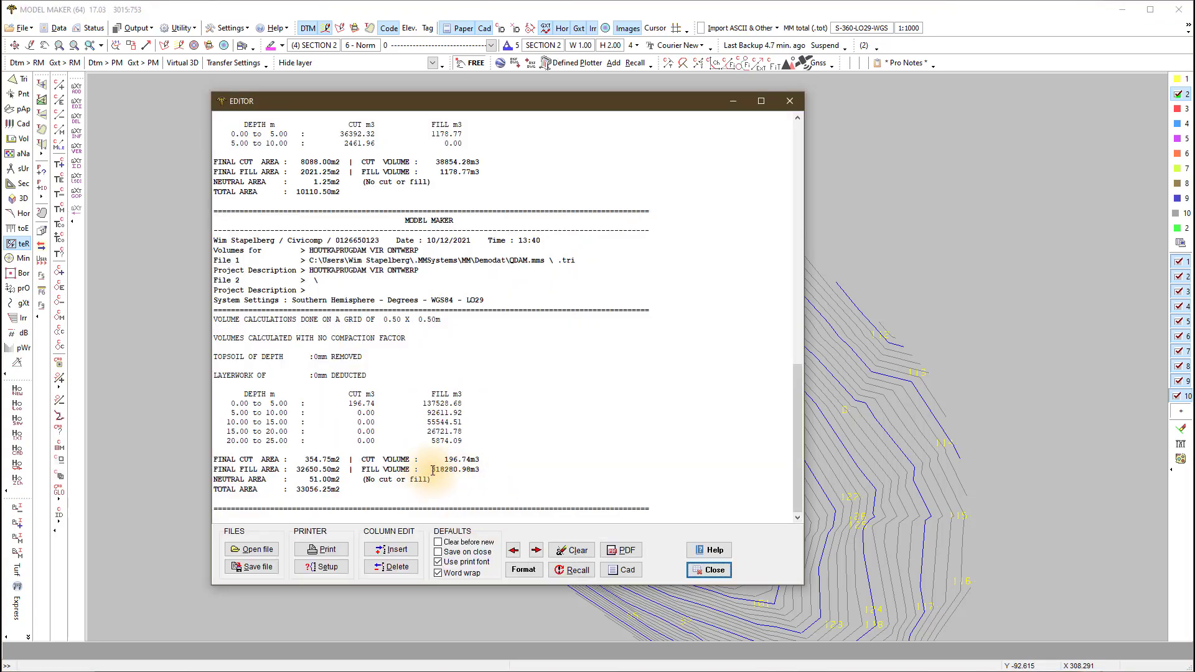
{"action": "double_click", "coordinate": [433, 470]}
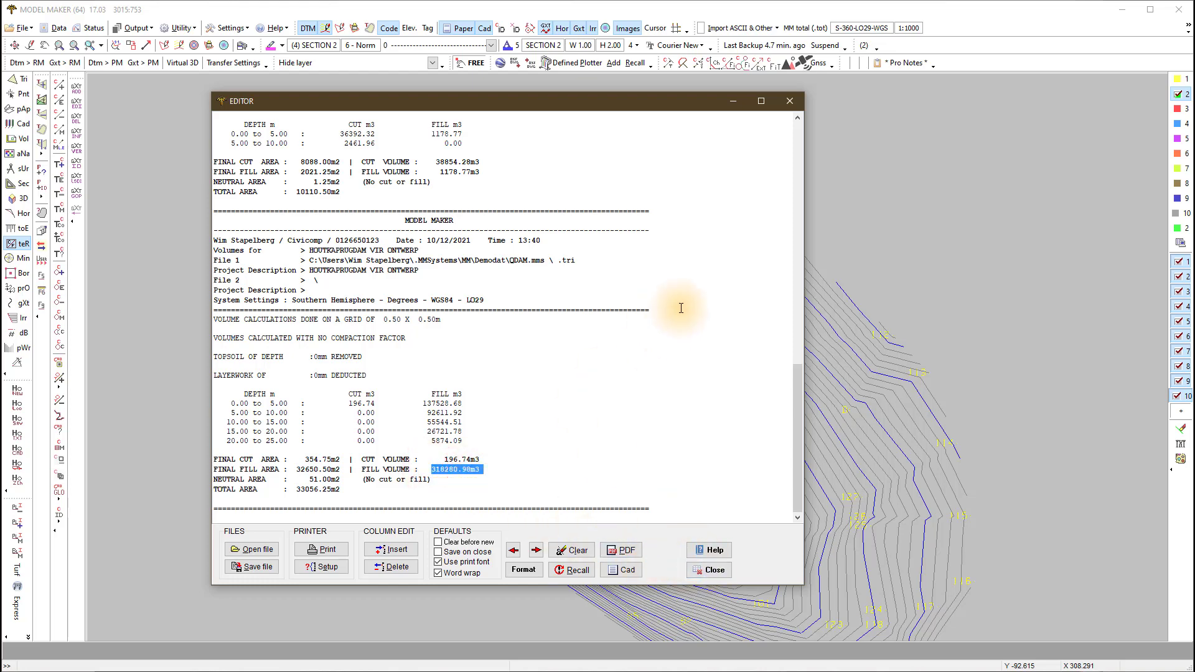
Delete the older volume reports from the editor, keeping only the 13:40 calculation, and close the editor
{"action": "left_click", "coordinate": [641, 198]}
{"action": "key", "text": "ctrl+a"}
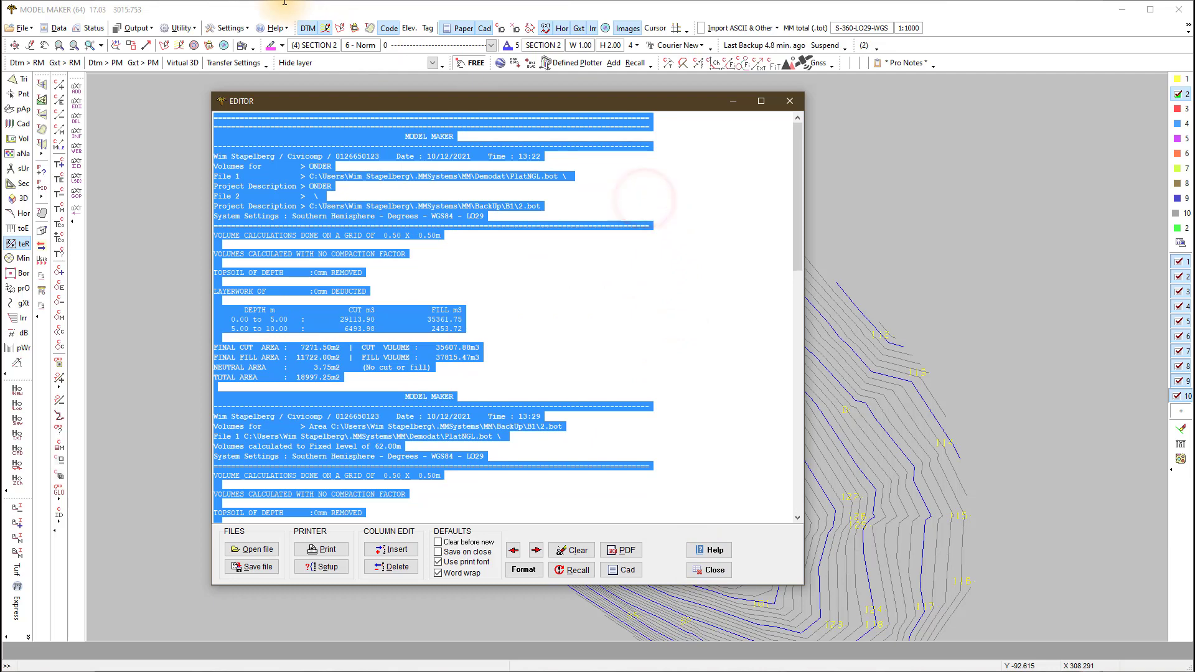
{"action": "key", "text": "Delete"}
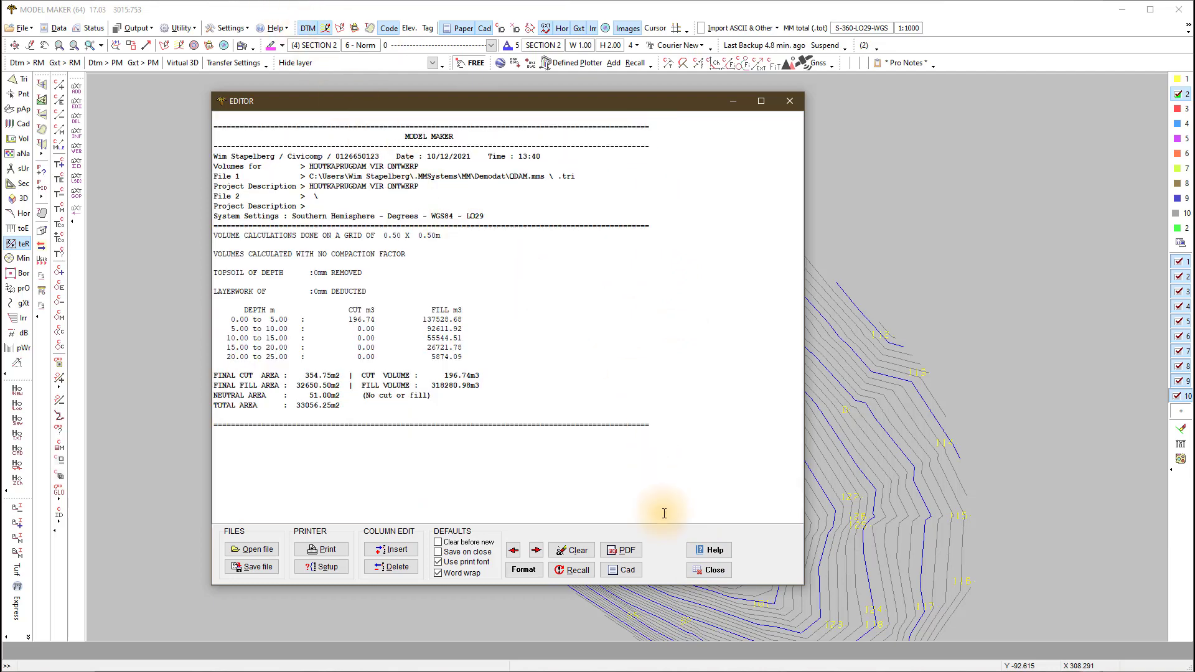
{"action": "left_click", "coordinate": [699, 568]}
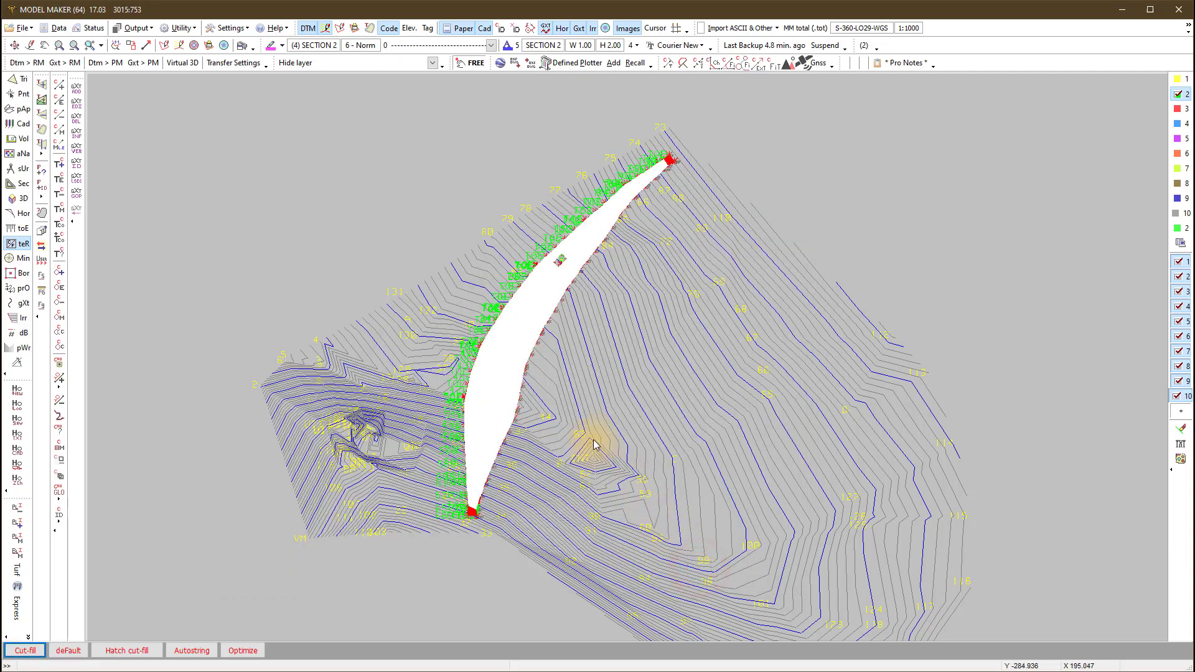
Hide project 1, switch off the contours and show the triangle model's outer boundary around the kink in the dam wall
{"action": "scroll", "coordinate": [574, 326], "scroll_direction": "up", "scroll_amount": 2}
{"action": "scroll", "coordinate": [574, 231], "scroll_direction": "up", "scroll_amount": 3}
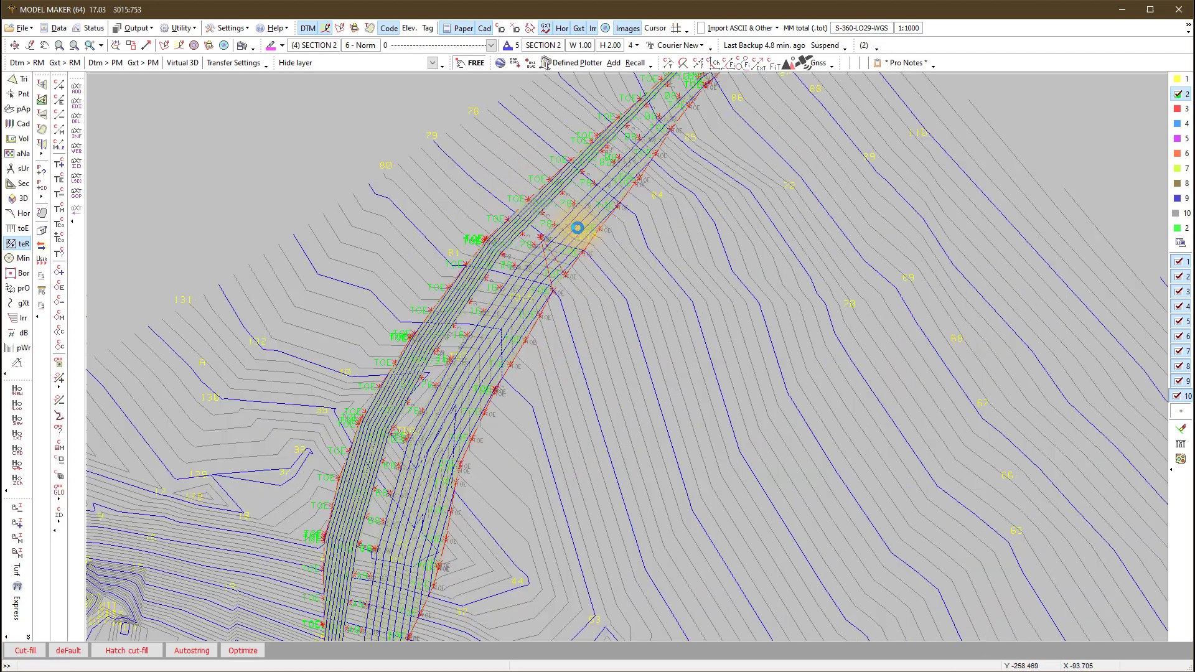
{"action": "middle_click_drag", "start_coordinate": [539, 297], "coordinate": [538, 359]}
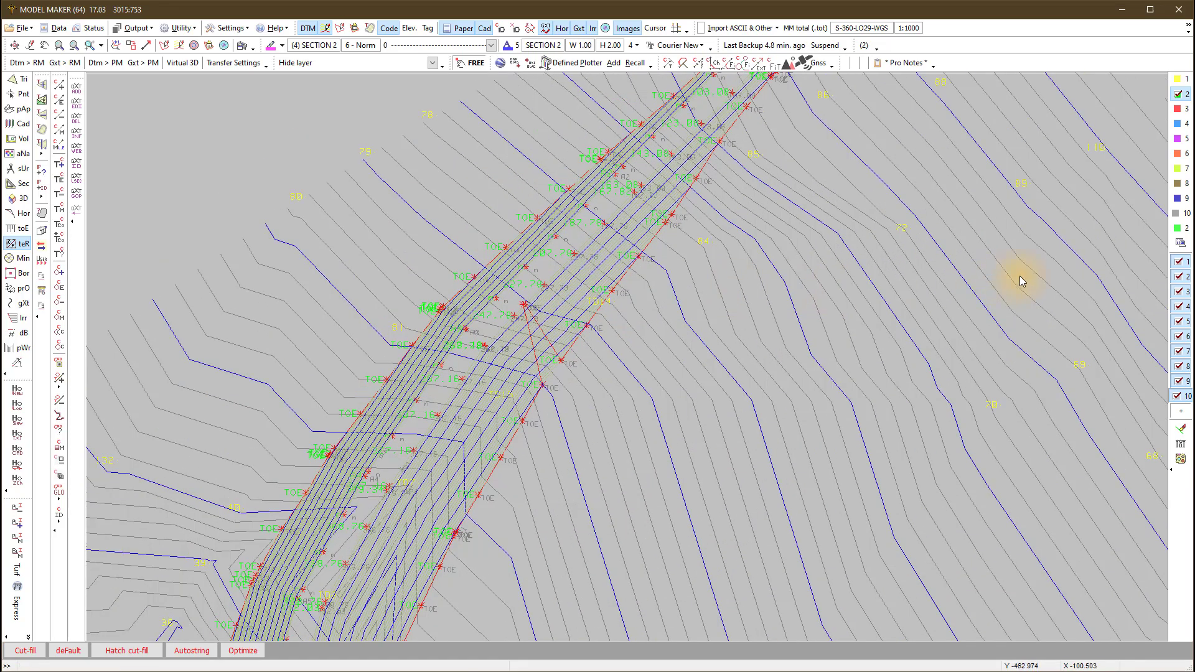
{"action": "left_click", "coordinate": [1174, 263]}
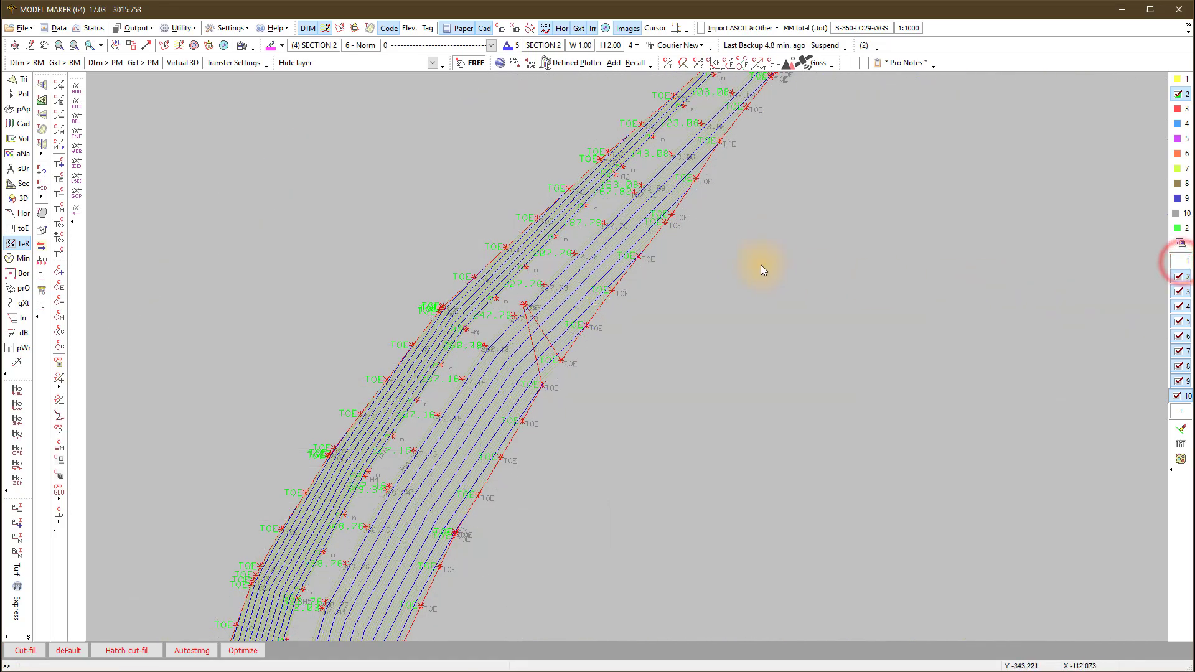
{"action": "left_click", "coordinate": [371, 29]}
{"action": "left_click", "coordinate": [317, 28]}
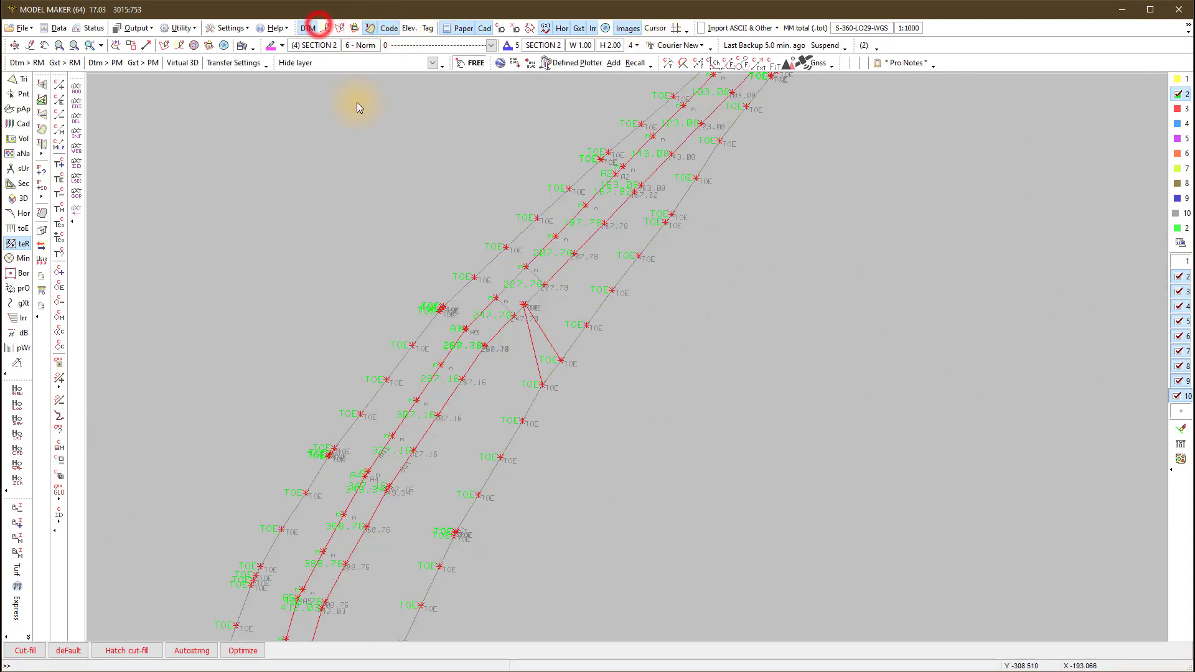
Add two triangles to close the gap across the dam crest between points 247.78 and 227.78 in project 2
{"action": "scroll", "coordinate": [516, 282], "scroll_direction": "up", "scroll_amount": 2}
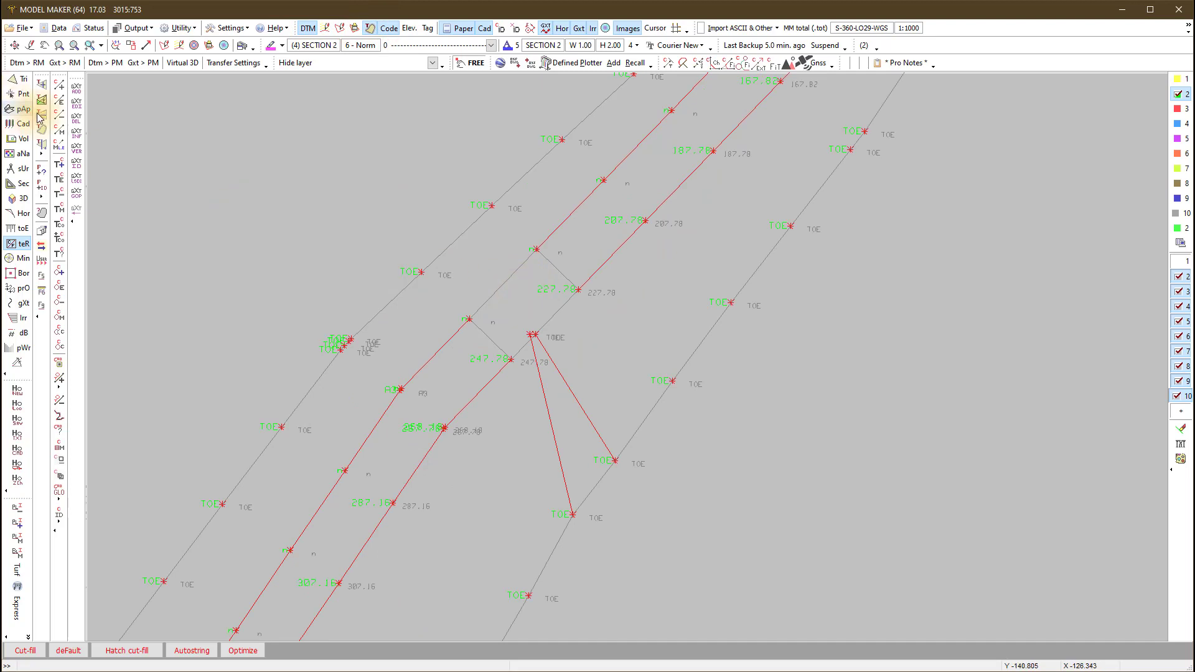
{"action": "left_click", "coordinate": [42, 84]}
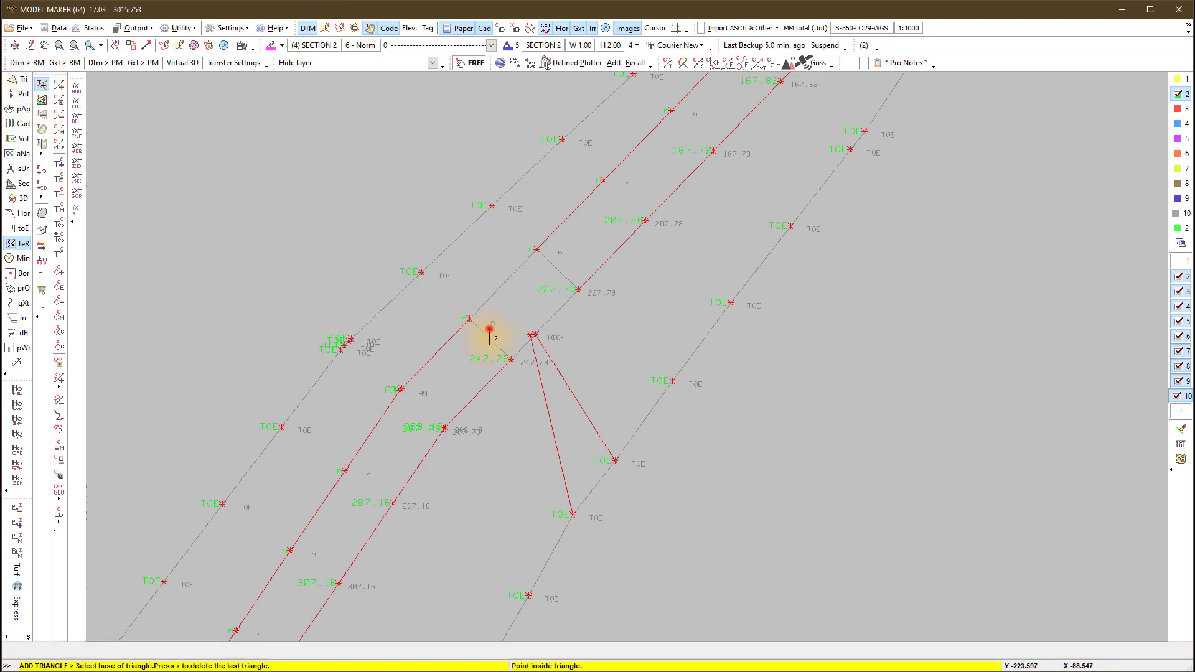
{"action": "left_click", "coordinate": [488, 328]}
{"action": "left_click", "coordinate": [532, 252]}
{"action": "left_click", "coordinate": [531, 287]}
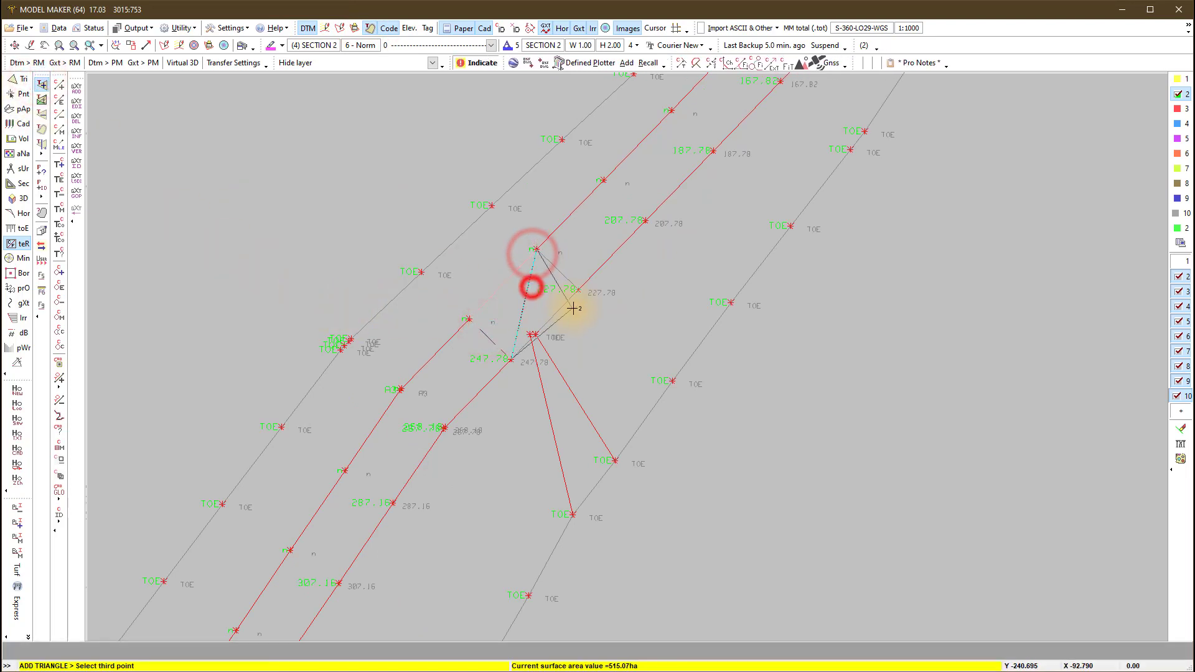
{"action": "left_click", "coordinate": [577, 292]}
{"action": "scroll", "coordinate": [577, 315], "scroll_direction": "down", "scroll_amount": 2}
{"action": "scroll", "coordinate": [582, 337], "scroll_direction": "down", "scroll_amount": 4}
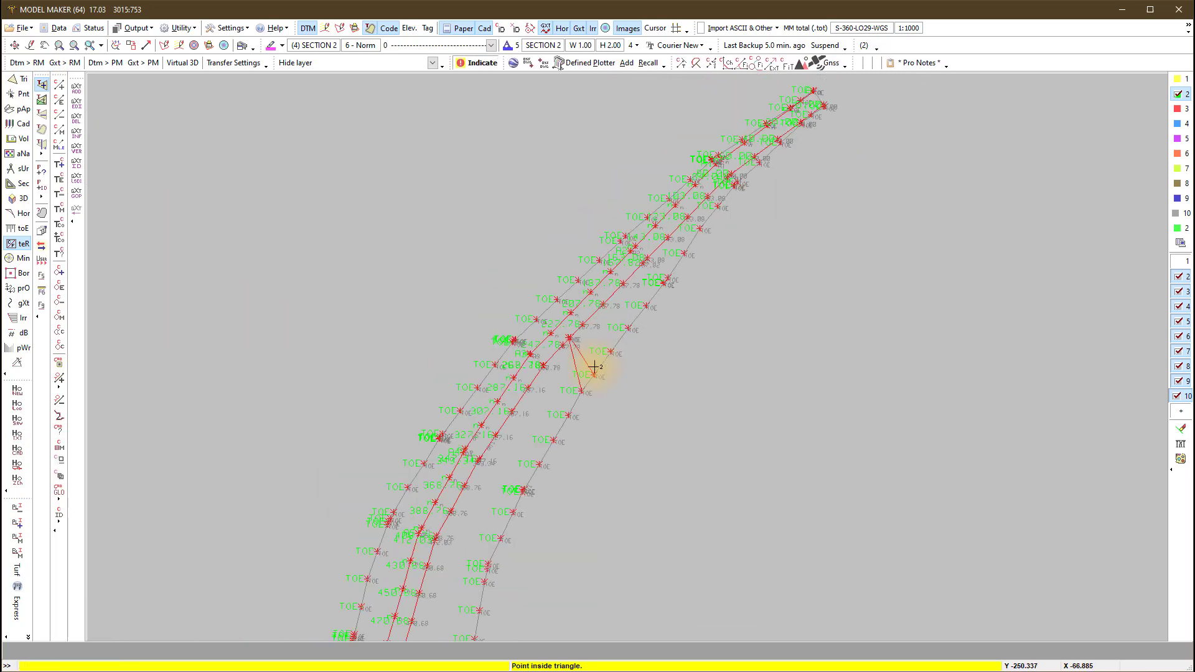
{"action": "right_click", "coordinate": [611, 326]}
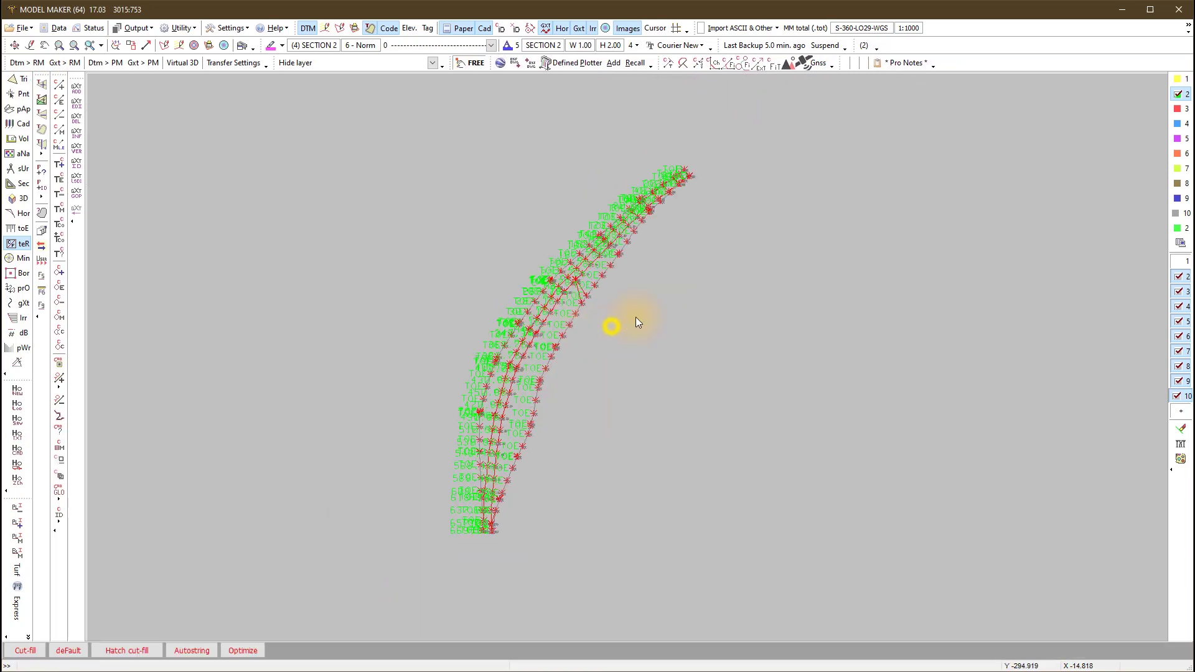
Display project 1 again and switch the contours back on for the whole site
{"action": "left_click", "coordinate": [1177, 261]}
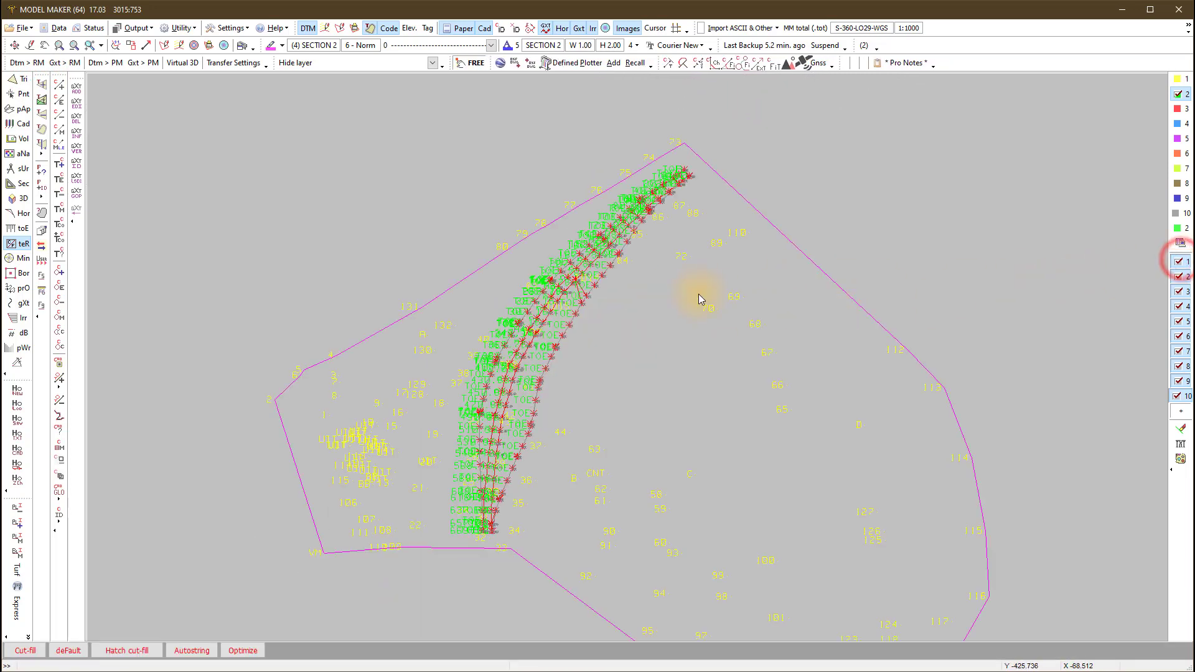
{"action": "middle_click_drag", "start_coordinate": [704, 407], "coordinate": [613, 355]}
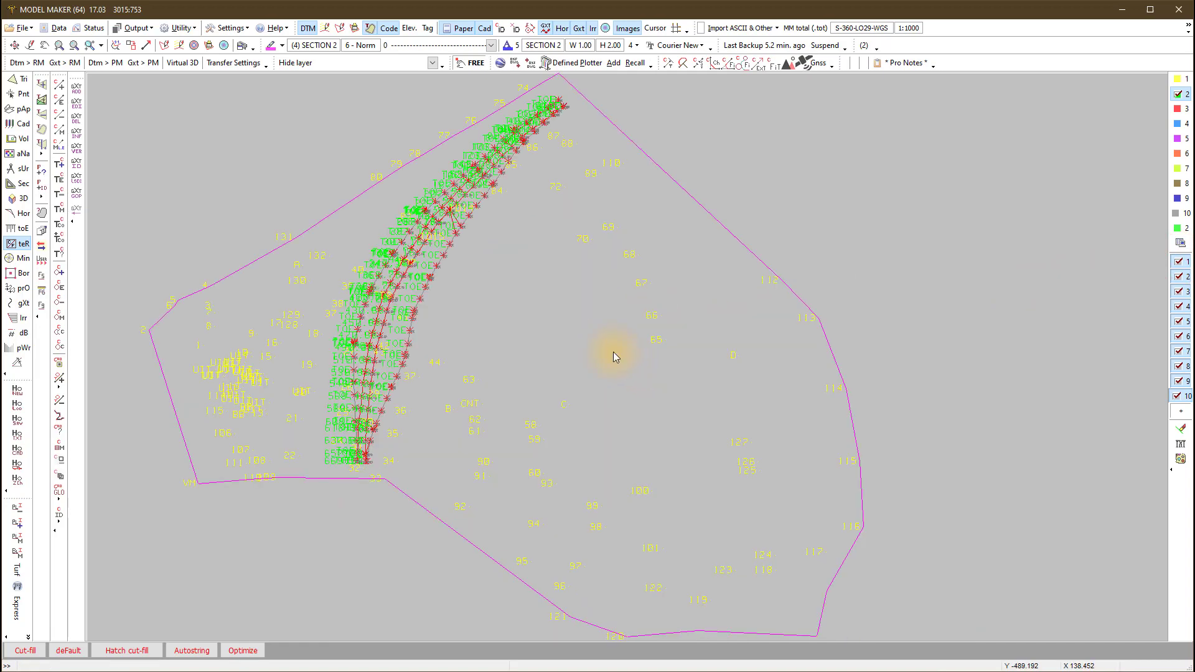
{"action": "left_click", "coordinate": [325, 29]}
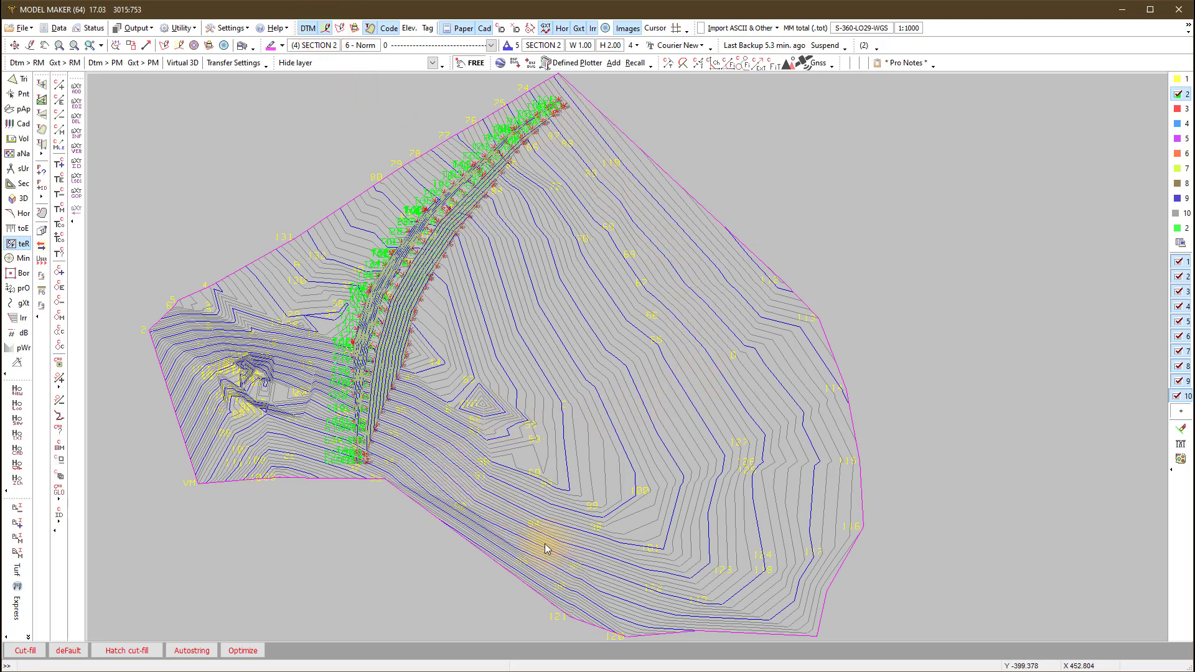
Recalculate the grid cut and fill volumes between the ground and the repaired dam wall on a 0.50 m grid
{"action": "left_click", "coordinate": [10, 247]}
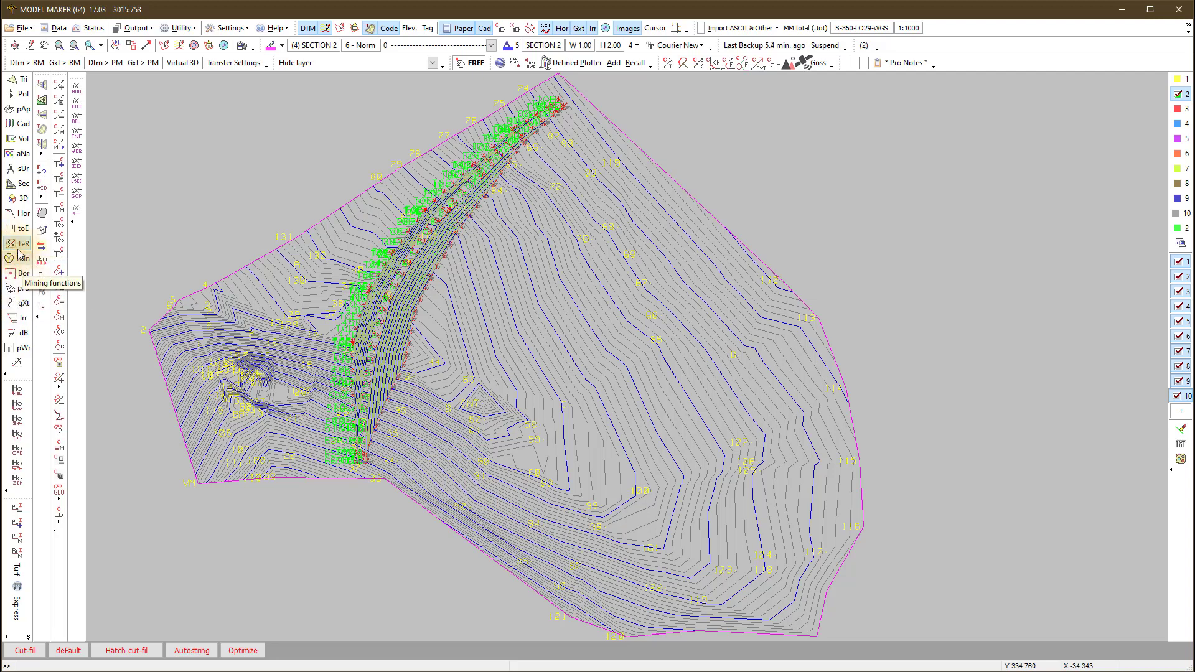
{"action": "left_click", "coordinate": [28, 650]}
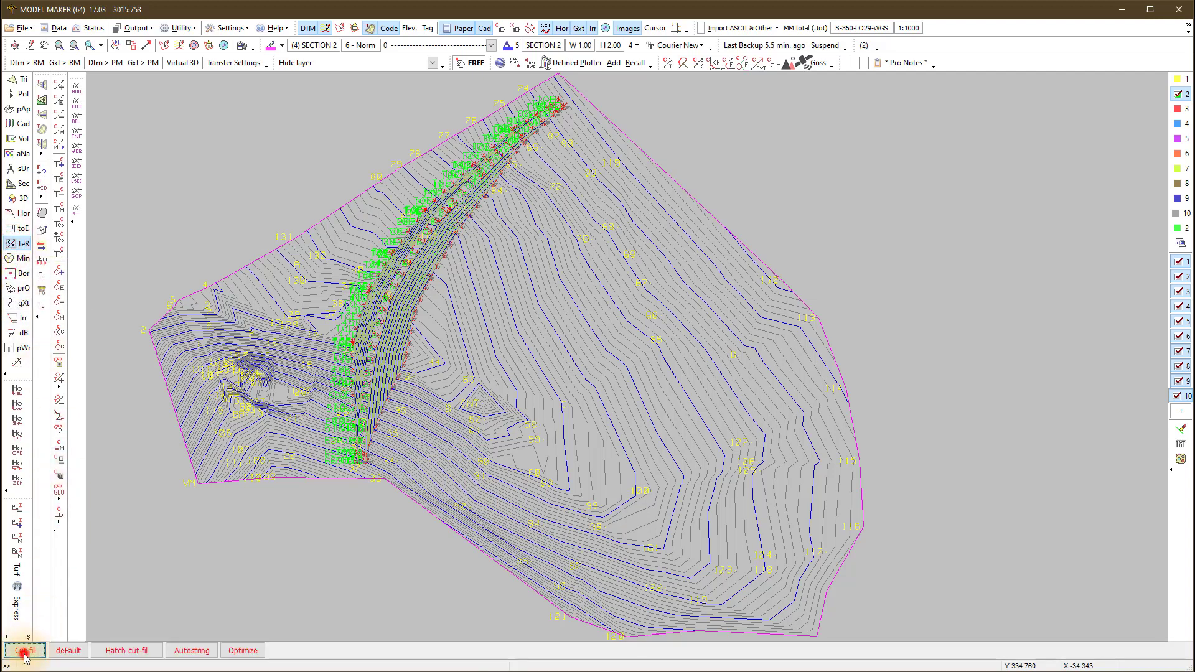
{"action": "left_click", "coordinate": [513, 290]}
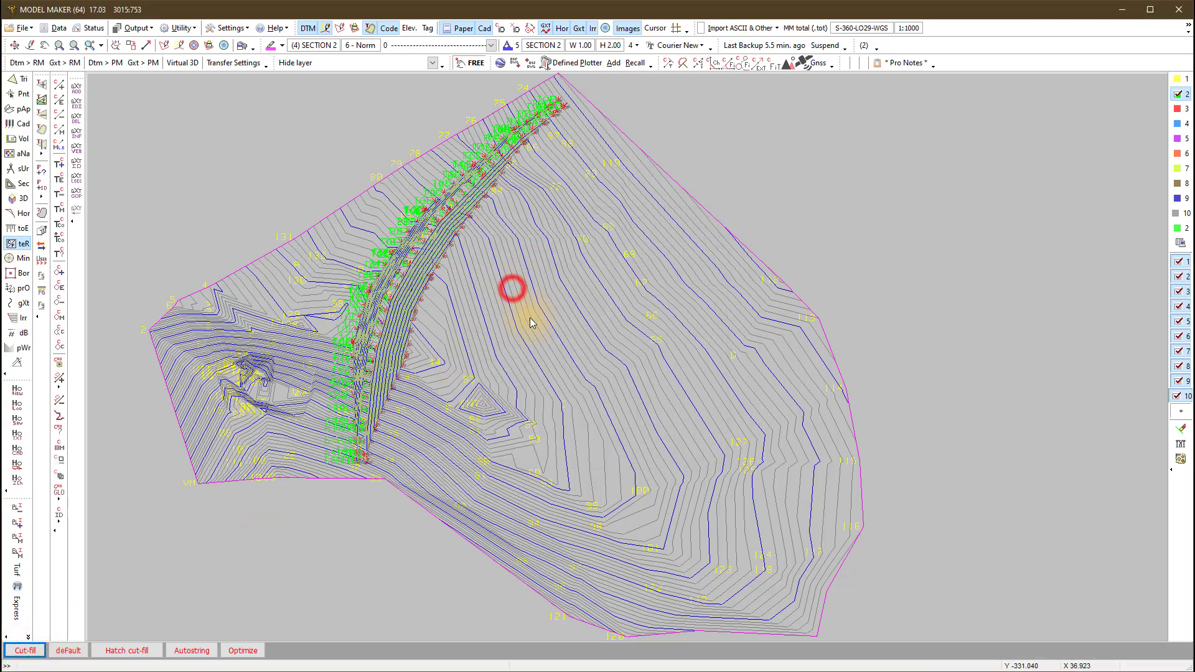
{"action": "left_click", "coordinate": [558, 484]}
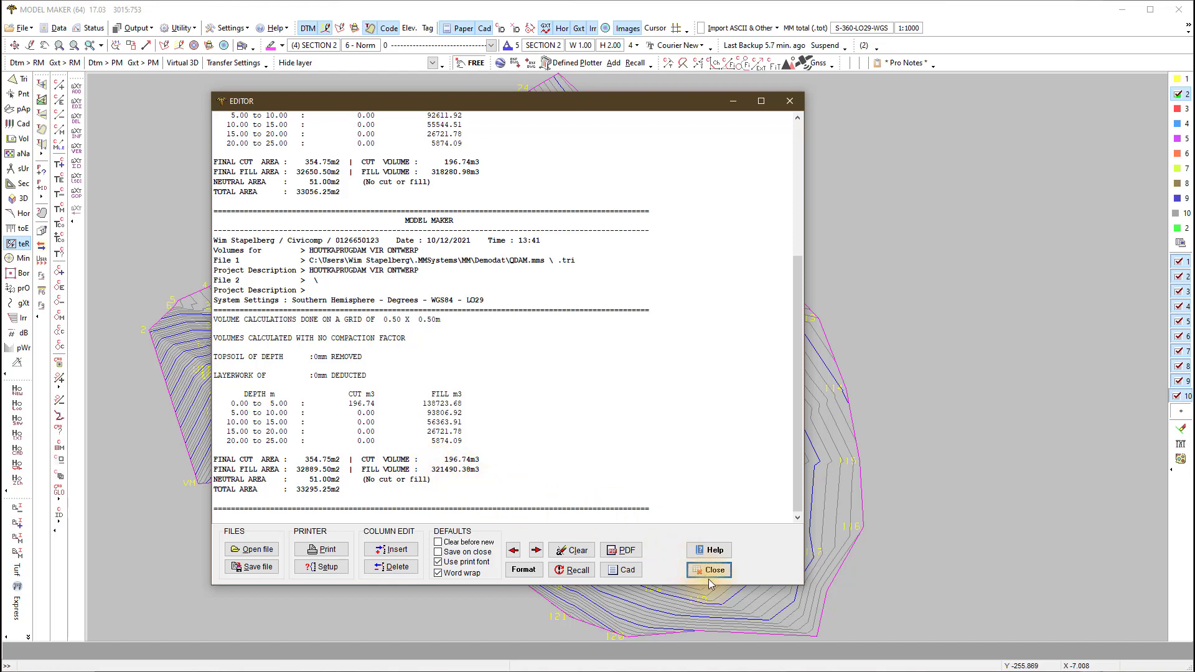
Remove the earlier volume report from the editor, keeping the 13:41 calculation, and close the editor
{"action": "left_click_drag", "start_coordinate": [585, 202], "coordinate": [287, 62]}
{"action": "key", "text": "Delete"}
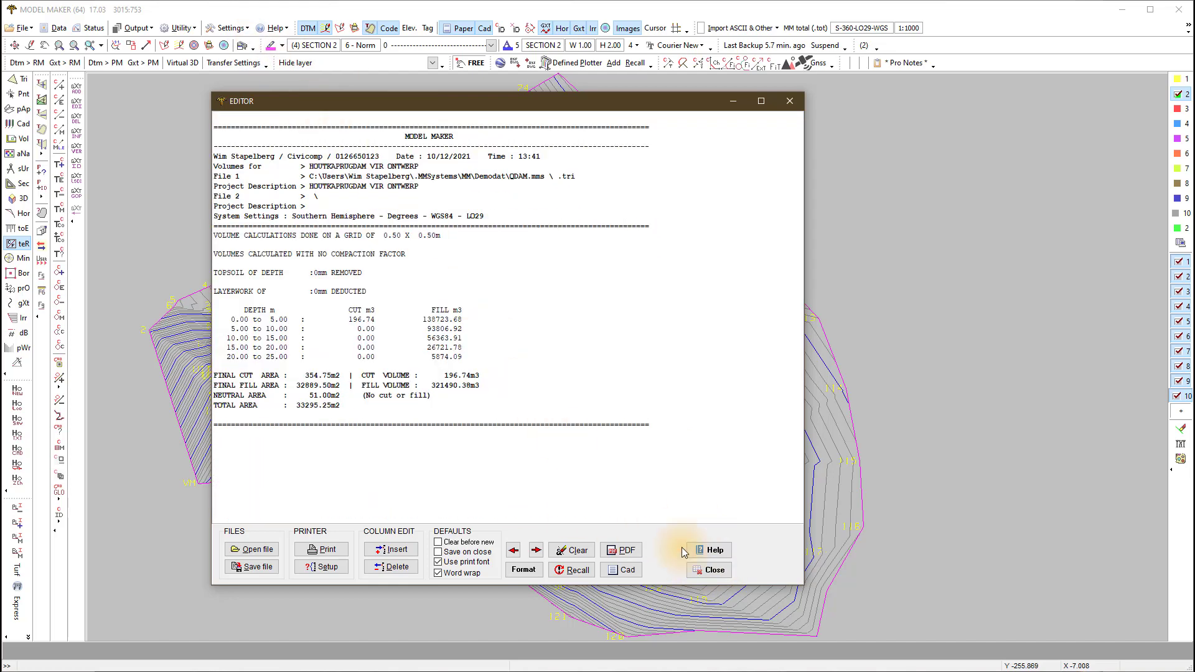
{"action": "left_click", "coordinate": [710, 570]}
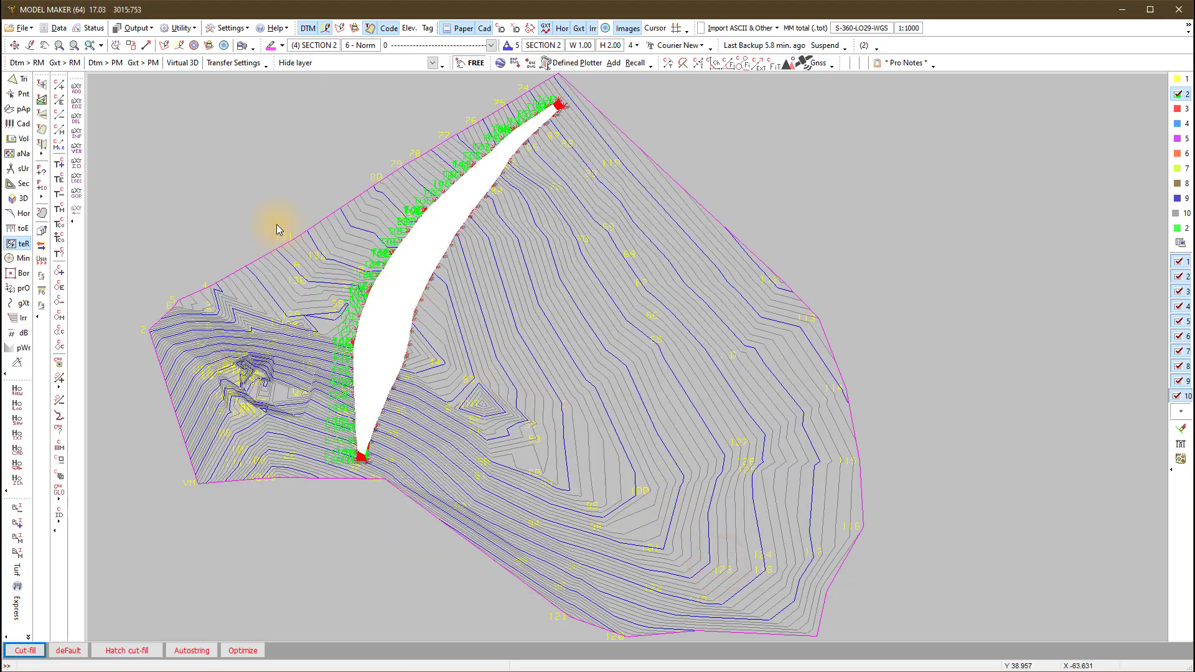
Copy all points and triangles from project 2 to project 1, deleting common triangles and redundant destination points and continuing the triangle search
{"action": "left_click", "coordinate": [12, 289]}
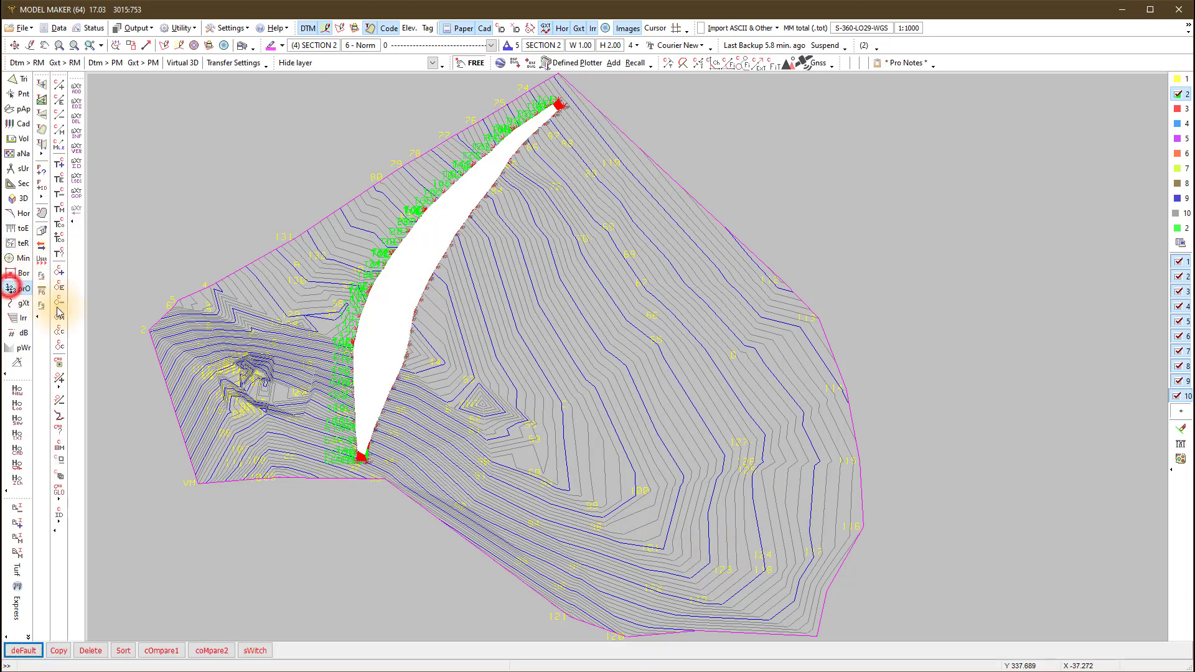
{"action": "left_click", "coordinate": [59, 651]}
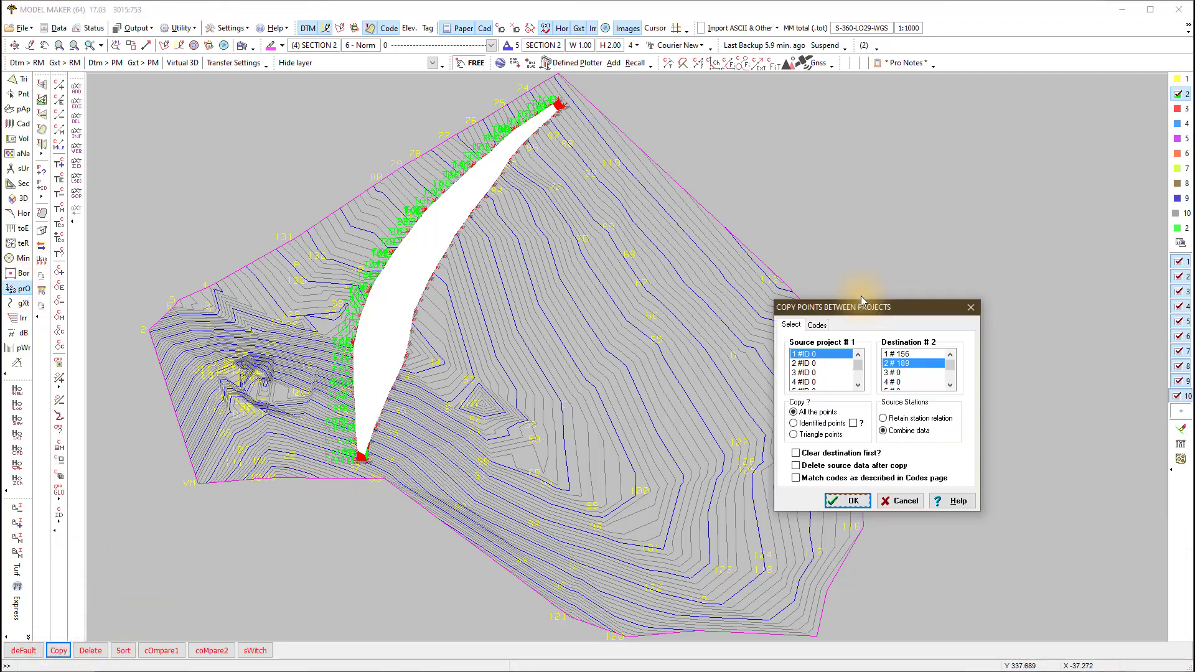
{"action": "left_click", "coordinate": [626, 328]}
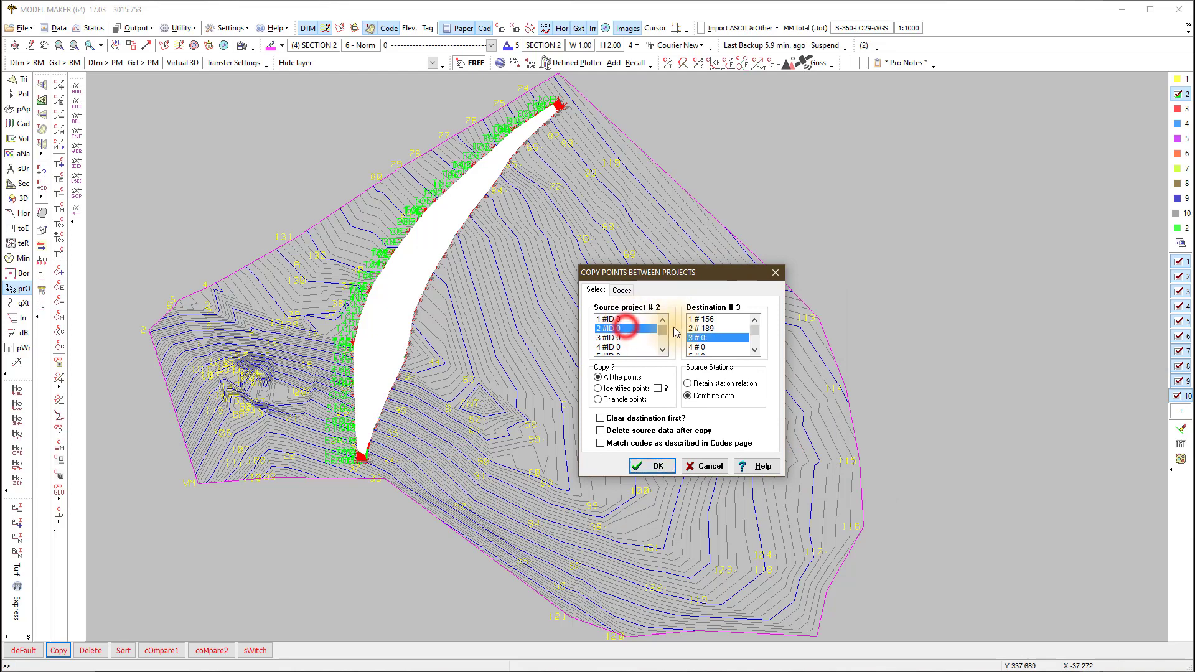
{"action": "left_click", "coordinate": [706, 318]}
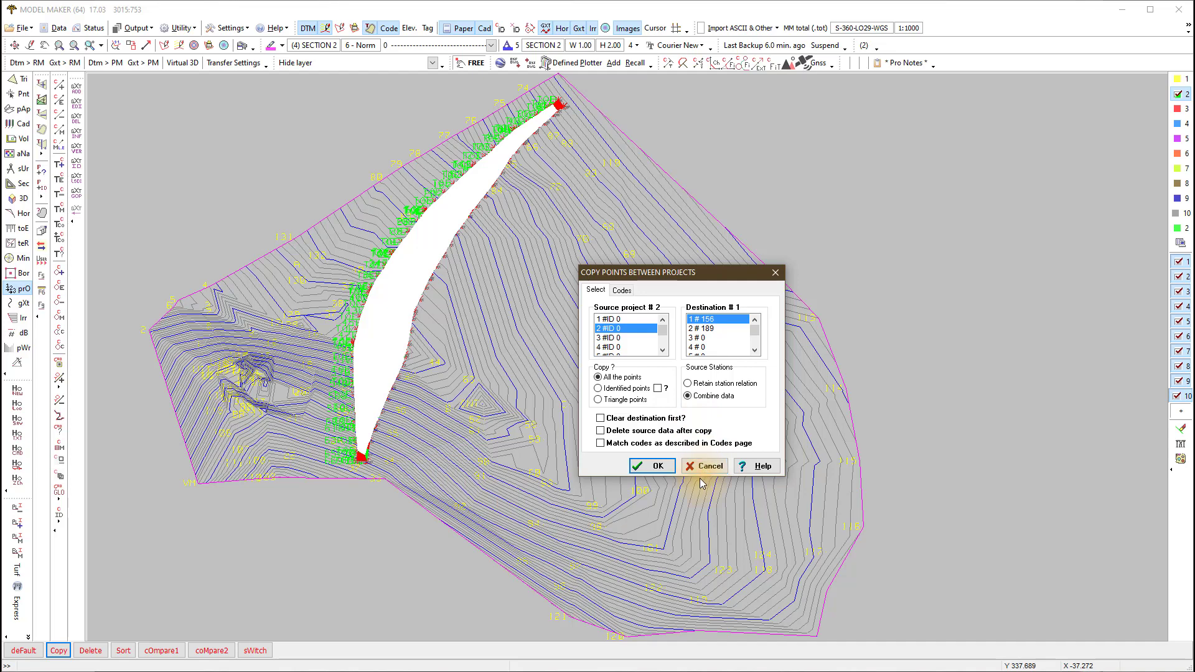
{"action": "left_click", "coordinate": [655, 466]}
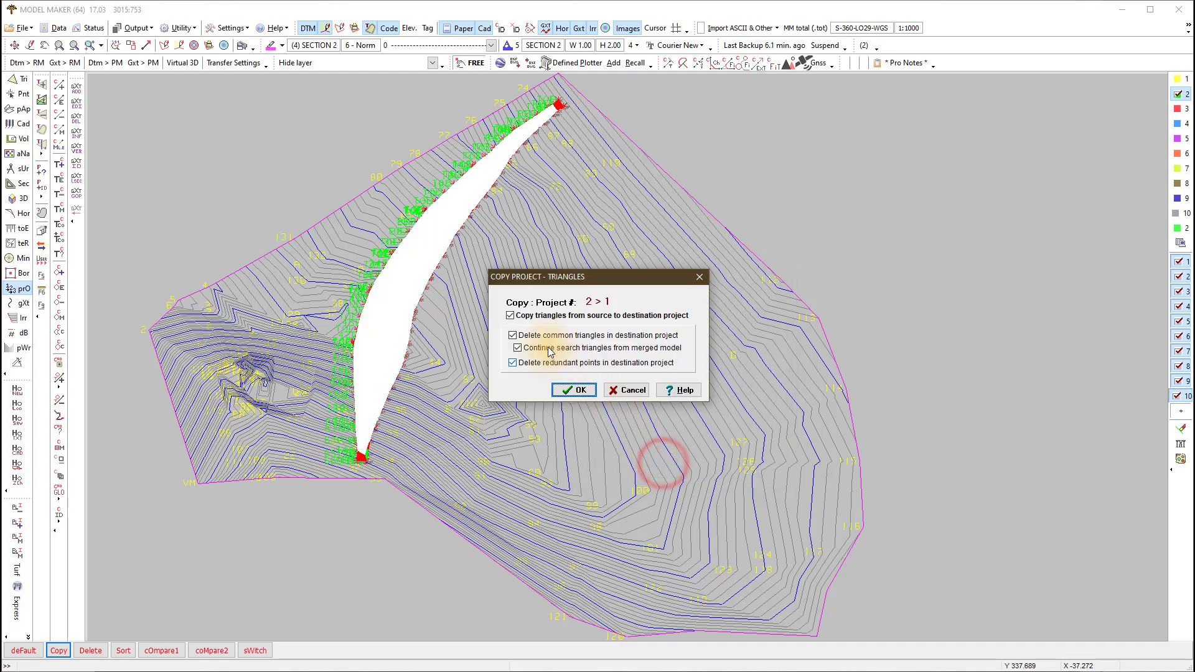
{"action": "left_click", "coordinate": [581, 390]}
{"action": "left_click", "coordinate": [680, 359]}
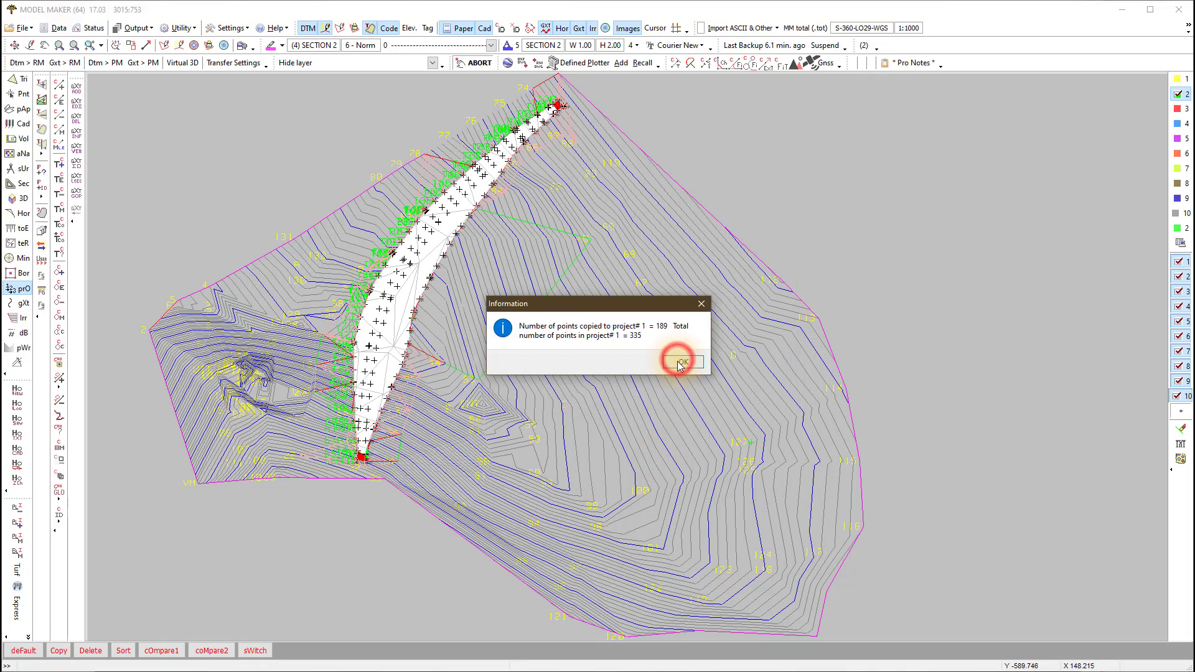
{"action": "left_click", "coordinate": [680, 362]}
{"action": "right_click", "coordinate": [580, 320]}
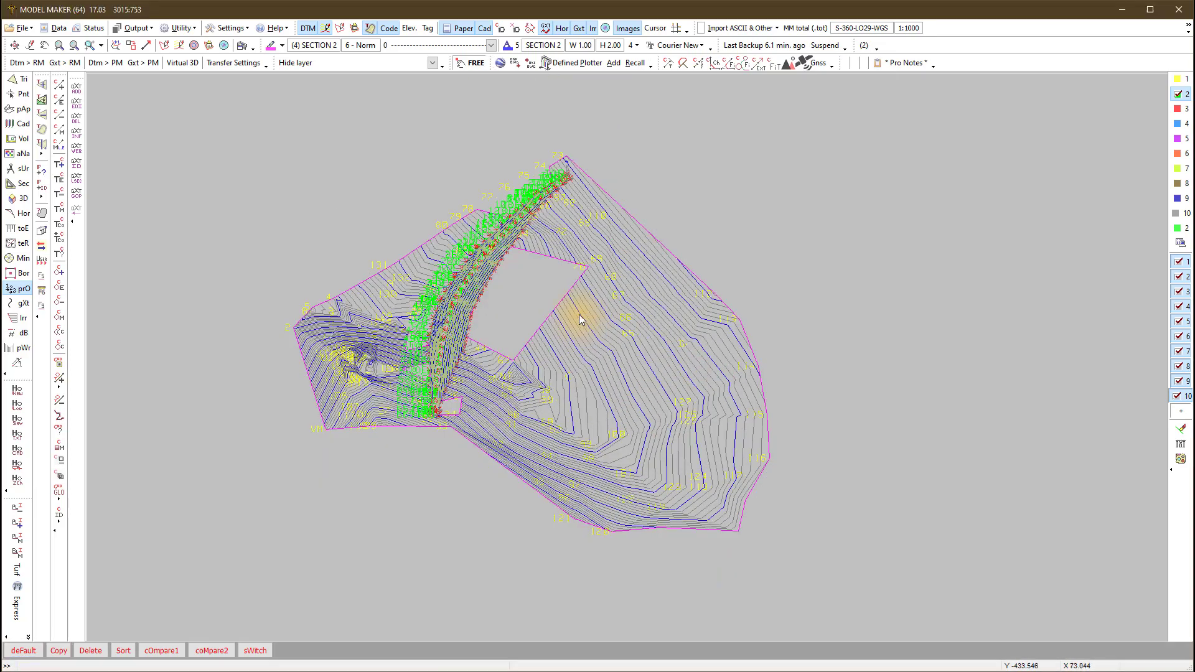
{"action": "scroll", "coordinate": [494, 301], "scroll_direction": "up", "scroll_amount": 3}
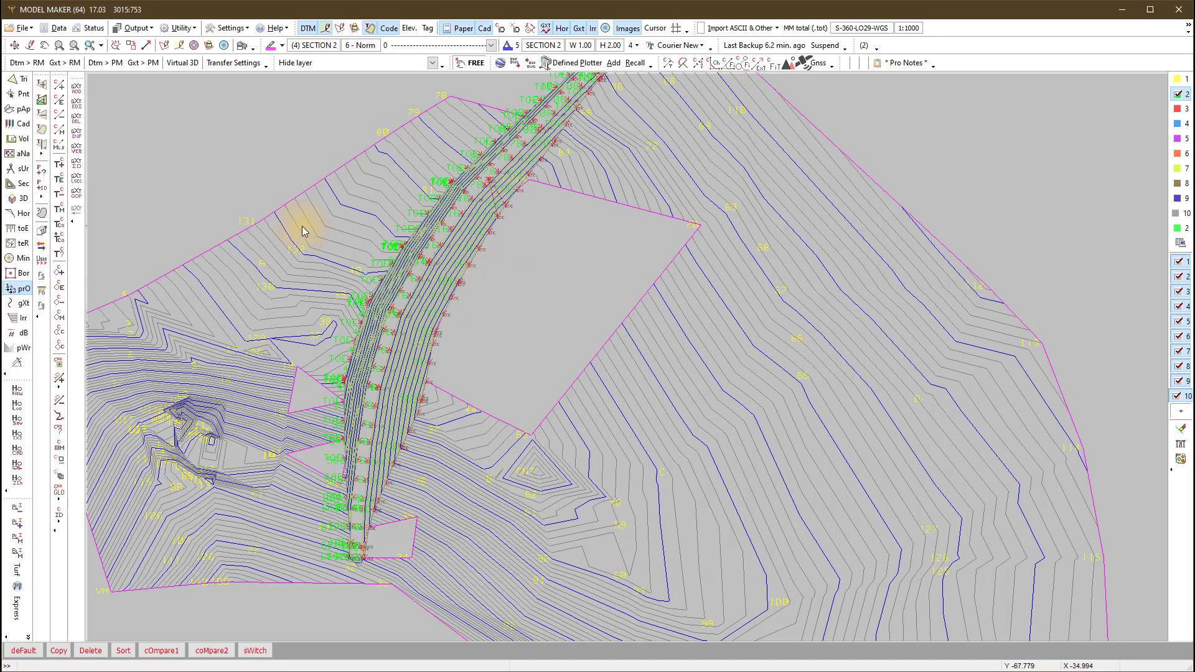
Set the controlled search radius to 500 in the triangle search parameters
{"action": "left_click", "coordinate": [20, 79]}
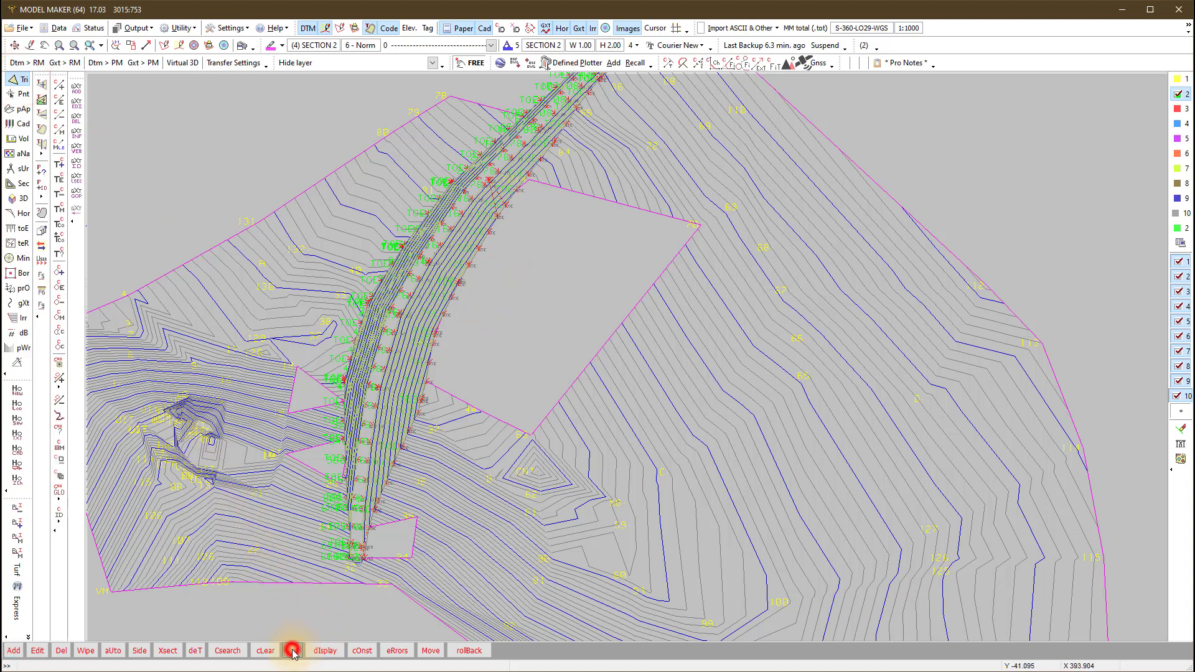
{"action": "left_click", "coordinate": [293, 650]}
{"action": "left_click", "coordinate": [529, 246]}
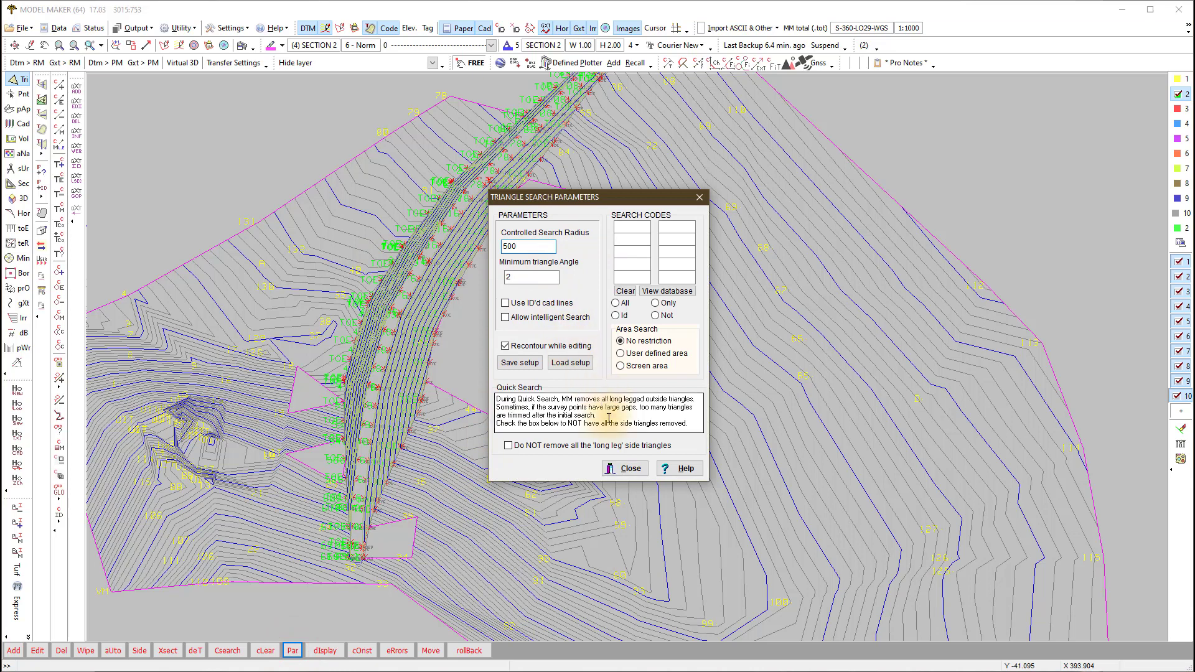
{"action": "left_click", "coordinate": [622, 468]}
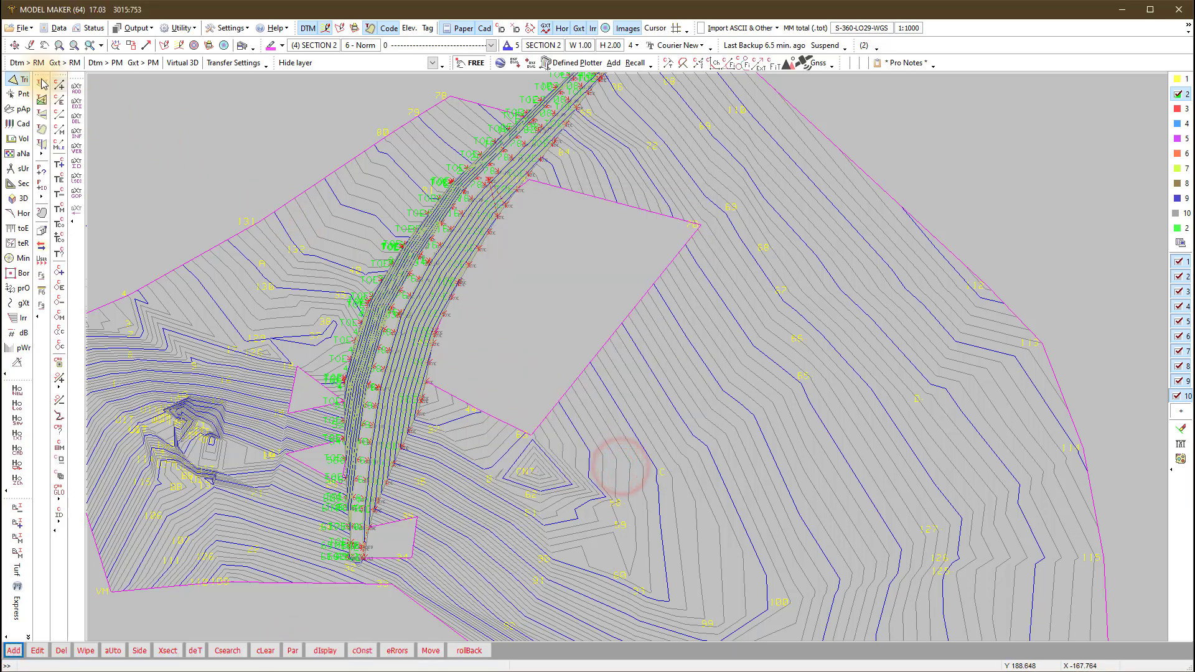
Make project 1 the current project and continue its triangle search to fill the gaps around the dam wall
{"action": "left_click", "coordinate": [1178, 78]}
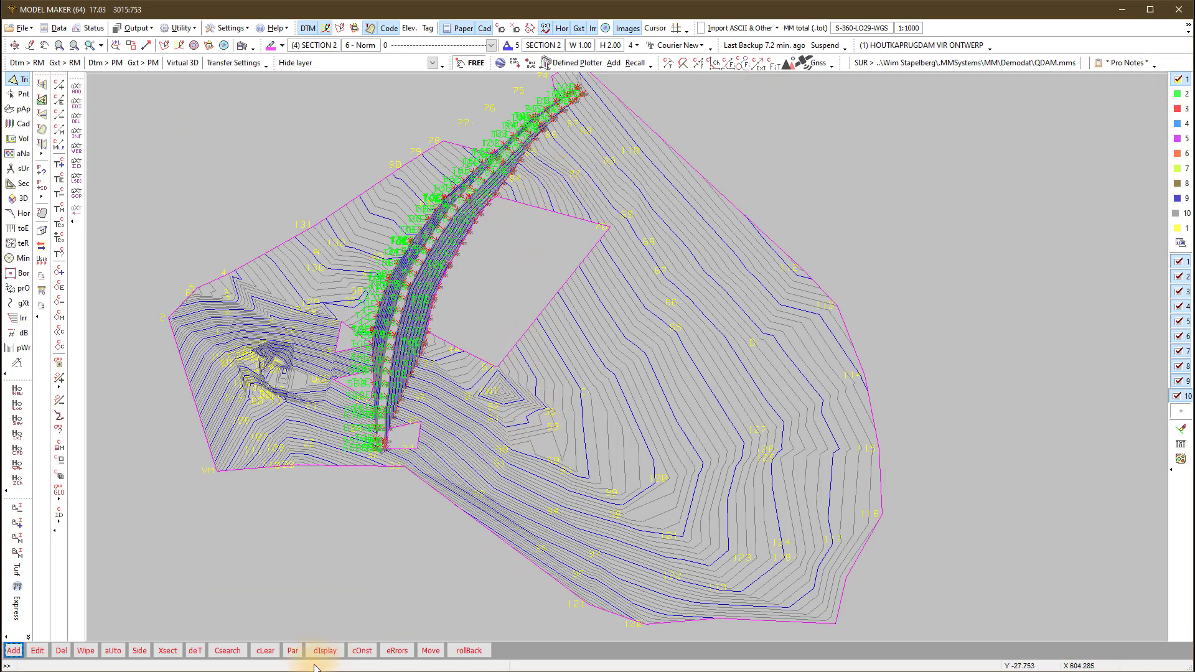
{"action": "left_click", "coordinate": [1179, 79]}
{"action": "left_click", "coordinate": [235, 649]}
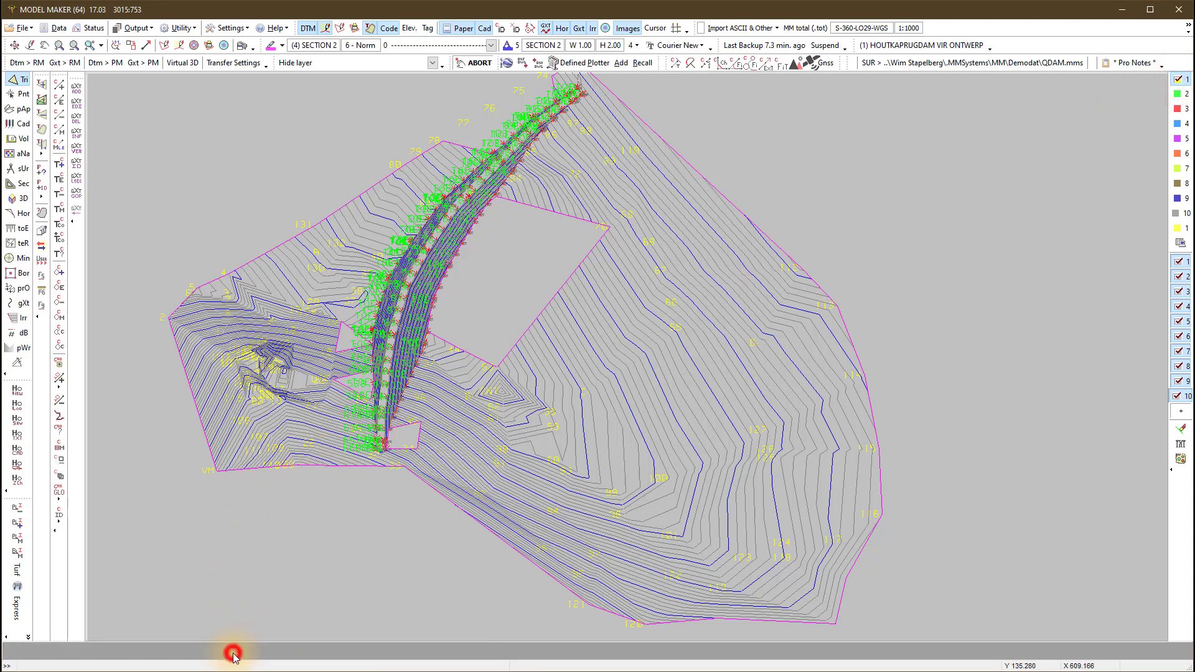
{"action": "left_click", "coordinate": [570, 358]}
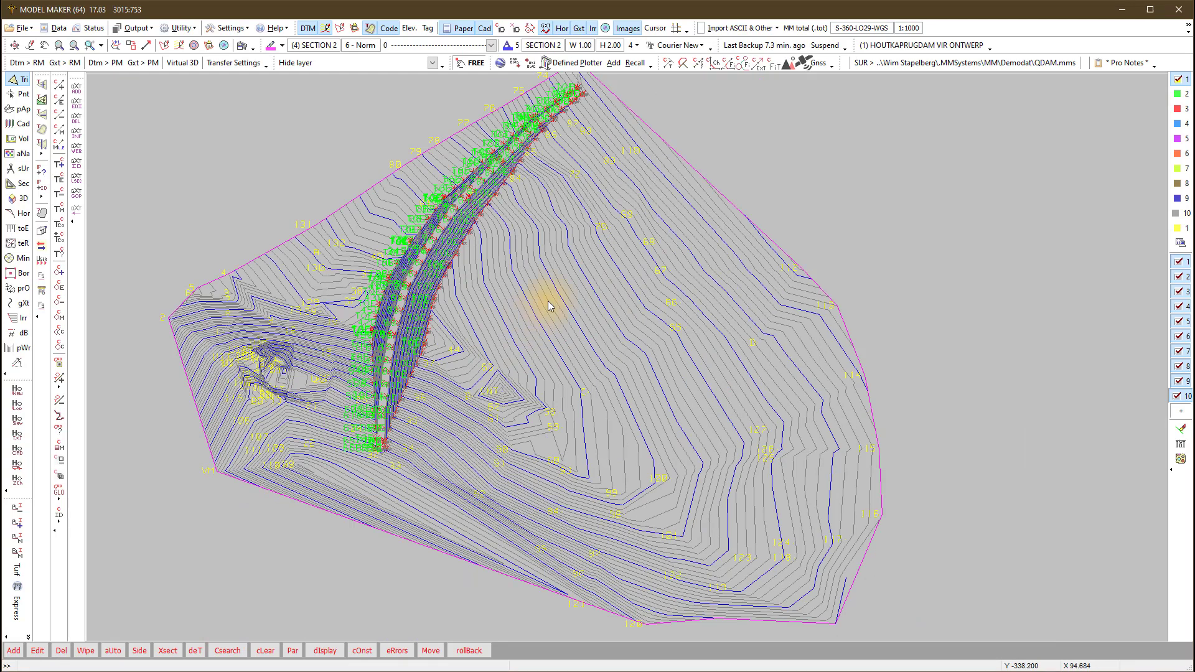
Turn off the display of project 2 so that only the merged project 1 surface is shown
{"action": "middle_click_drag", "start_coordinate": [558, 300], "coordinate": [488, 390]}
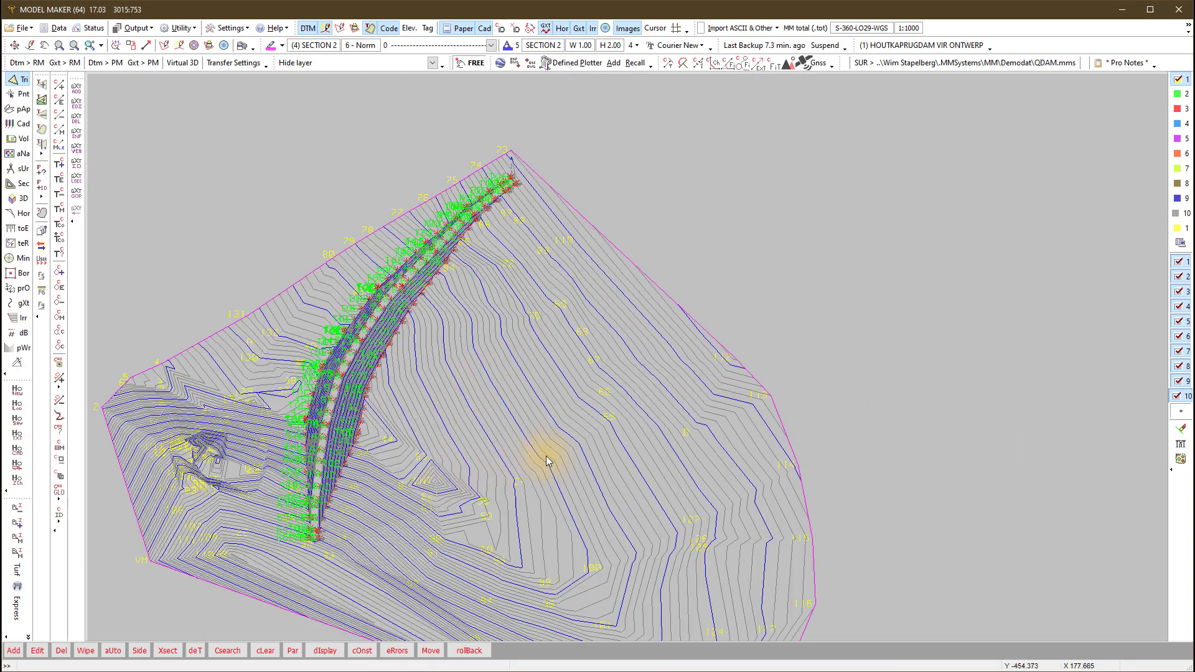
{"action": "left_click", "coordinate": [1180, 276]}
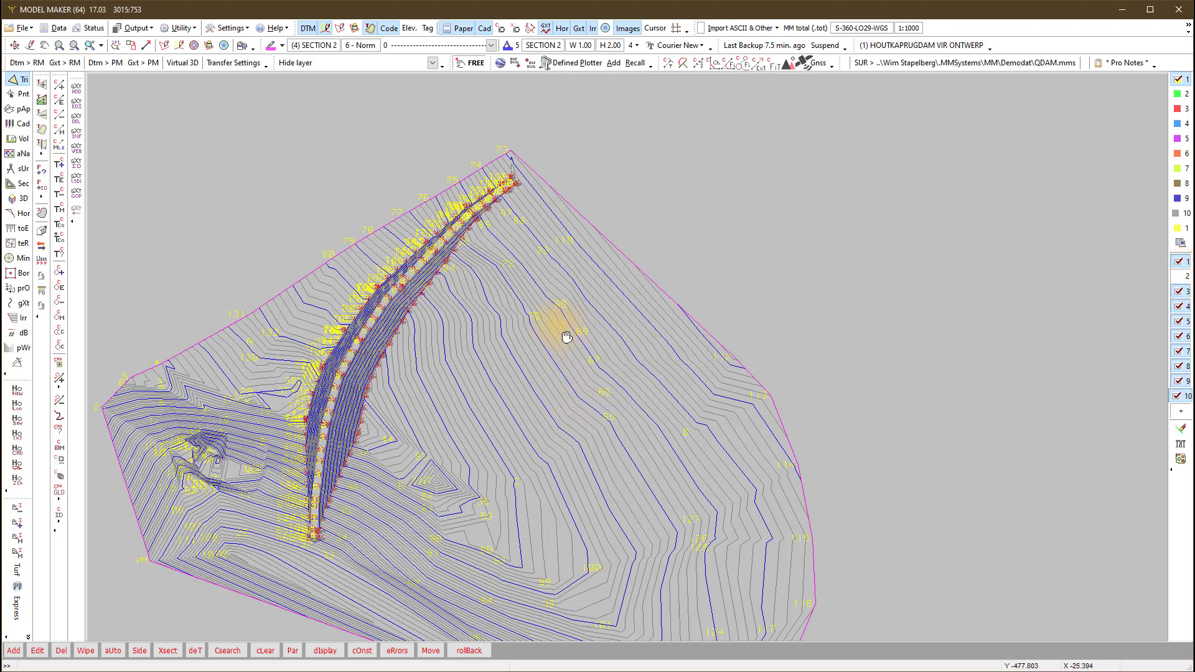
{"action": "middle_click_drag", "start_coordinate": [567, 337], "coordinate": [561, 324]}
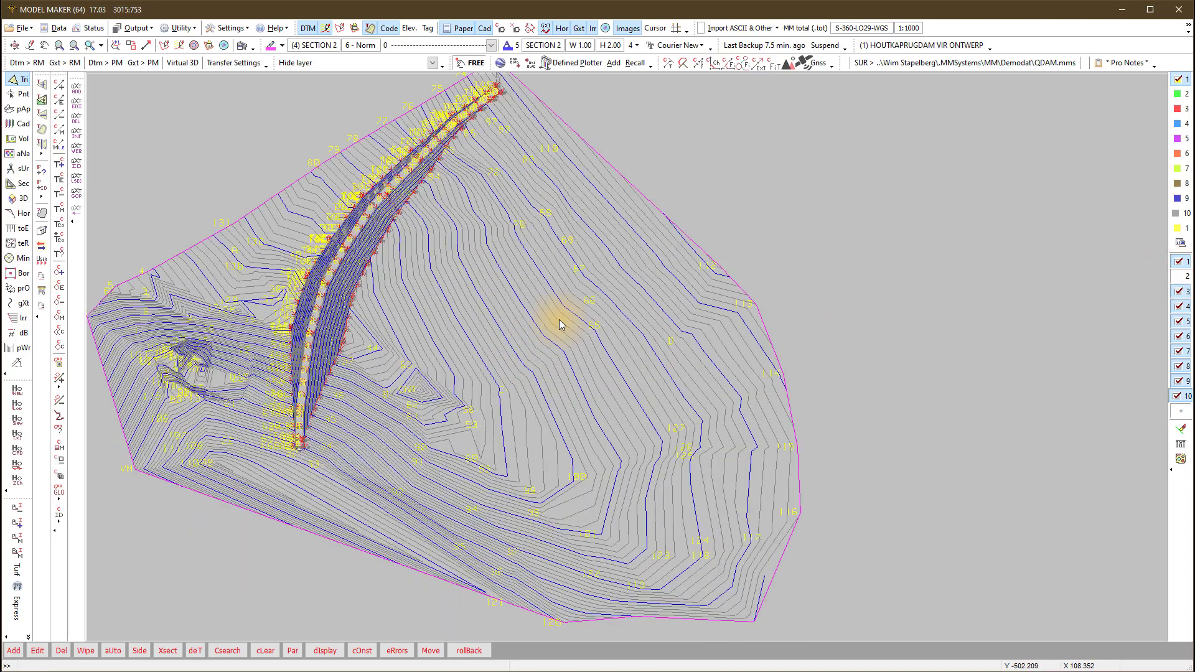
Examine the merged dam wall and ground surface in a rotated Virtual 3D view, and close the view
{"action": "left_click", "coordinate": [21, 199]}
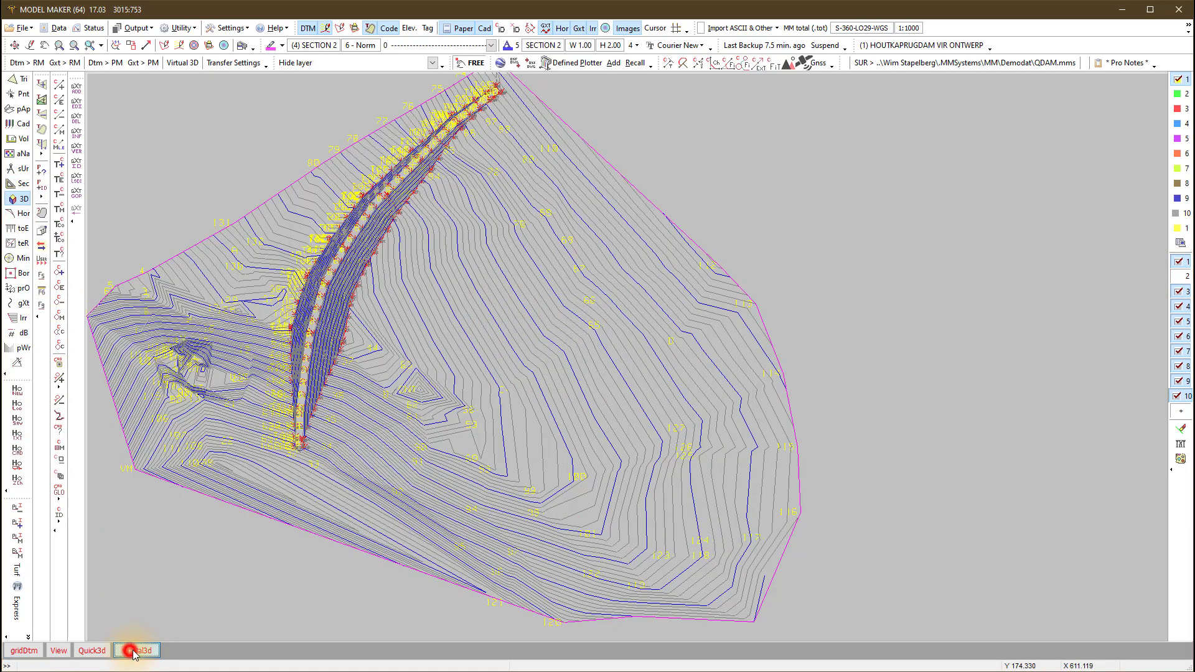
{"action": "left_click", "coordinate": [134, 651]}
{"action": "left_click", "coordinate": [599, 477]}
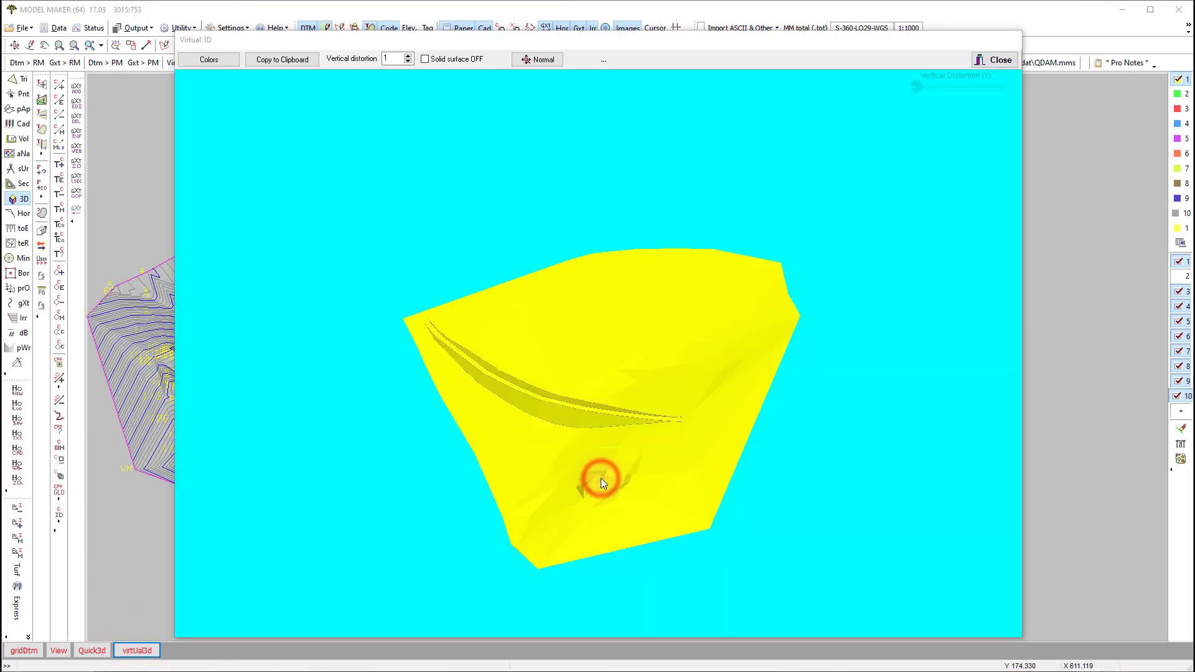
{"action": "left_click_drag", "start_coordinate": [572, 472], "coordinate": [492, 436]}
{"action": "left_click", "coordinate": [994, 59]}
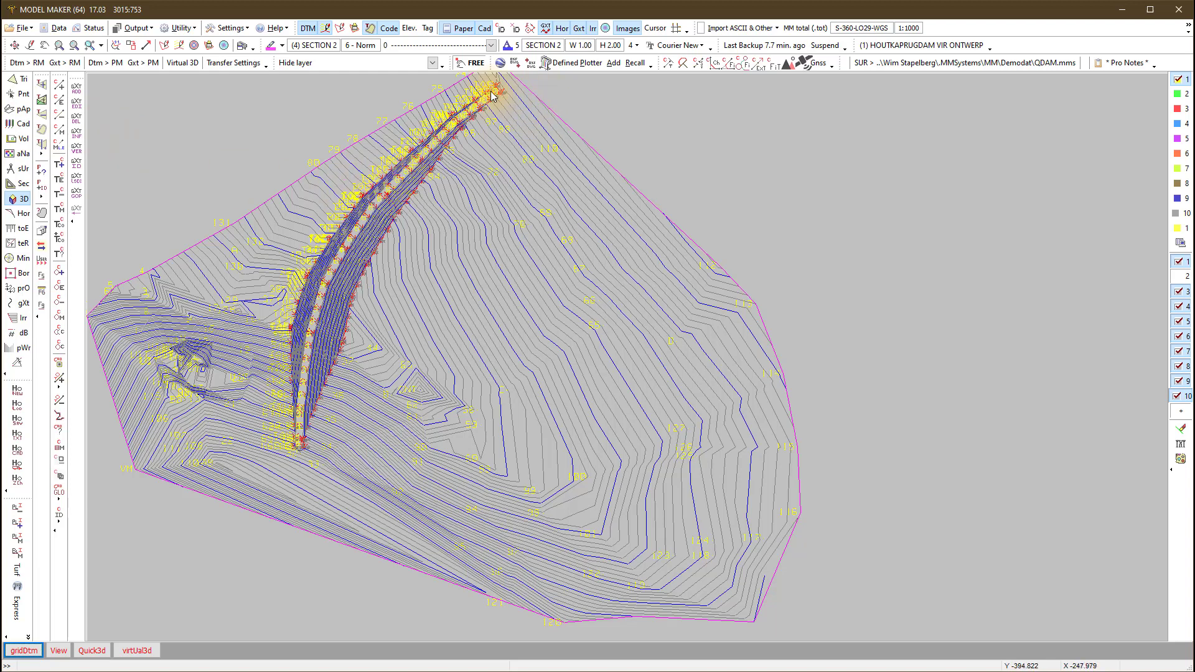
In the cut and fill volume settings, assign project 2 as the ground triangles and project 1 as the design triangles
{"action": "left_click", "coordinate": [11, 246]}
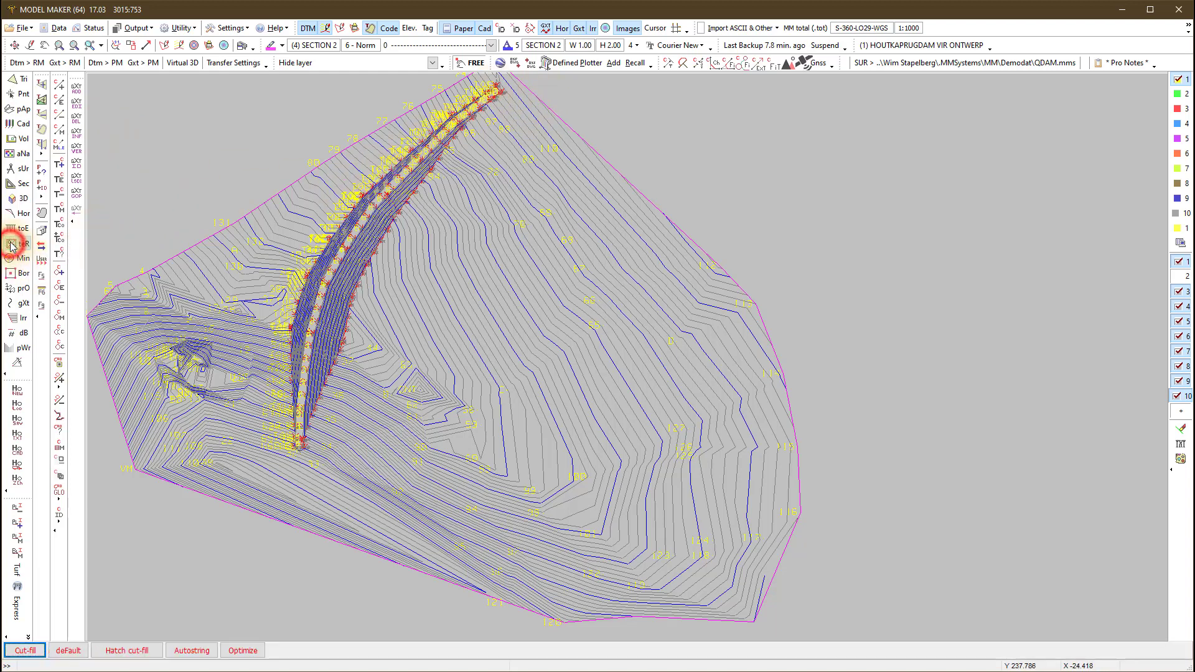
{"action": "left_click", "coordinate": [24, 650]}
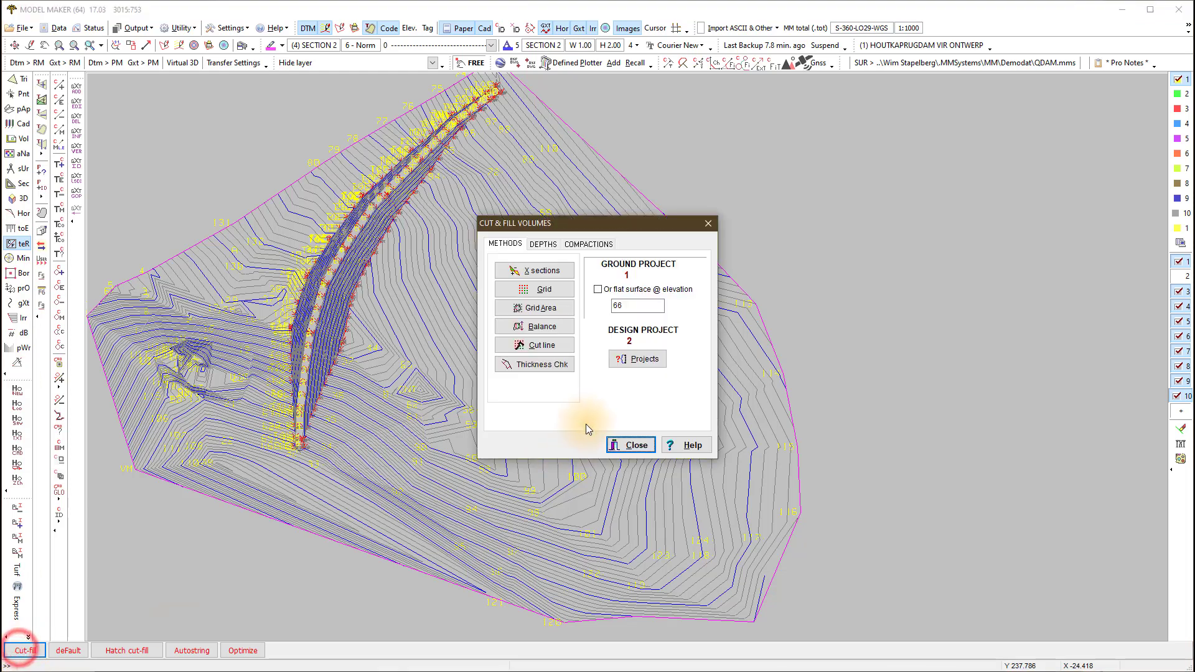
{"action": "left_click", "coordinate": [656, 361]}
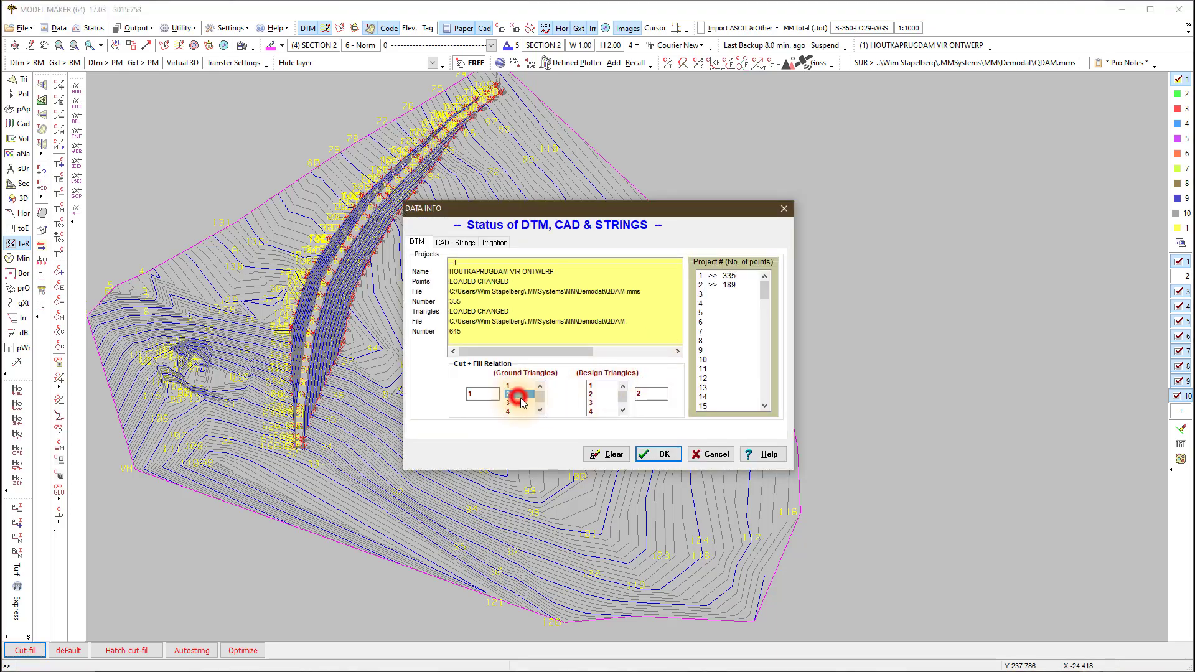
{"action": "left_click", "coordinate": [520, 395]}
{"action": "left_click", "coordinate": [593, 386]}
{"action": "left_click", "coordinate": [661, 457]}
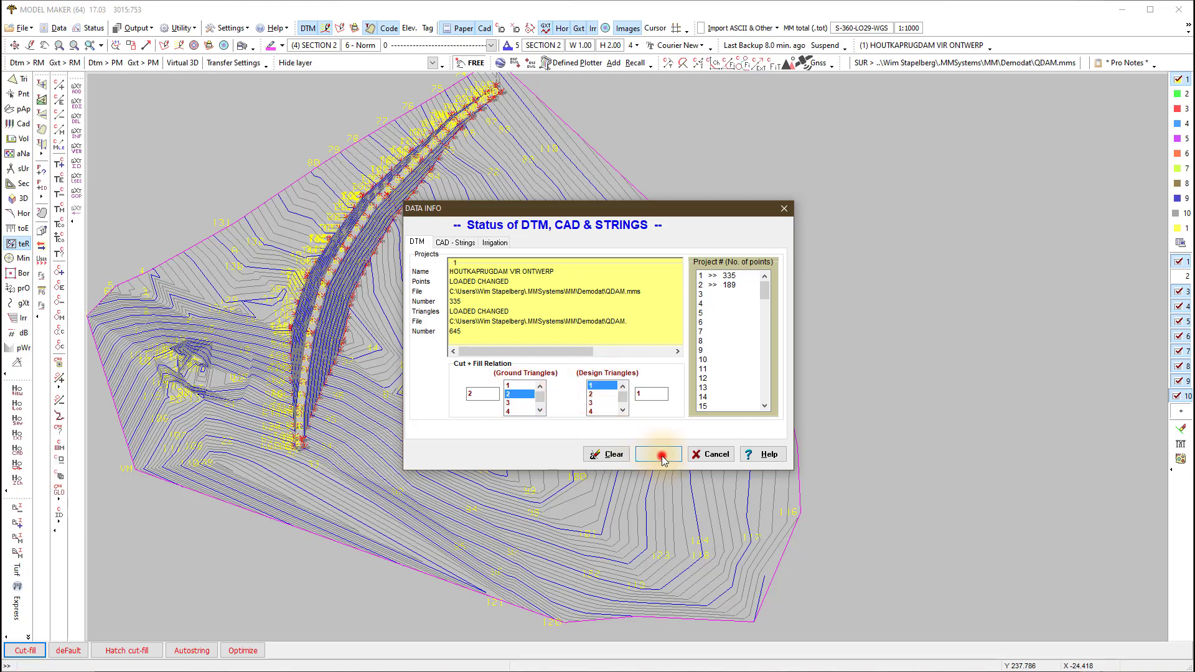
Set up a Grid Area volume calculation against a flat surface at elevation 211, with a grid interval of 1
{"action": "left_click", "coordinate": [598, 289]}
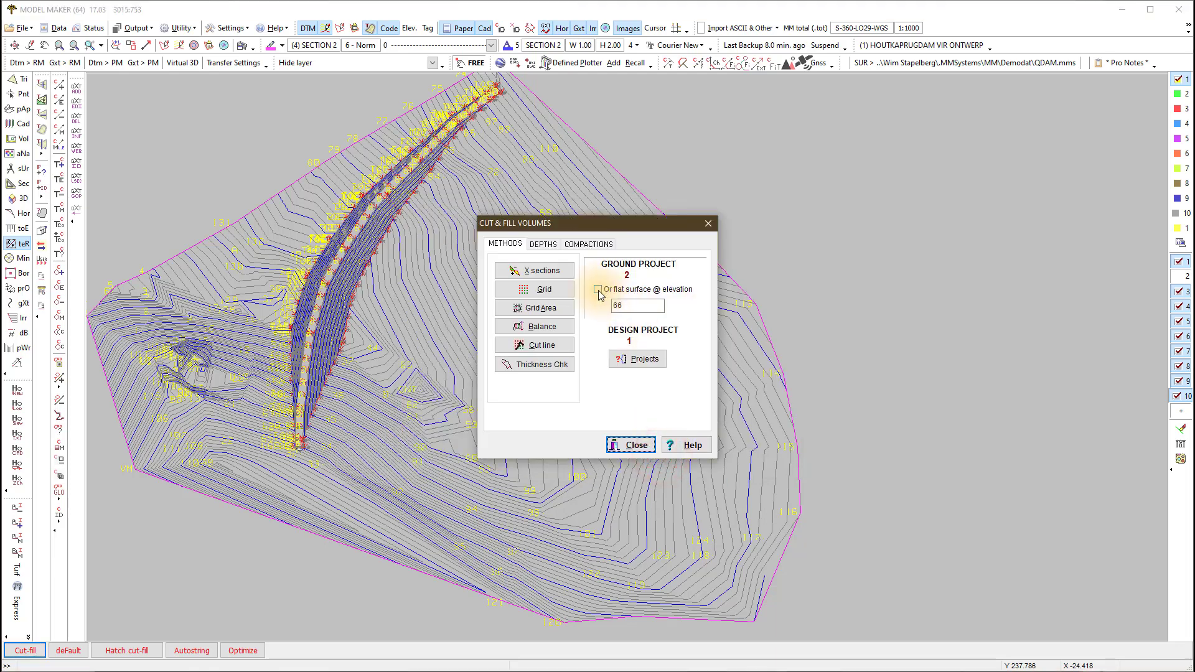
{"action": "double_click", "coordinate": [636, 306]}
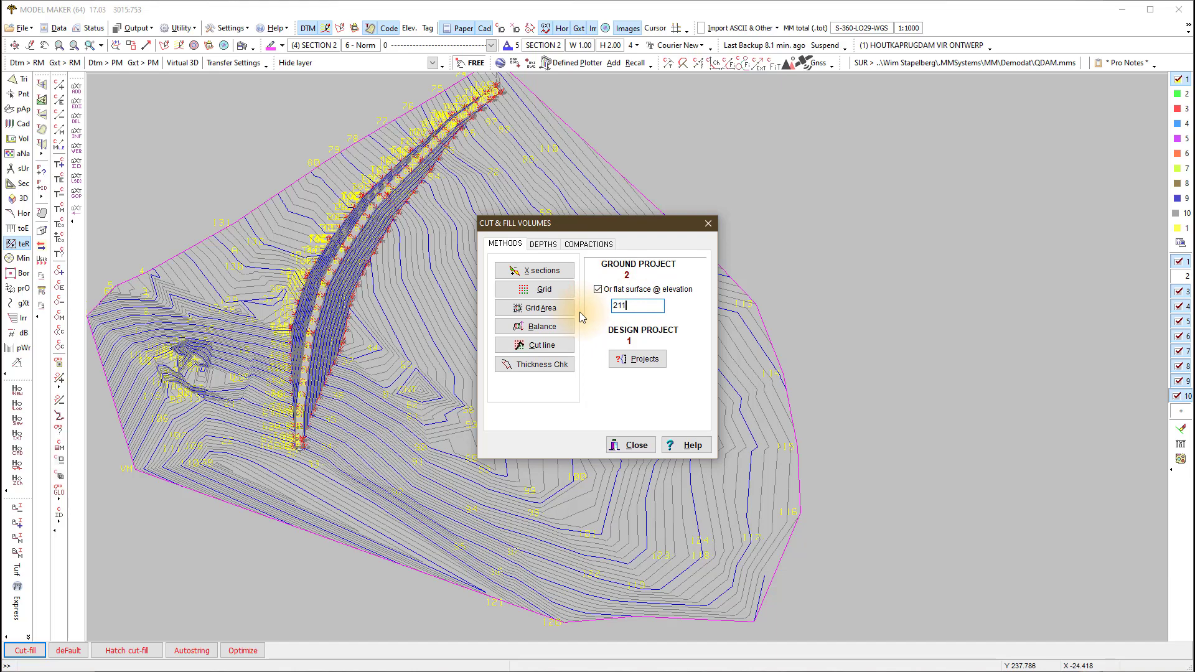
{"action": "left_click", "coordinate": [537, 308]}
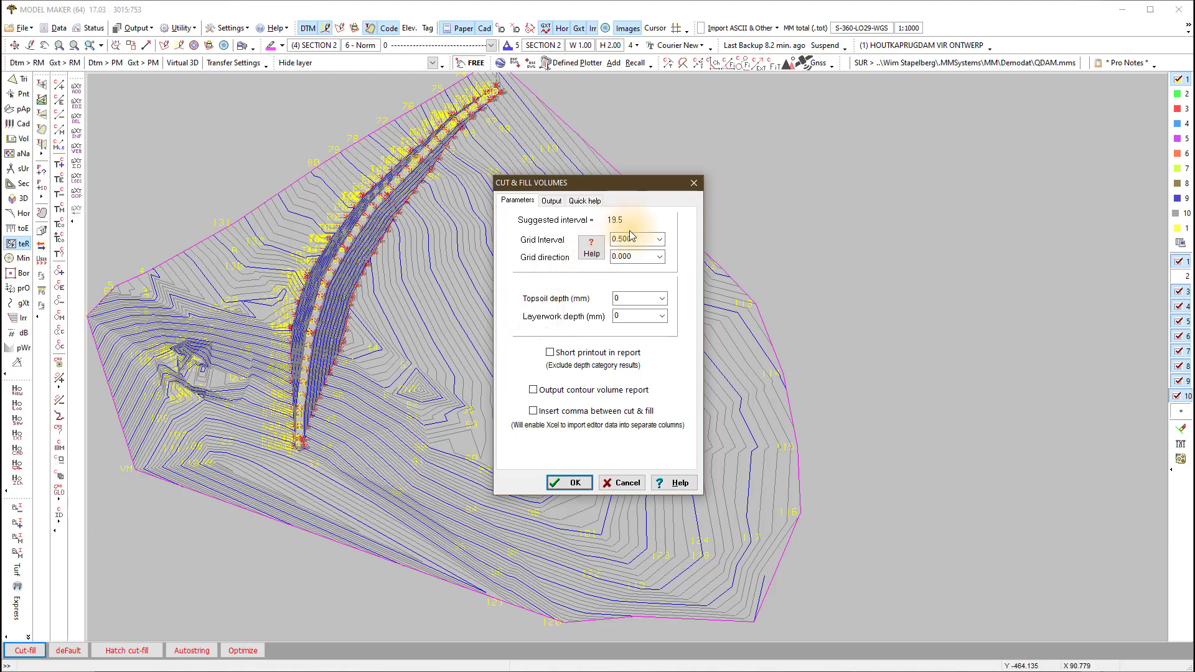
{"action": "double_click", "coordinate": [638, 239]}
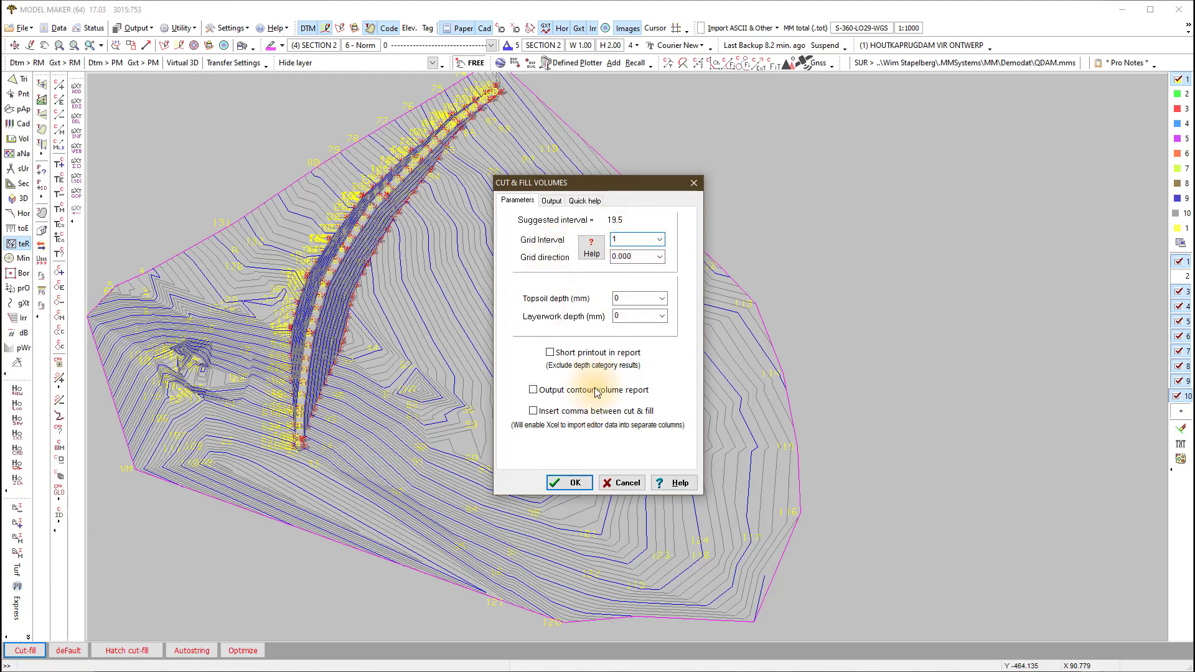
{"action": "left_click", "coordinate": [570, 483]}
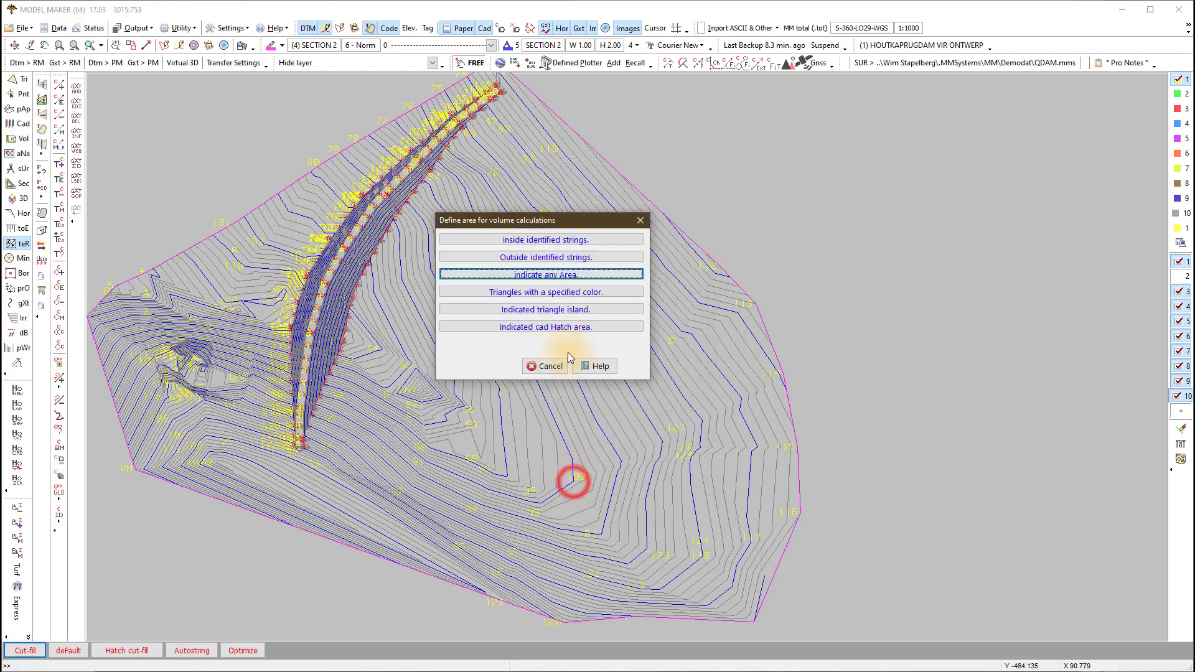
Begin an irregular volume area and trace its boundary along the dam wall's crest, from the upper end past the lower end
{"action": "left_click", "coordinate": [532, 275]}
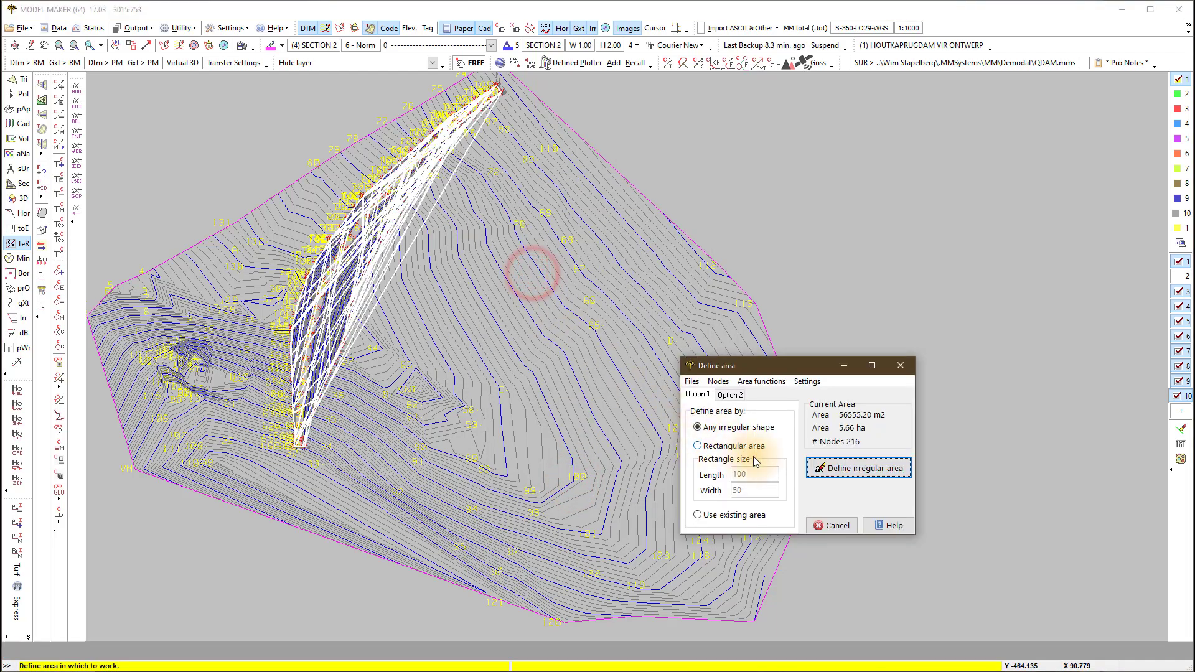
{"action": "left_click", "coordinate": [825, 467]}
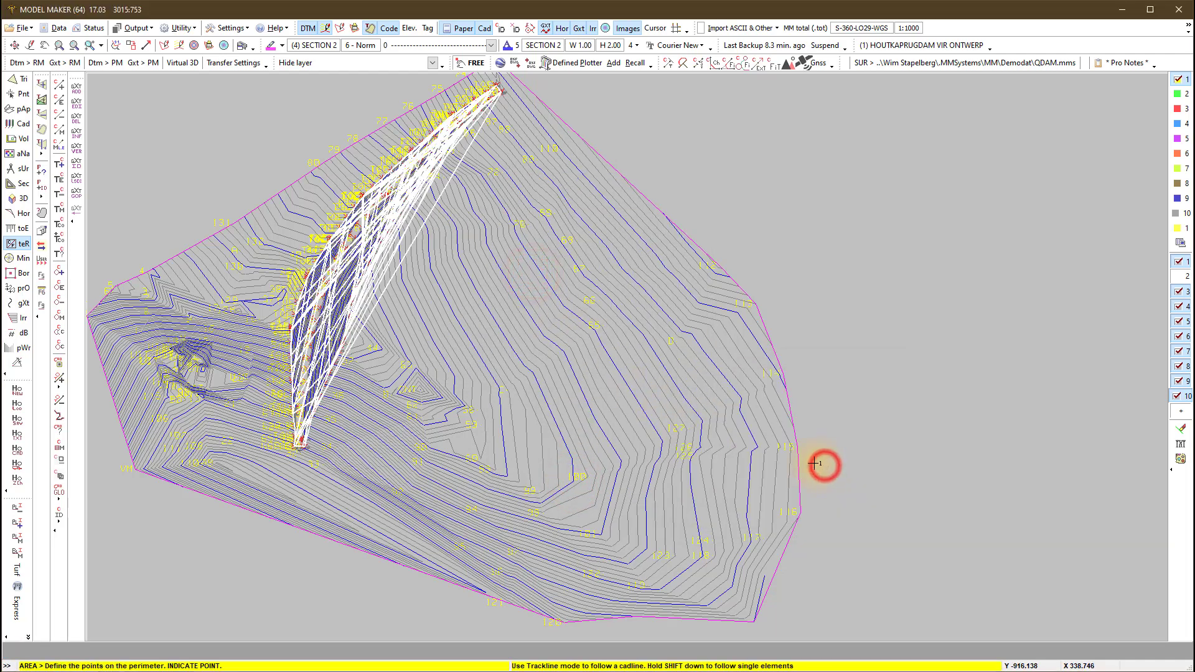
{"action": "left_click", "coordinate": [29, 46]}
{"action": "left_click_drag", "start_coordinate": [507, 83], "coordinate": [468, 114]}
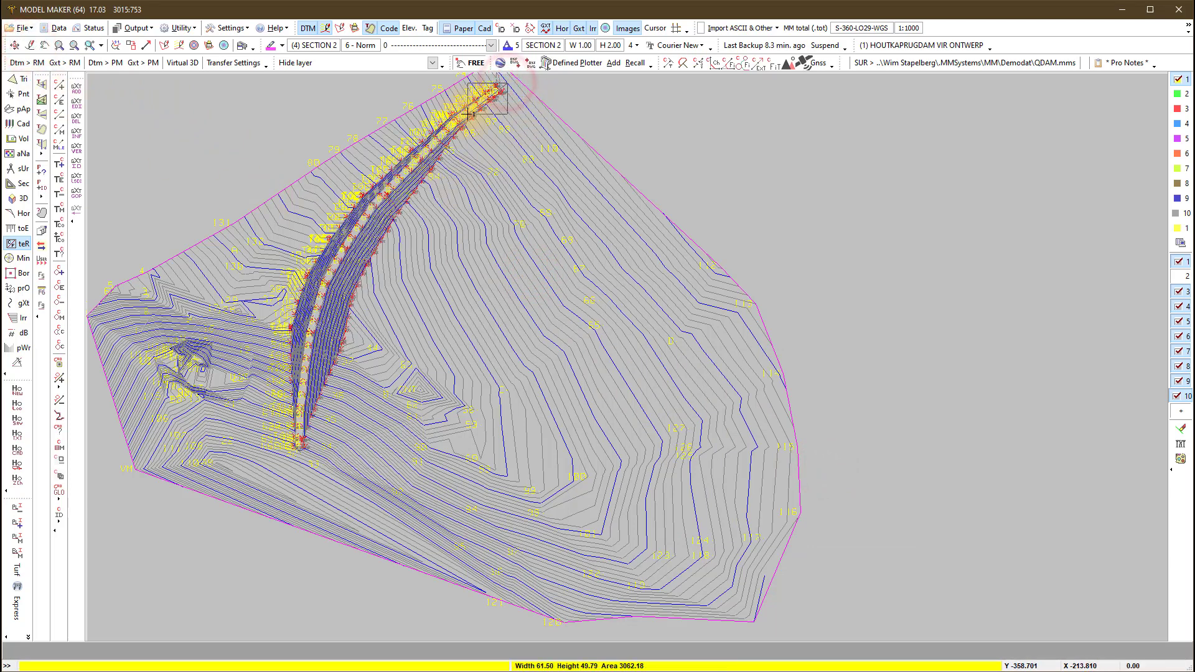
{"action": "left_click", "coordinate": [419, 151]}
{"action": "left_click", "coordinate": [383, 192]}
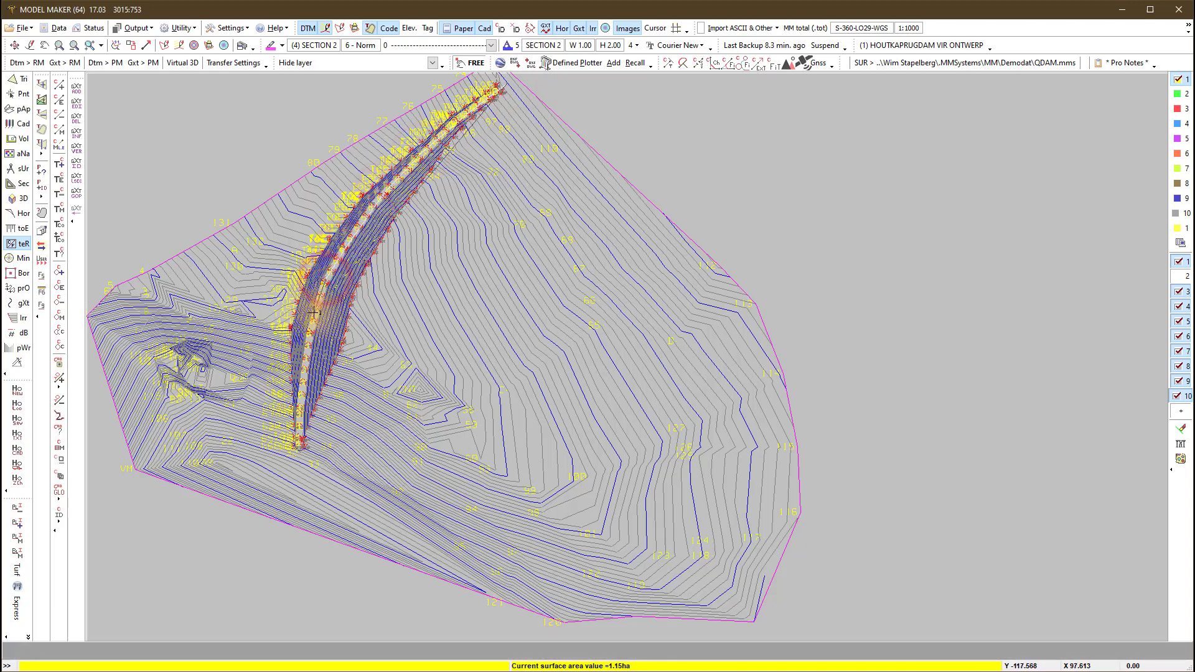
{"action": "left_click", "coordinate": [301, 363]}
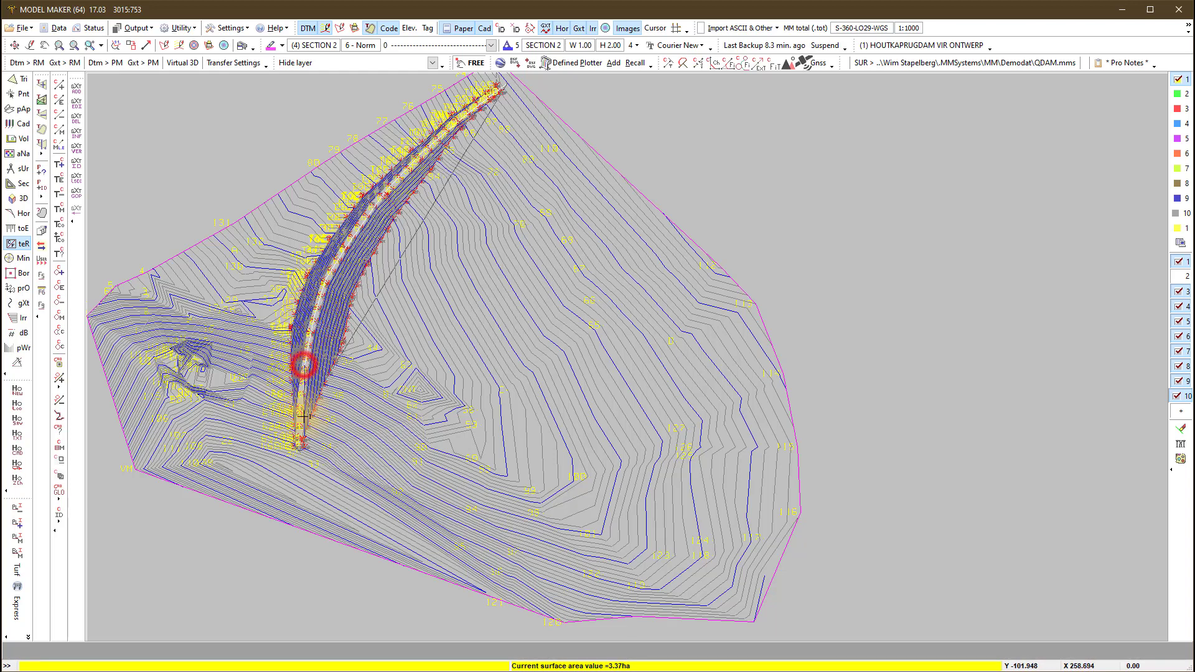
{"action": "left_click", "coordinate": [297, 457]}
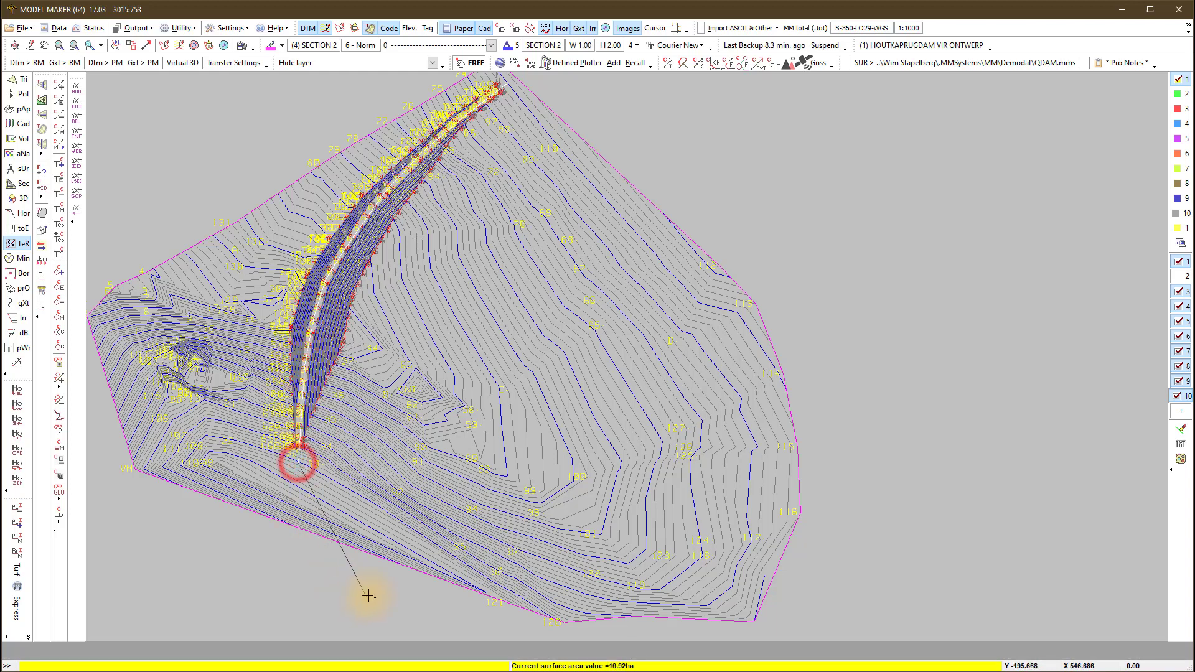
Complete the boundary around the outside of the reservoir basin, enclosing about 58 ha, and accept the area to calculate the volumes
{"action": "left_click", "coordinate": [395, 574]}
{"action": "left_click", "coordinate": [529, 620]}
{"action": "left_click", "coordinate": [614, 634]}
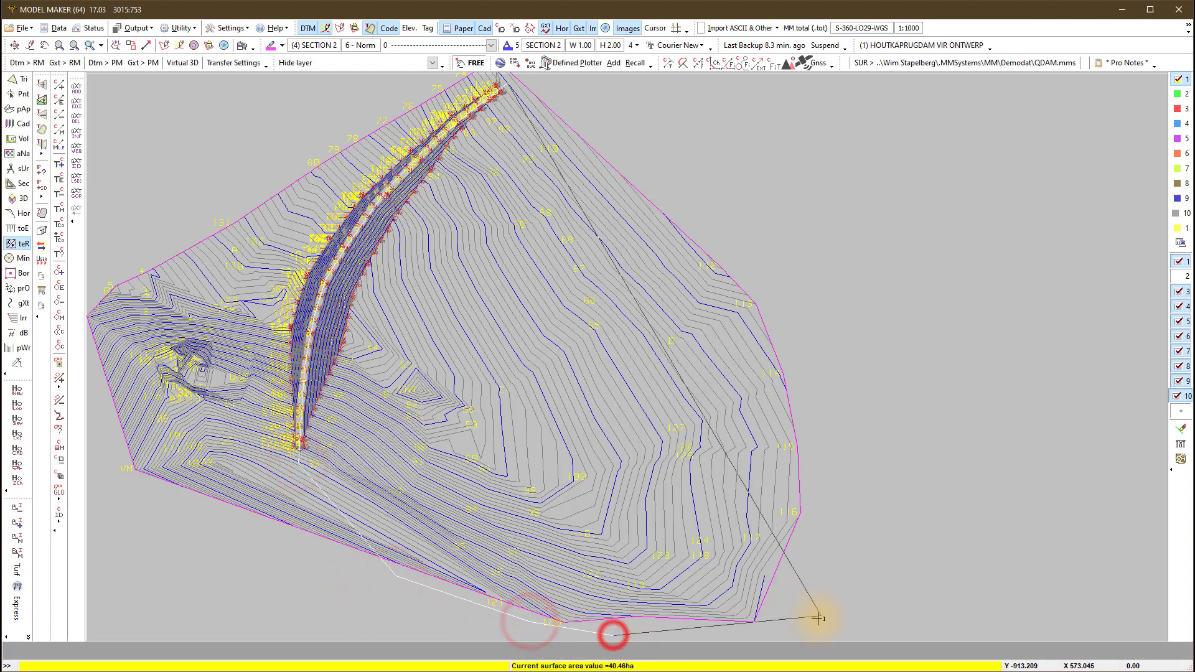
{"action": "left_click", "coordinate": [796, 628]}
{"action": "left_click", "coordinate": [853, 577]}
{"action": "left_click", "coordinate": [894, 368]}
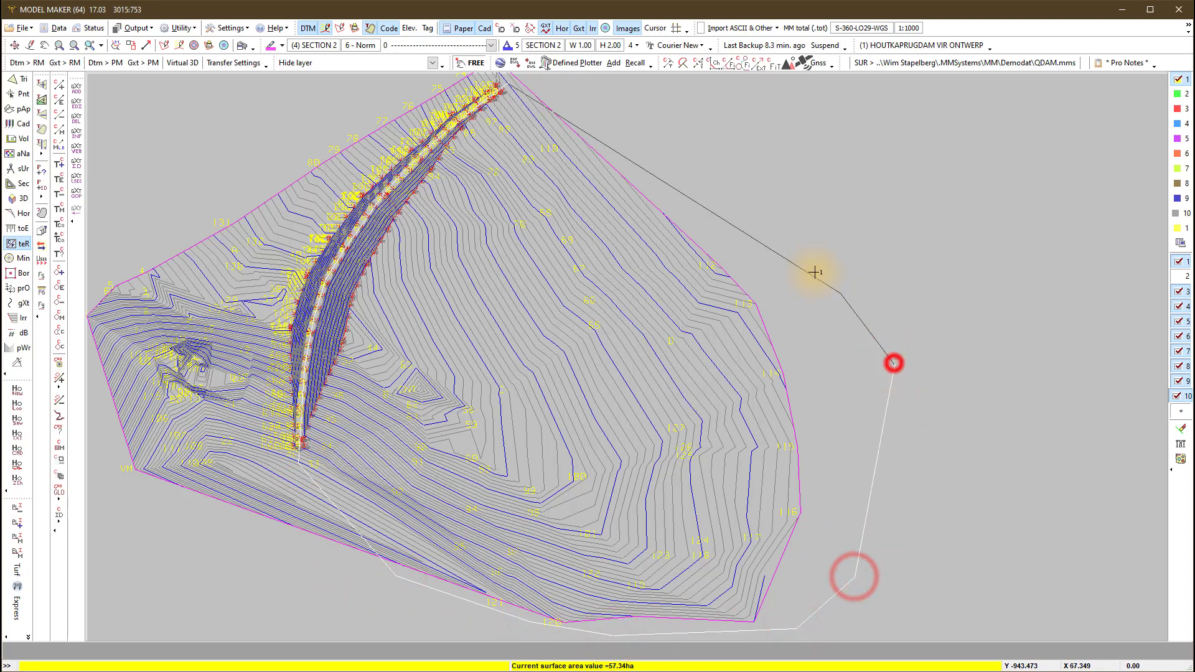
{"action": "left_click", "coordinate": [752, 228]}
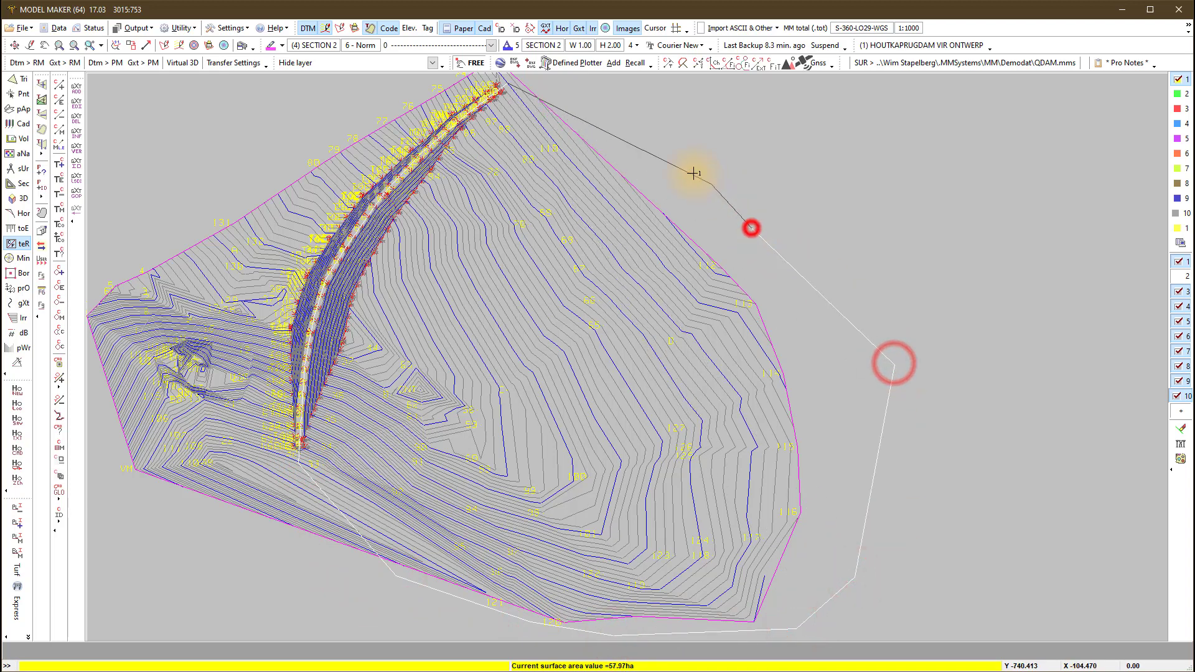
{"action": "left_click", "coordinate": [544, 79]}
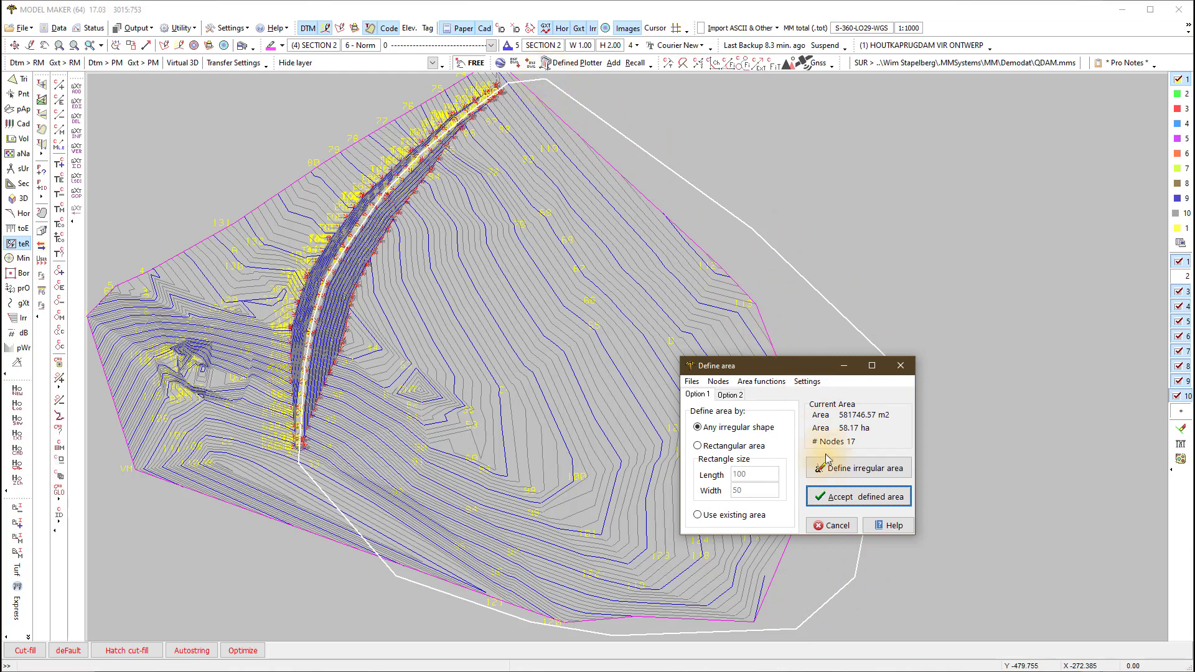
{"action": "left_click", "coordinate": [826, 497]}
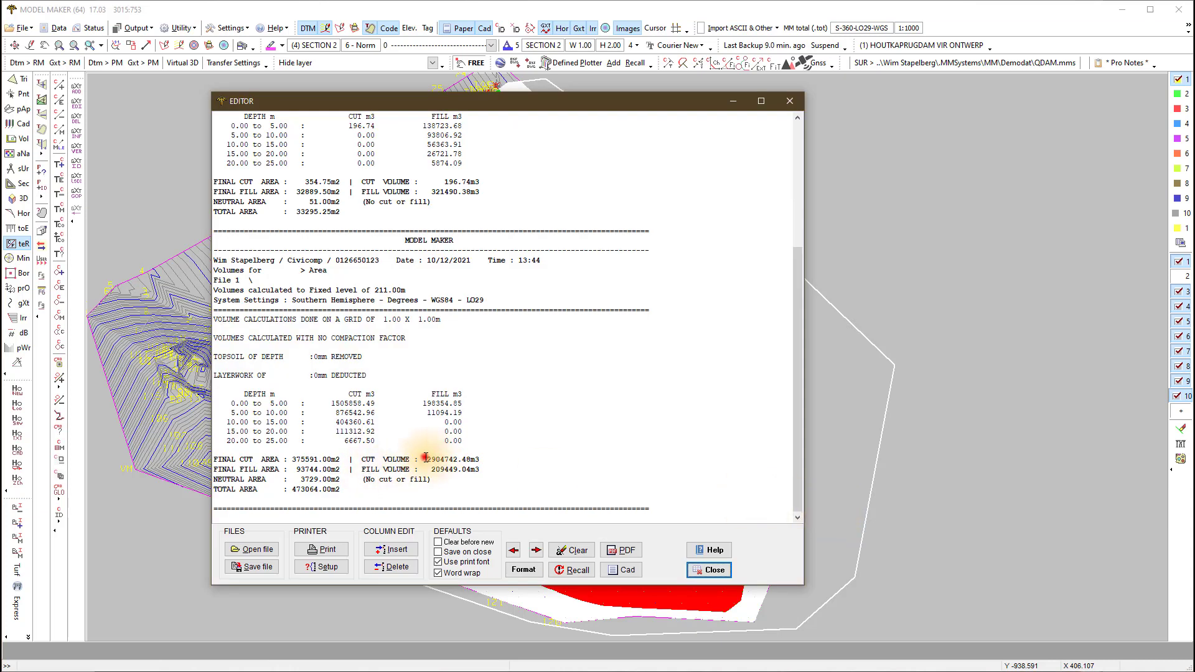
Highlight the final cut volume in the 13:44 report, close the editor and cancel further area selection
{"action": "left_click_drag", "start_coordinate": [445, 455], "coordinate": [486, 462]}
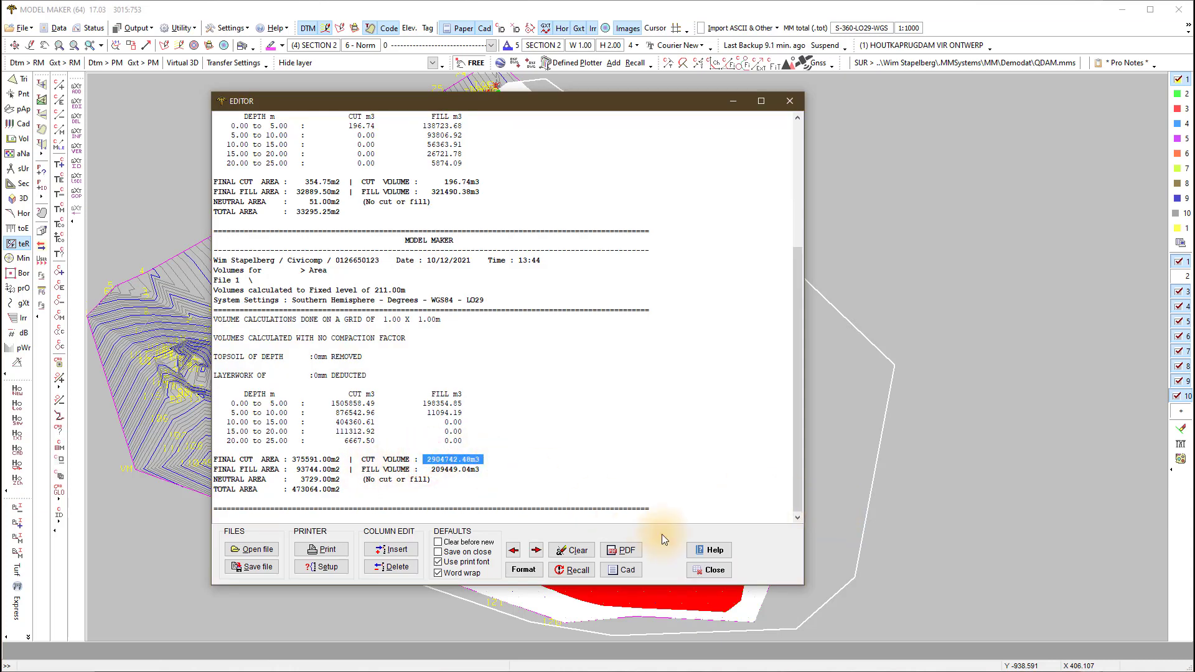
{"action": "left_click", "coordinate": [711, 569]}
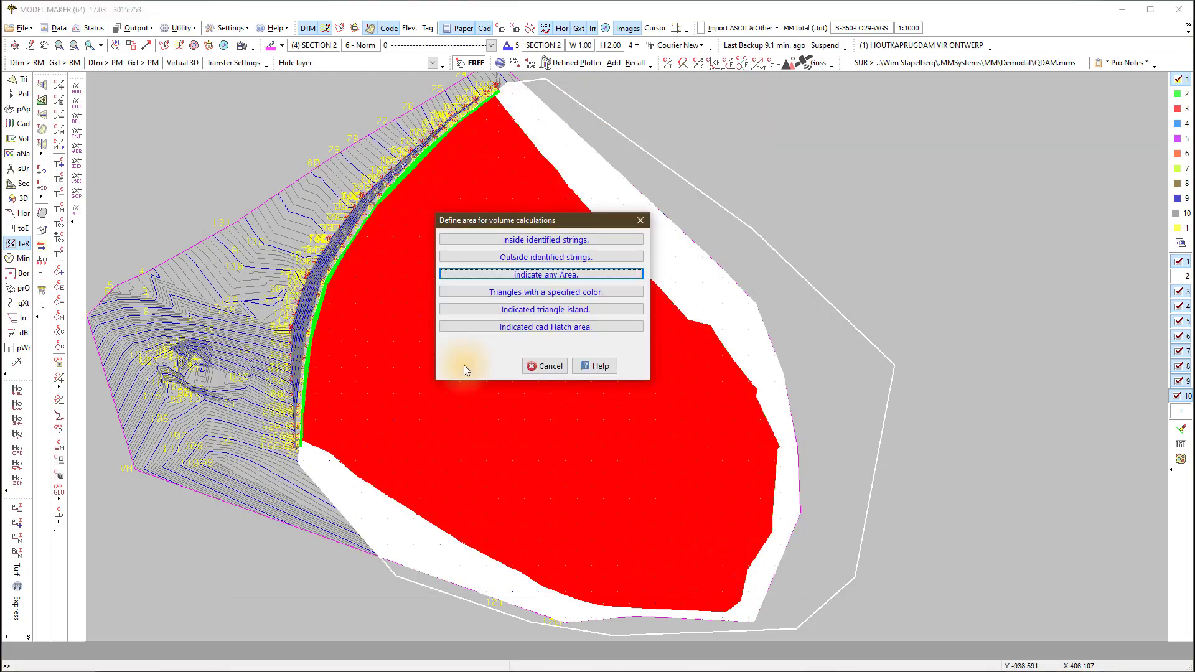
{"action": "left_click", "coordinate": [545, 367]}
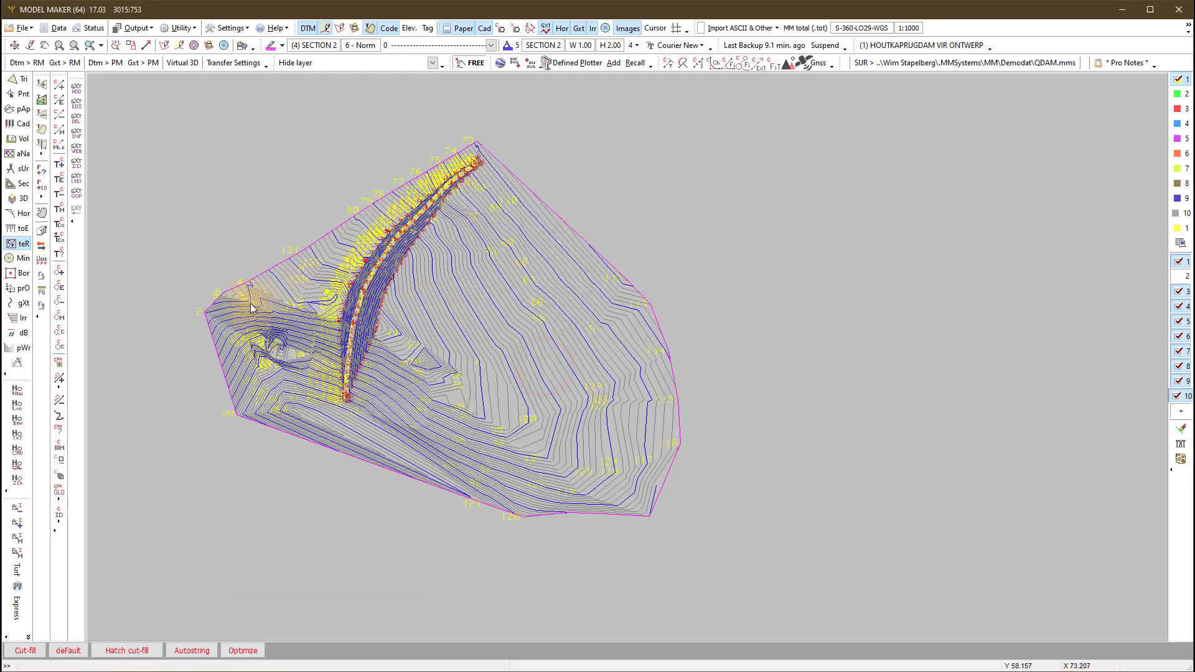
Add a two-point general string named top at elevation 211 on layer CAD, crossing the dam wall roughly at right angles near its middle
{"action": "left_click", "coordinate": [19, 303]}
{"action": "left_click", "coordinate": [13, 650]}
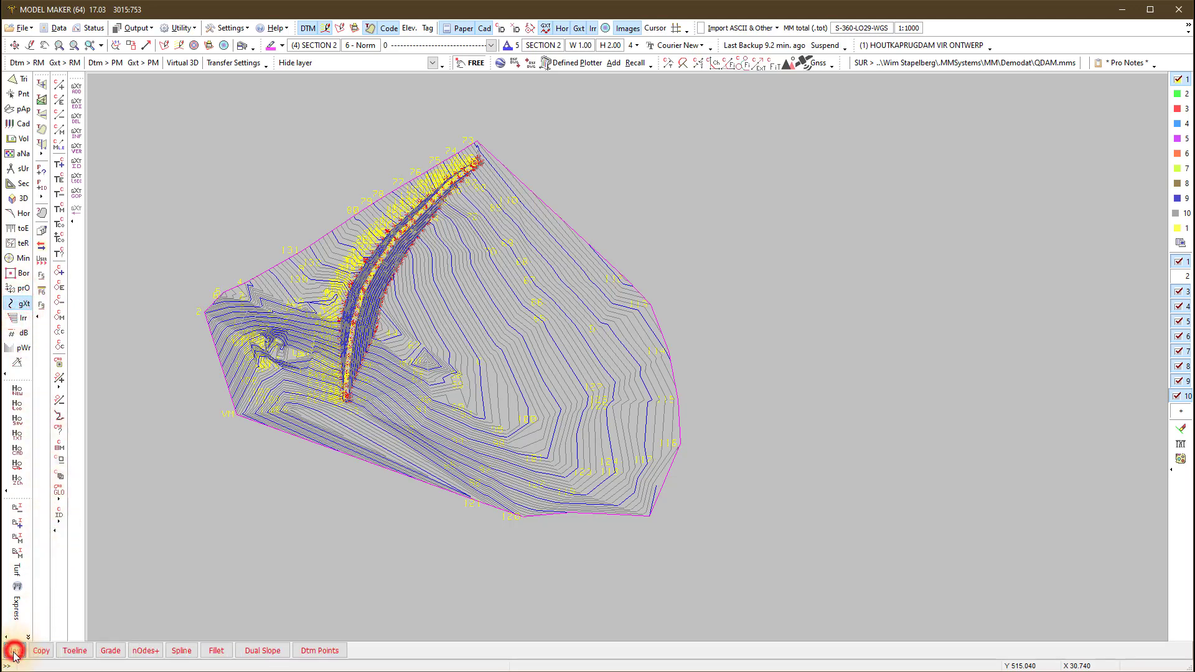
{"action": "left_click", "coordinate": [14, 650]}
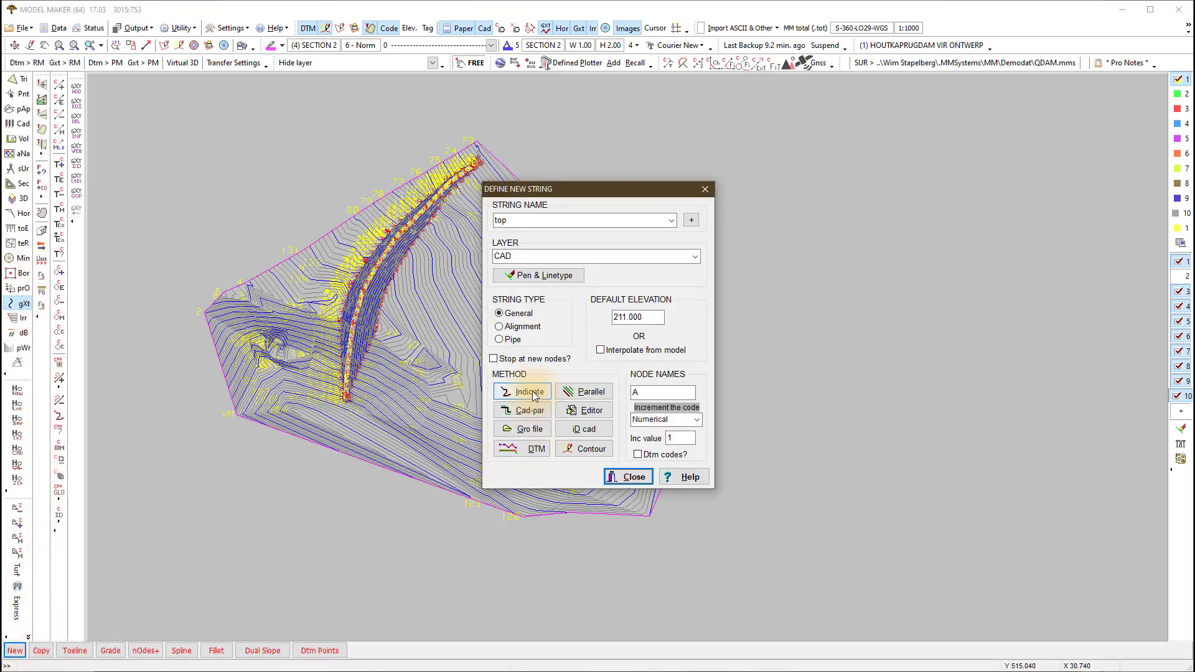
{"action": "left_click", "coordinate": [532, 391]}
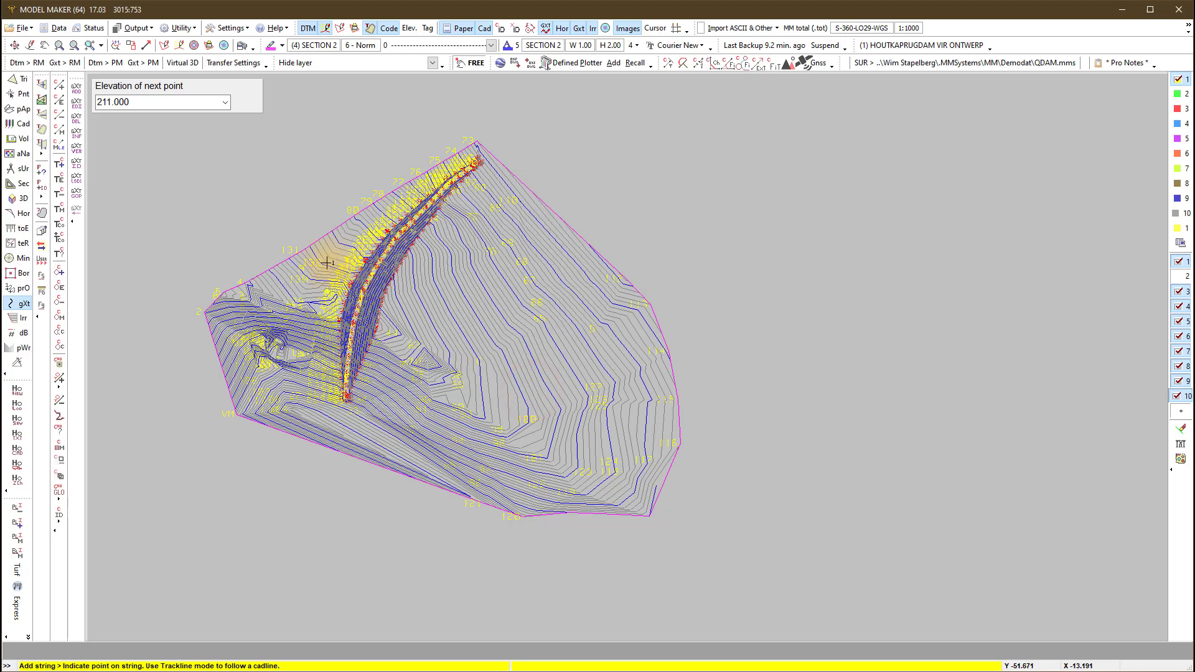
{"action": "left_click", "coordinate": [305, 269]}
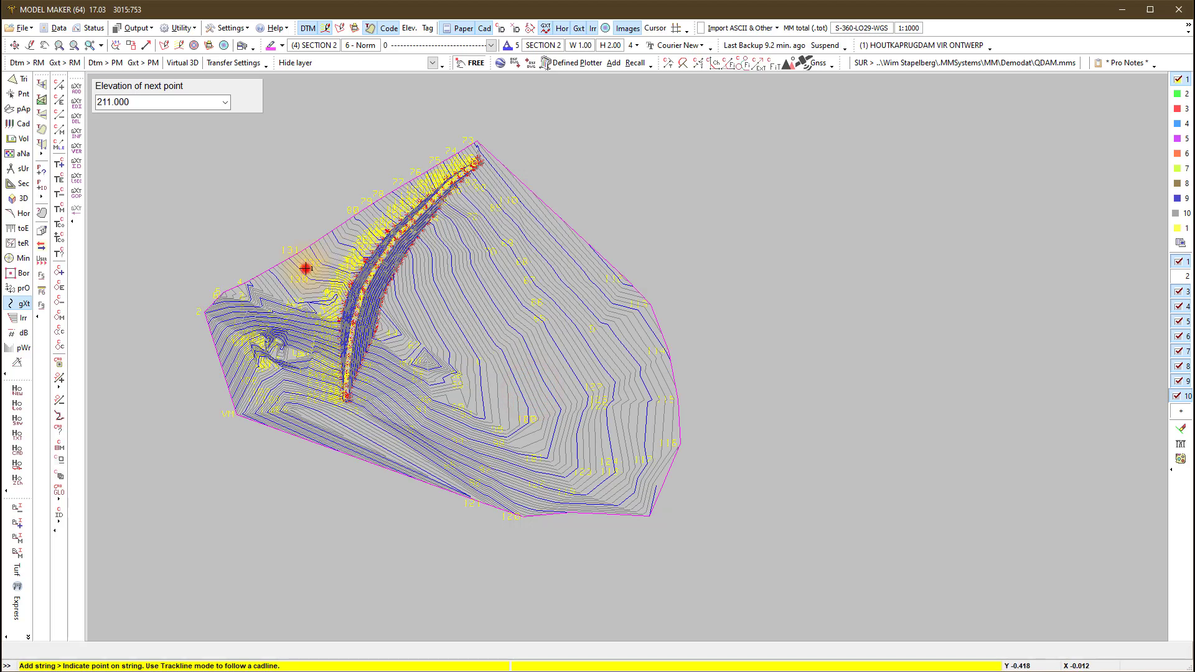
{"action": "left_click", "coordinate": [438, 318]}
{"action": "right_click", "coordinate": [451, 331]}
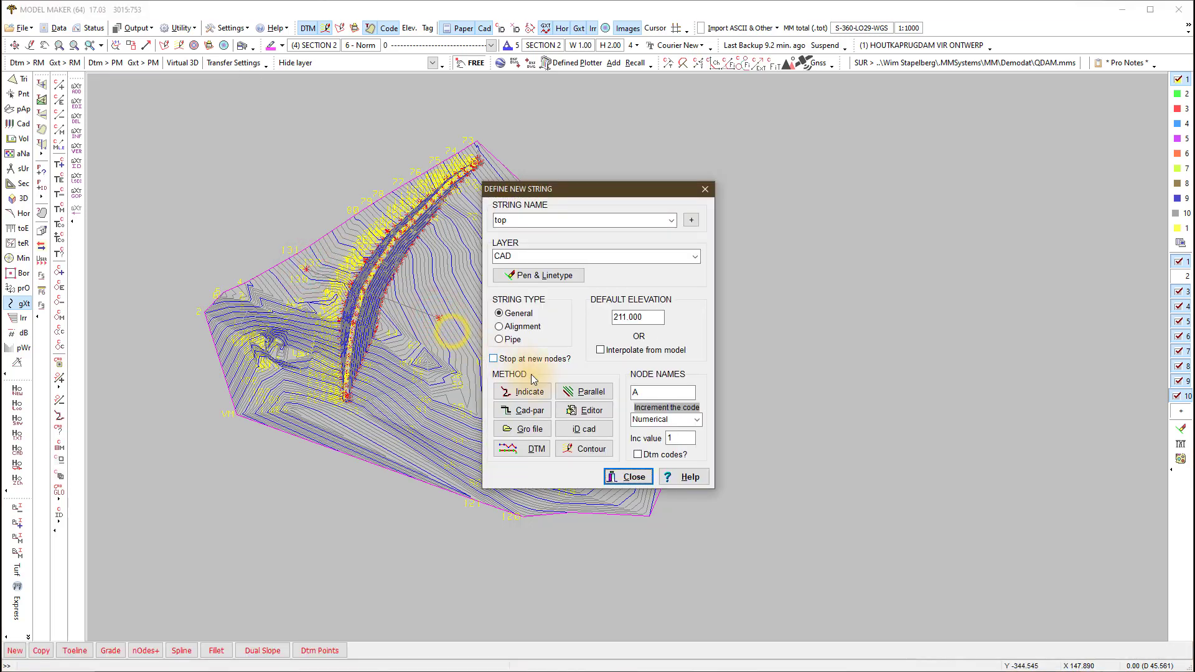
{"action": "left_click", "coordinate": [638, 476]}
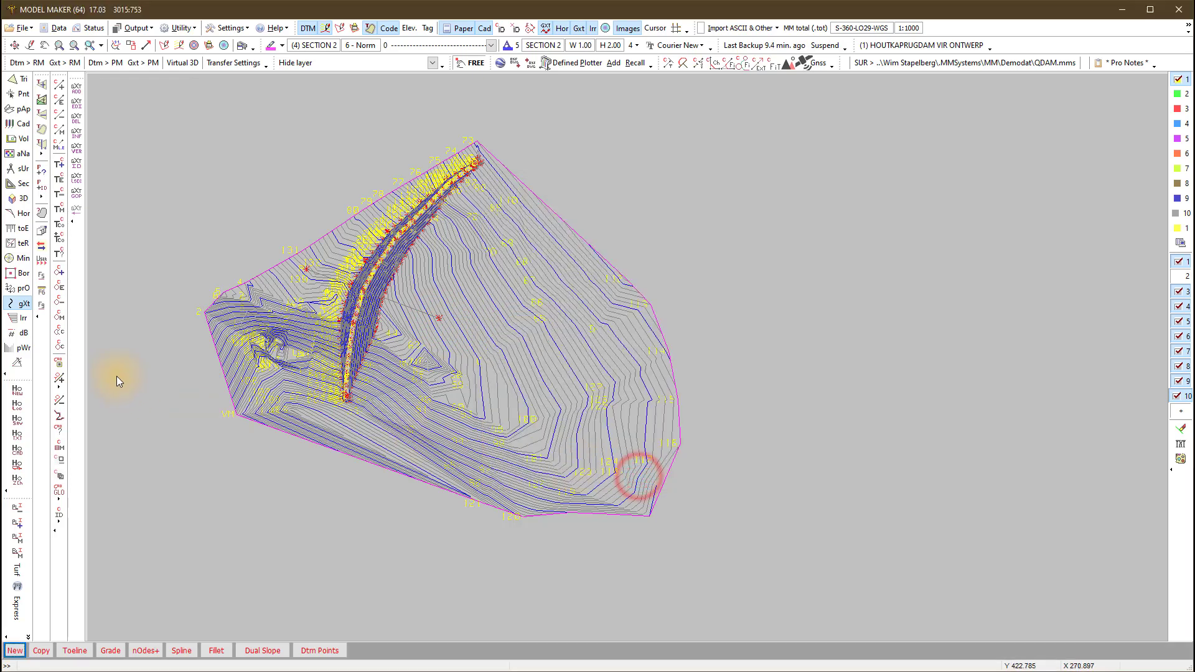
Open the vertical design of the string crossing the dam wall, showing the ground section only, with vertical distortion 5
{"action": "left_click", "coordinate": [76, 148]}
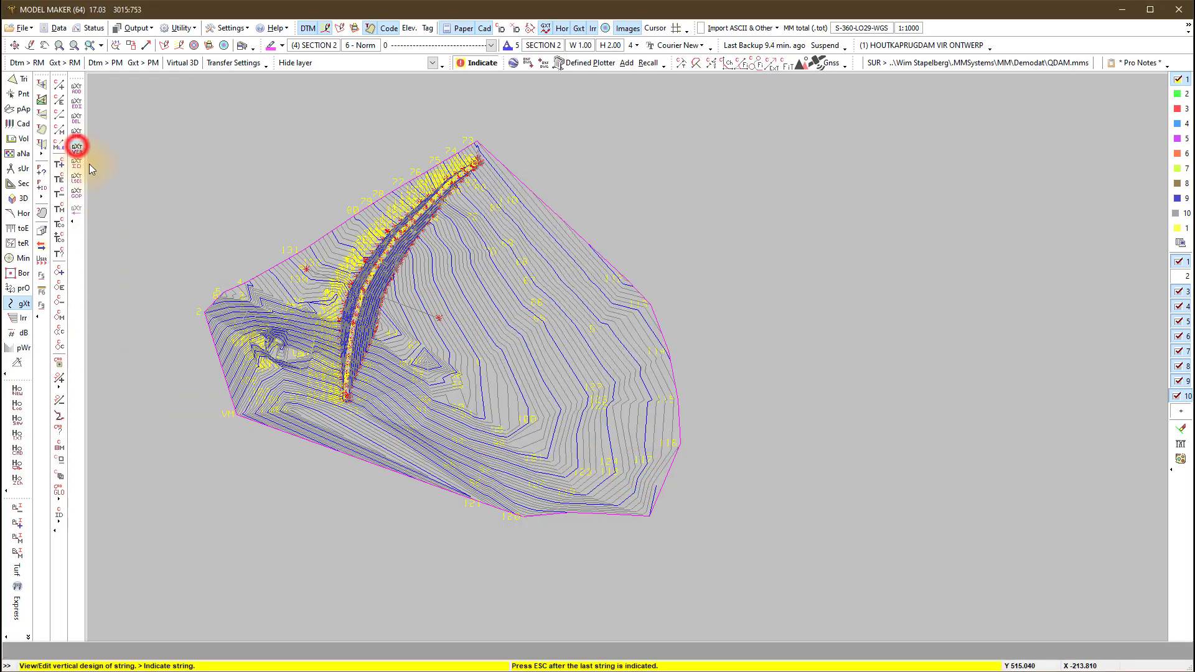
{"action": "left_click", "coordinate": [319, 274]}
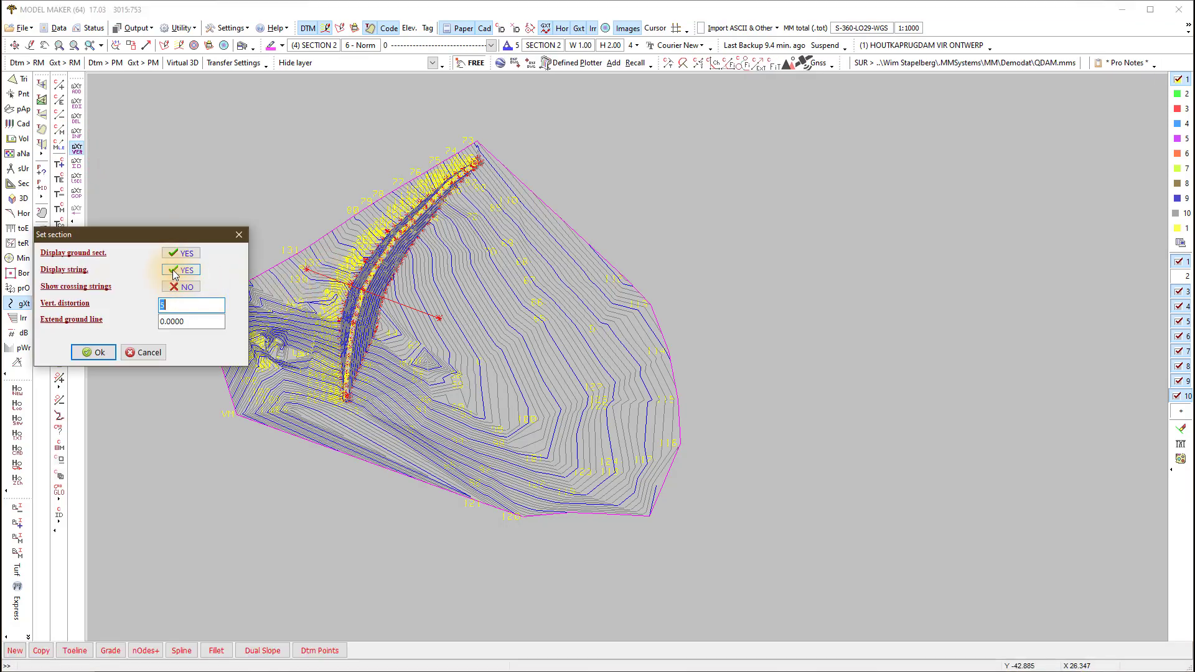
{"action": "left_click", "coordinate": [173, 269]}
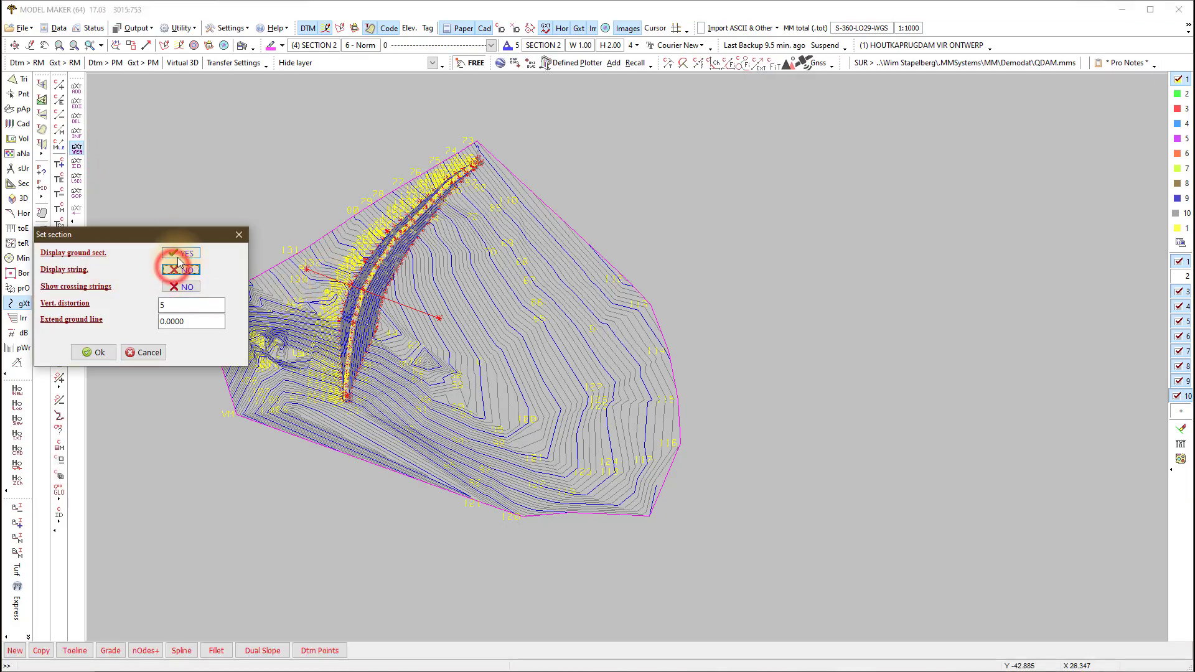
{"action": "left_click", "coordinate": [88, 350]}
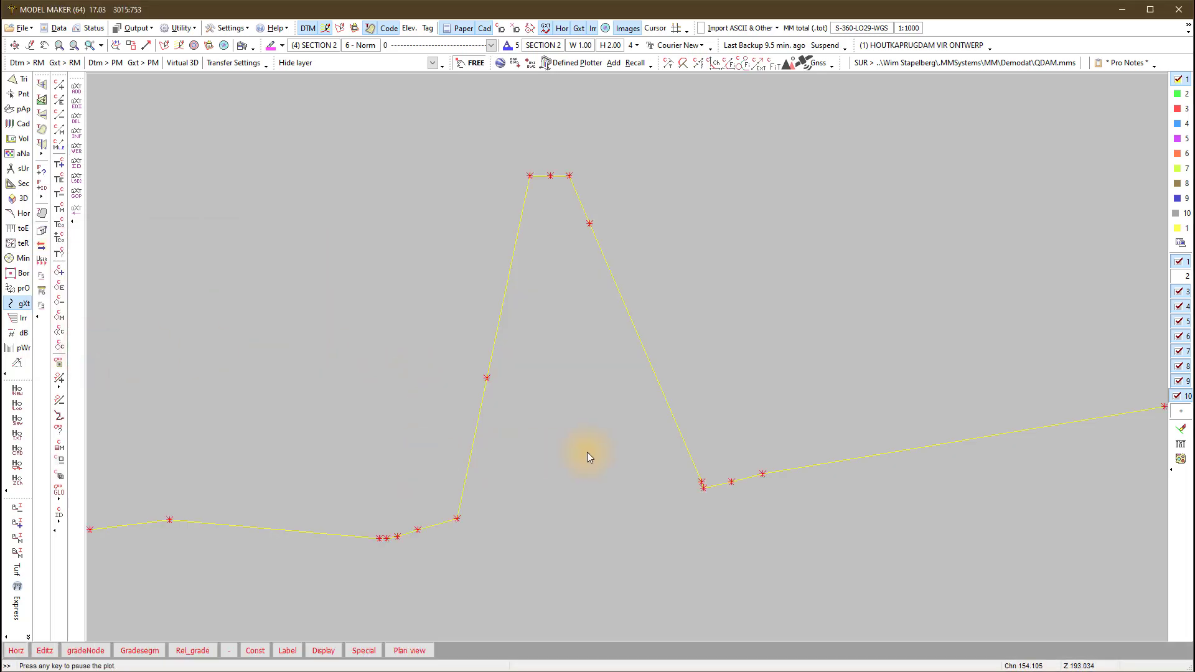
{"action": "scroll", "coordinate": [588, 453], "scroll_direction": "down", "scroll_amount": 3}
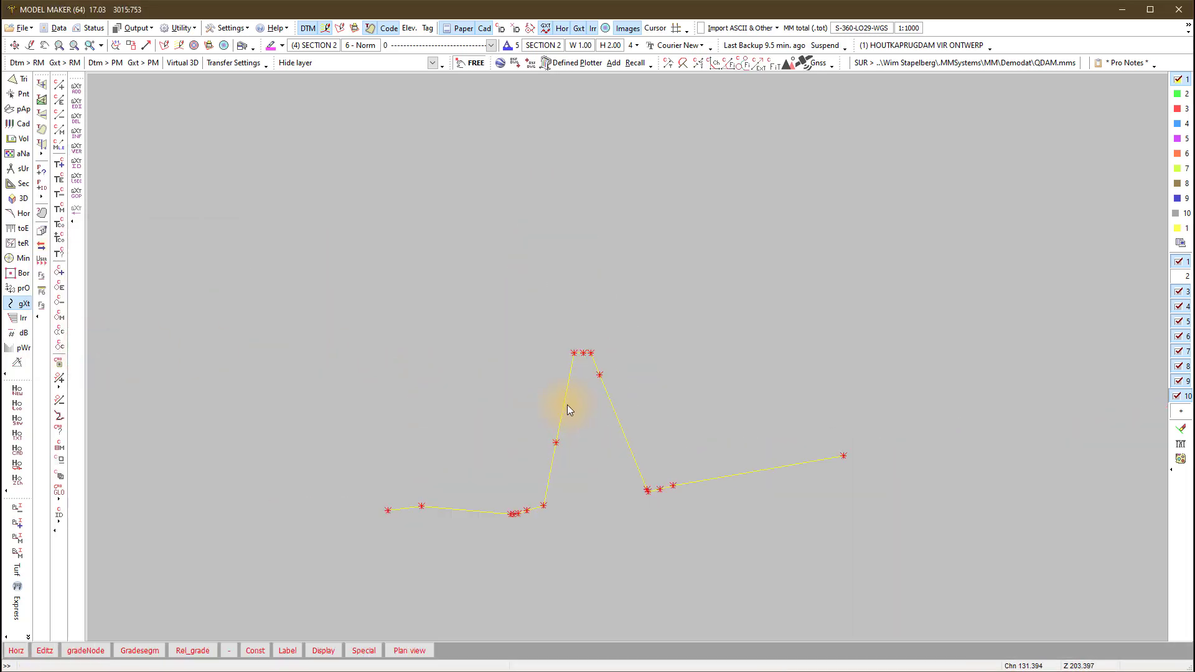
{"action": "scroll", "coordinate": [511, 362], "scroll_direction": "up", "scroll_amount": 2}
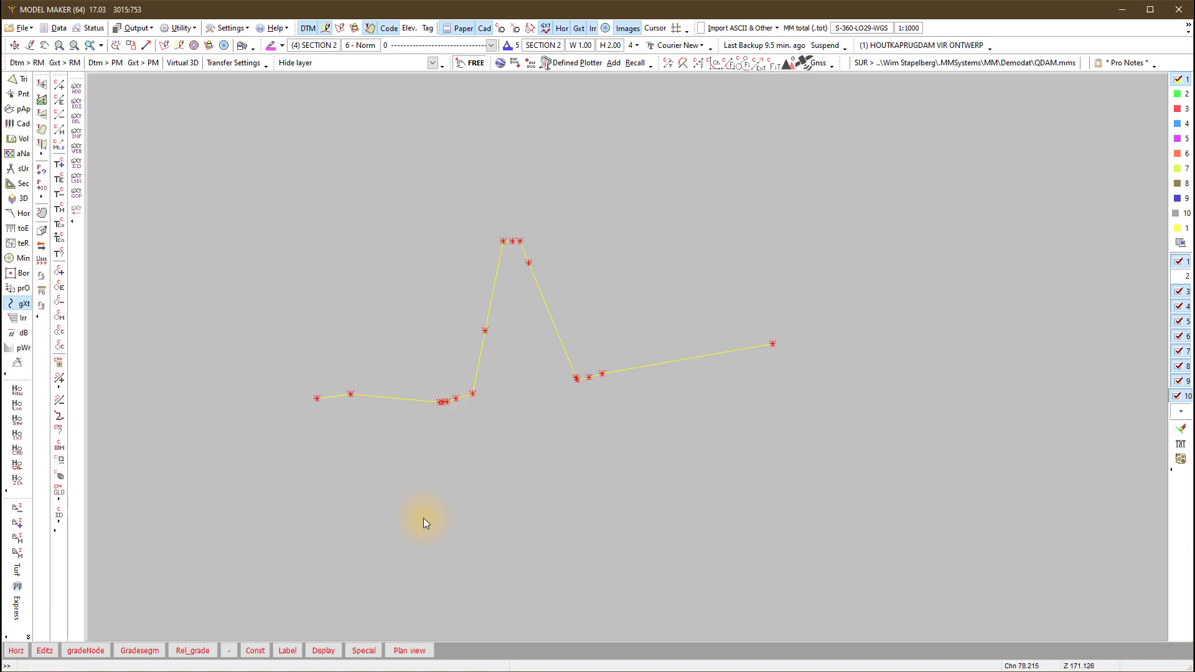
Plot the cross-wall long section to CAD at horizontal scale 1000 and vertical scale 500, placing it in empty space beside the terrain
{"action": "left_click", "coordinate": [359, 652]}
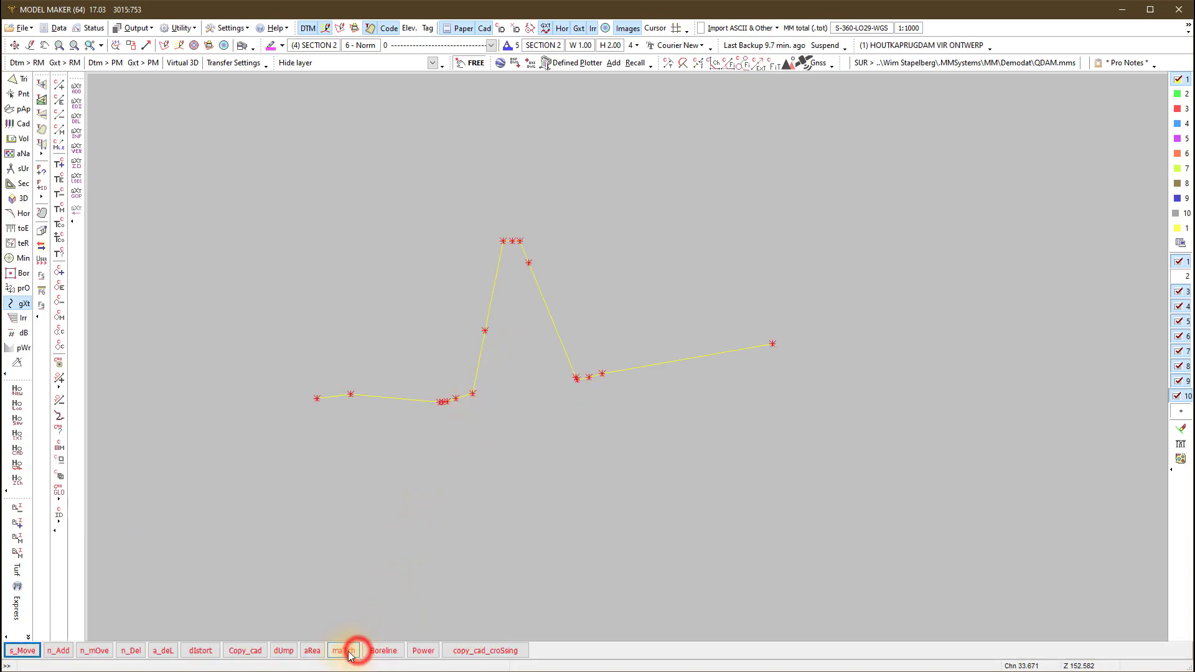
{"action": "left_click", "coordinate": [247, 650]}
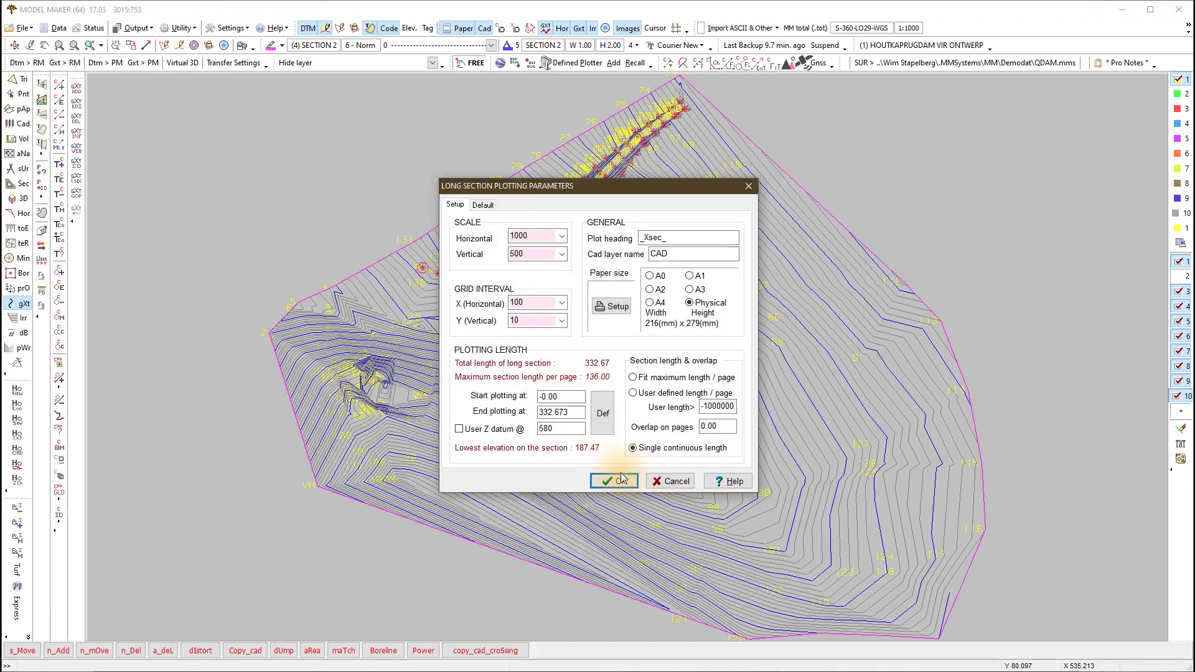
{"action": "left_click", "coordinate": [614, 482]}
{"action": "left_click", "coordinate": [545, 283]}
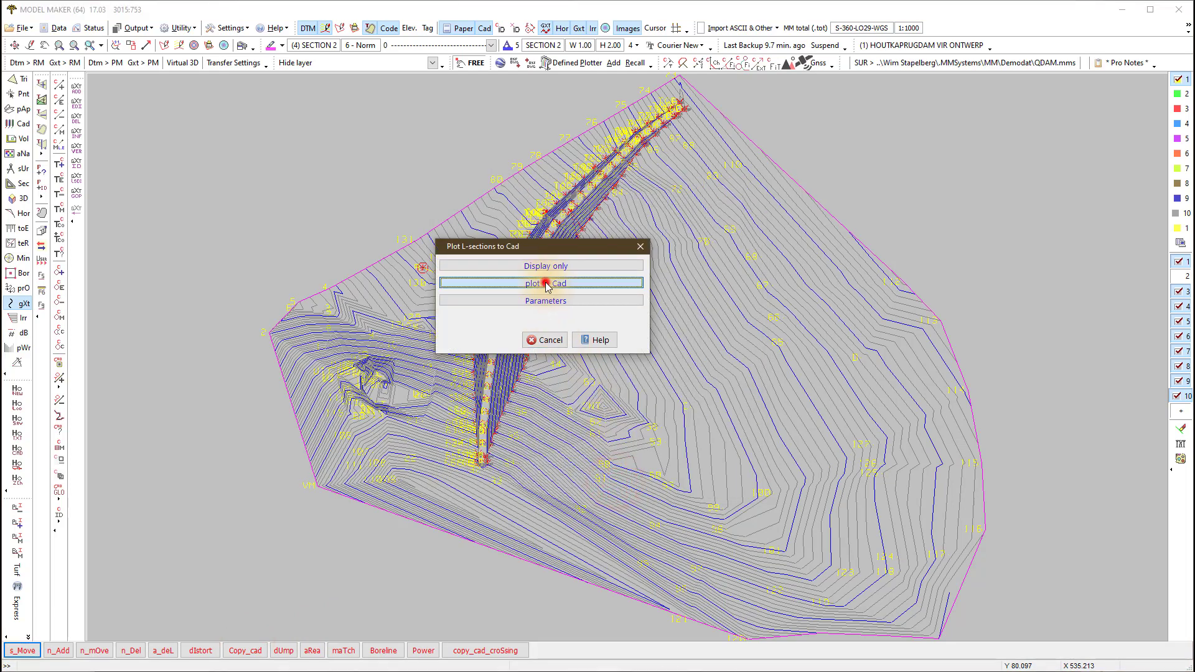
{"action": "scroll", "coordinate": [554, 304], "scroll_direction": "down", "scroll_amount": 3}
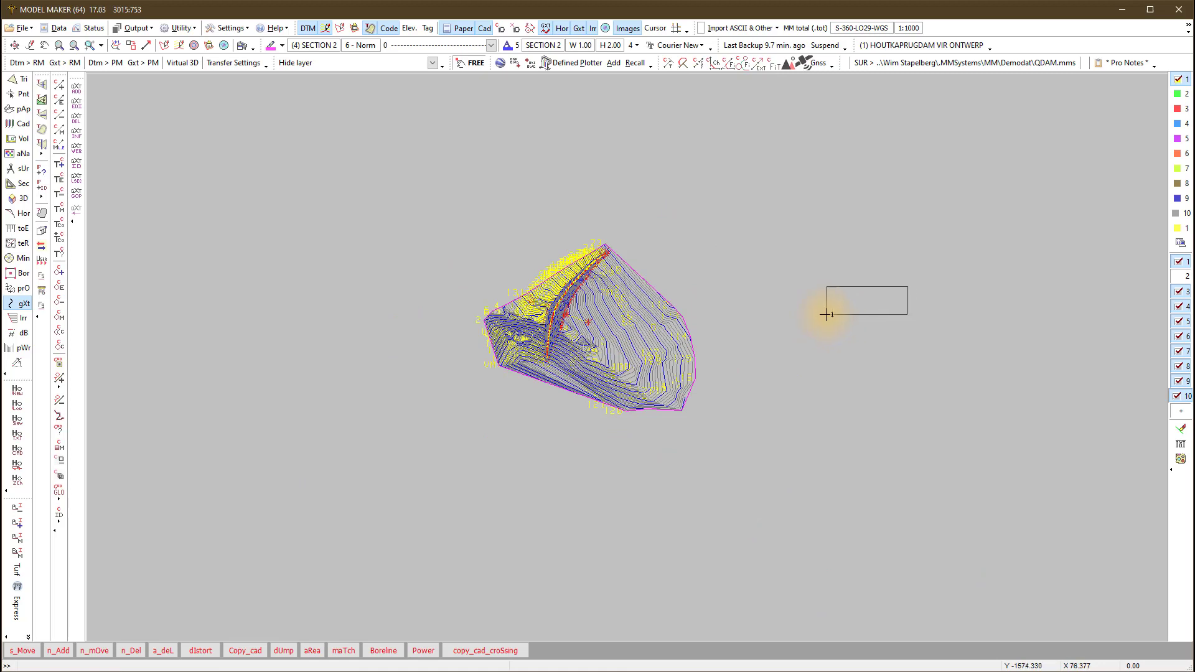
{"action": "left_click", "coordinate": [825, 313]}
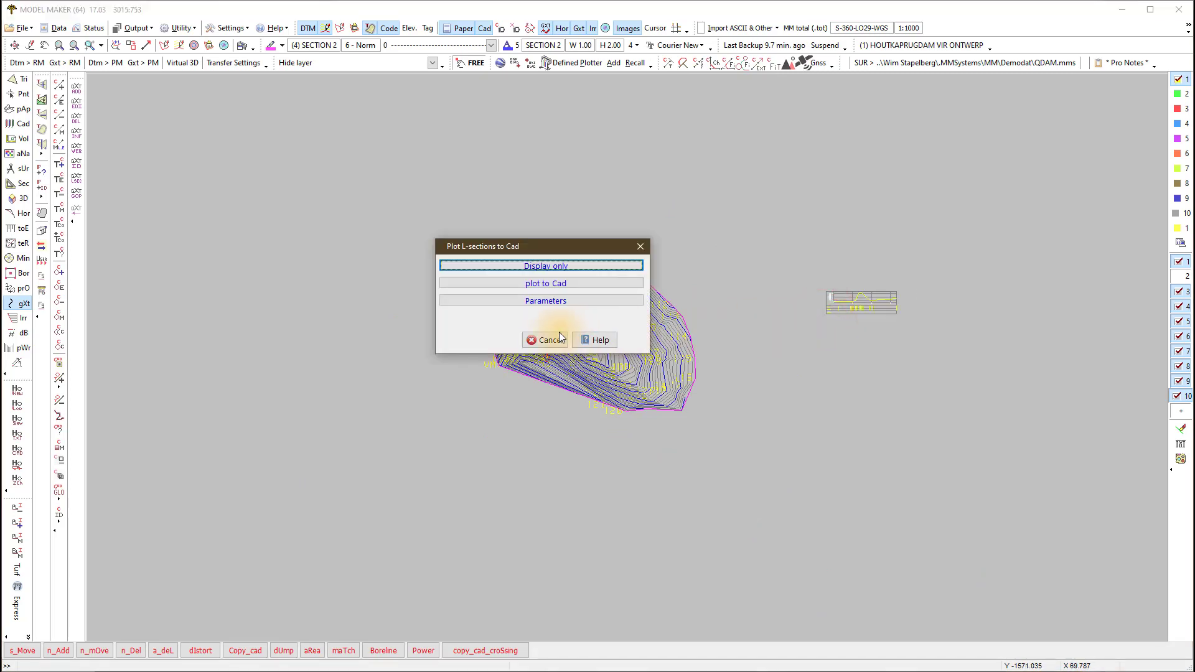
{"action": "left_click", "coordinate": [545, 341]}
{"action": "left_click", "coordinate": [495, 330]}
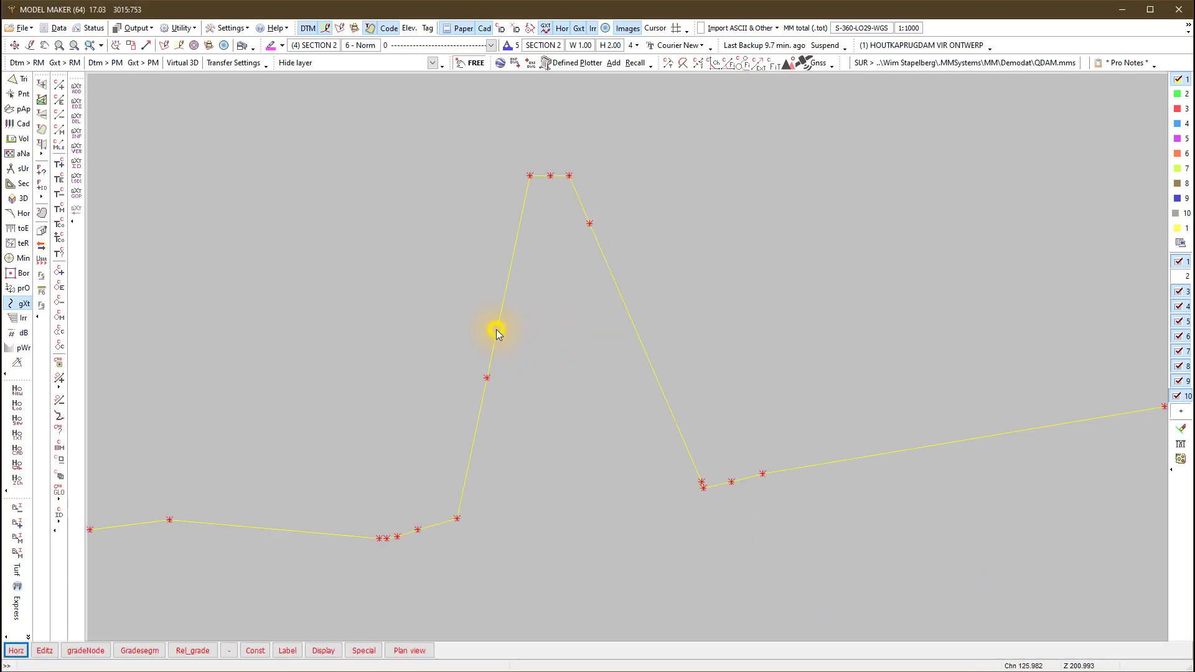
{"action": "left_click", "coordinate": [19, 650]}
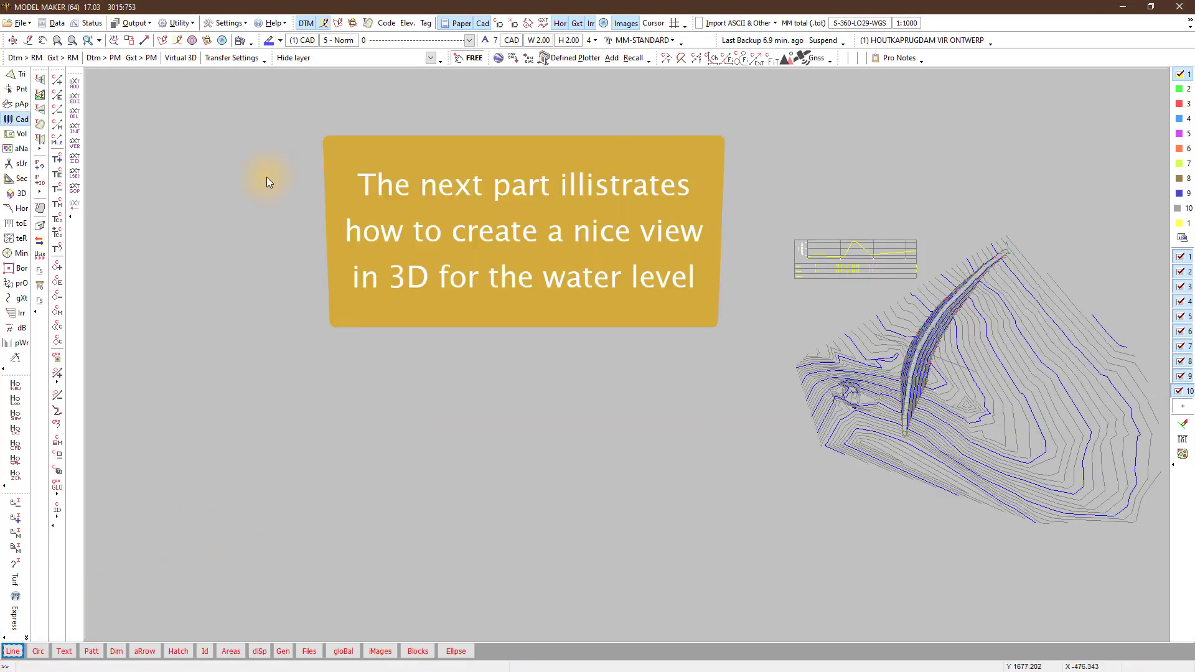
Copy only the 211 contour of project 1 to strings and accept the contour area information
{"action": "left_click", "coordinate": [16, 118]}
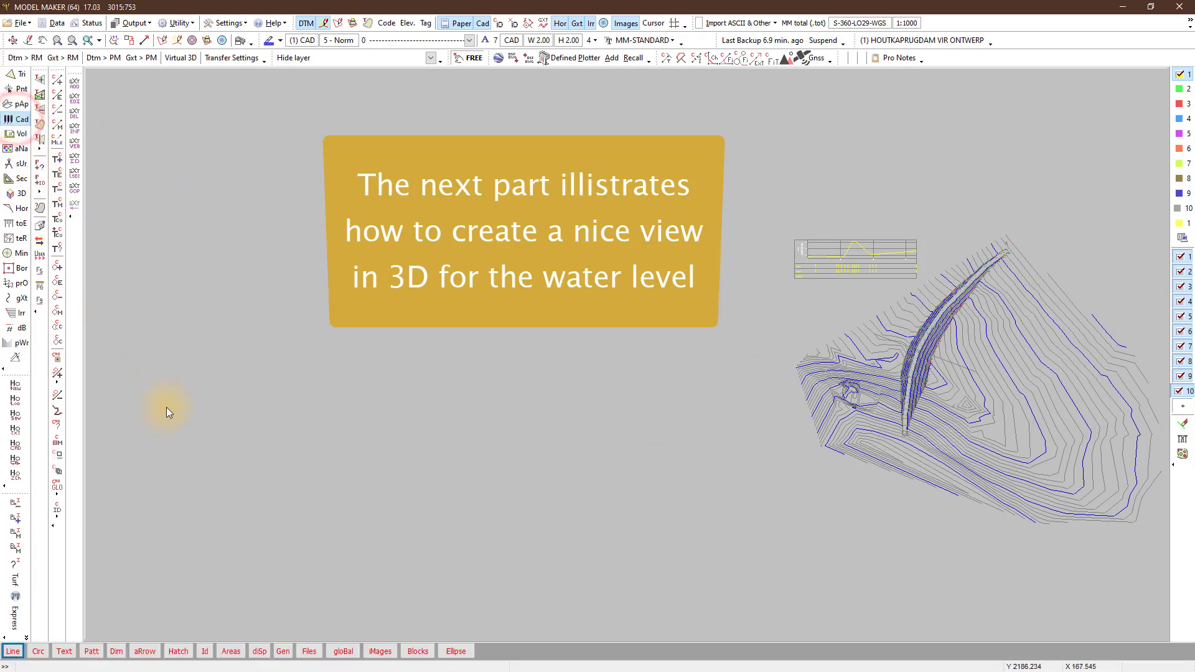
{"action": "left_click", "coordinate": [281, 651]}
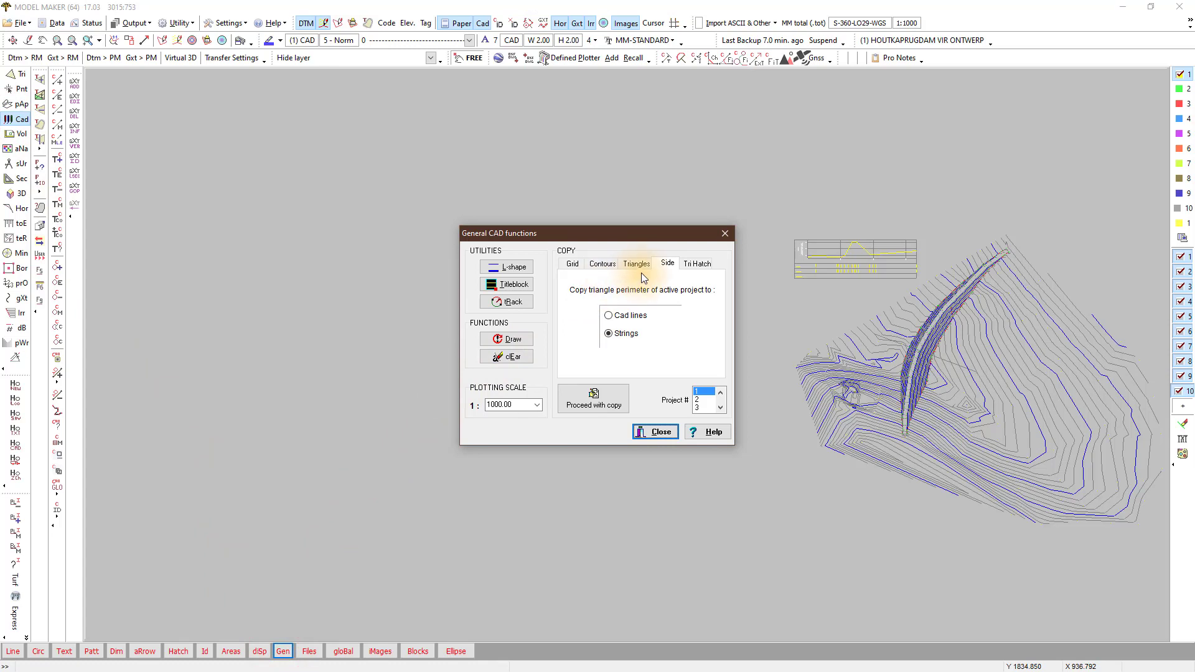
{"action": "left_click", "coordinate": [602, 264]}
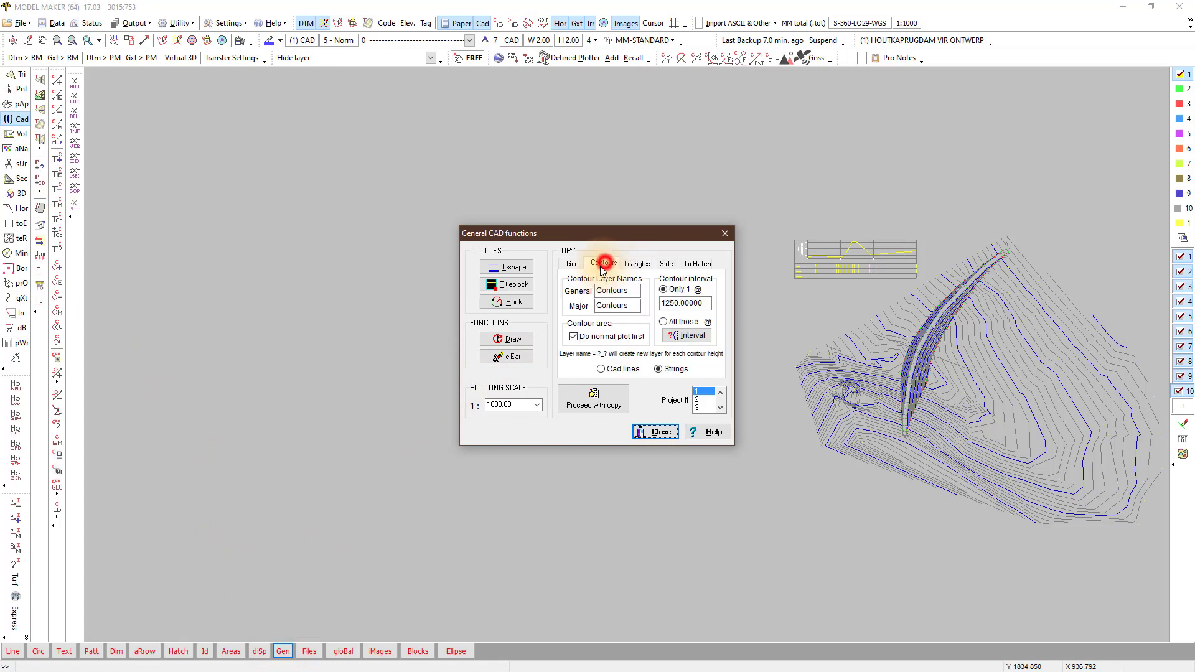
{"action": "double_click", "coordinate": [707, 302]}
{"action": "type", "text": "211"}
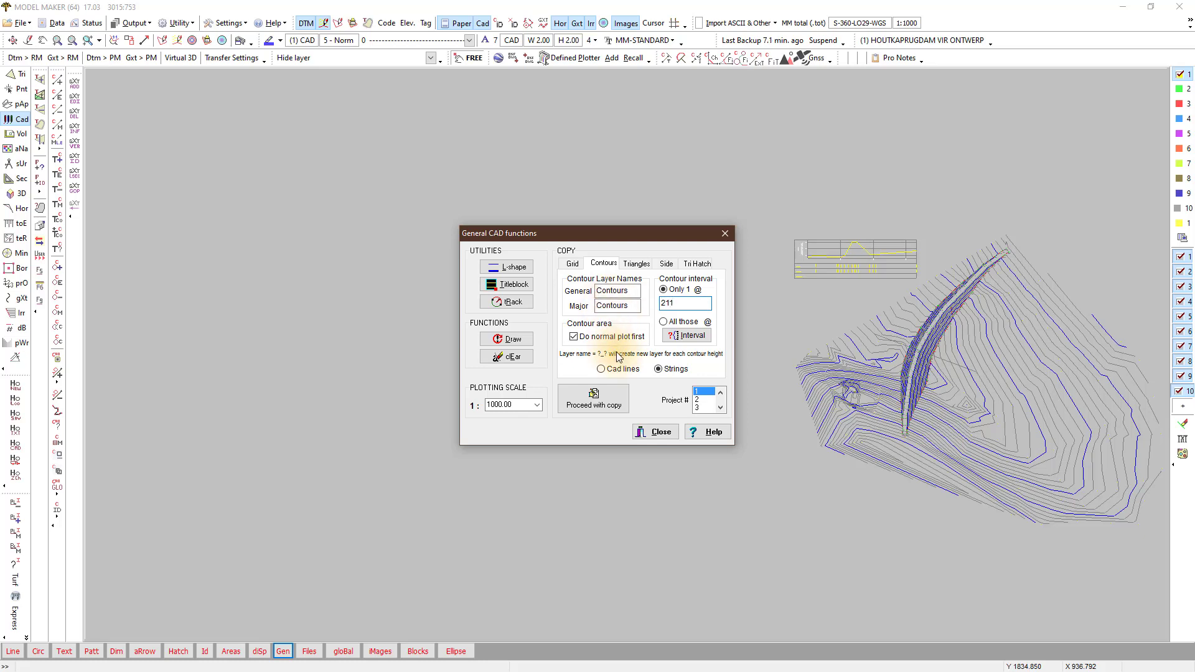
{"action": "left_click", "coordinate": [669, 370]}
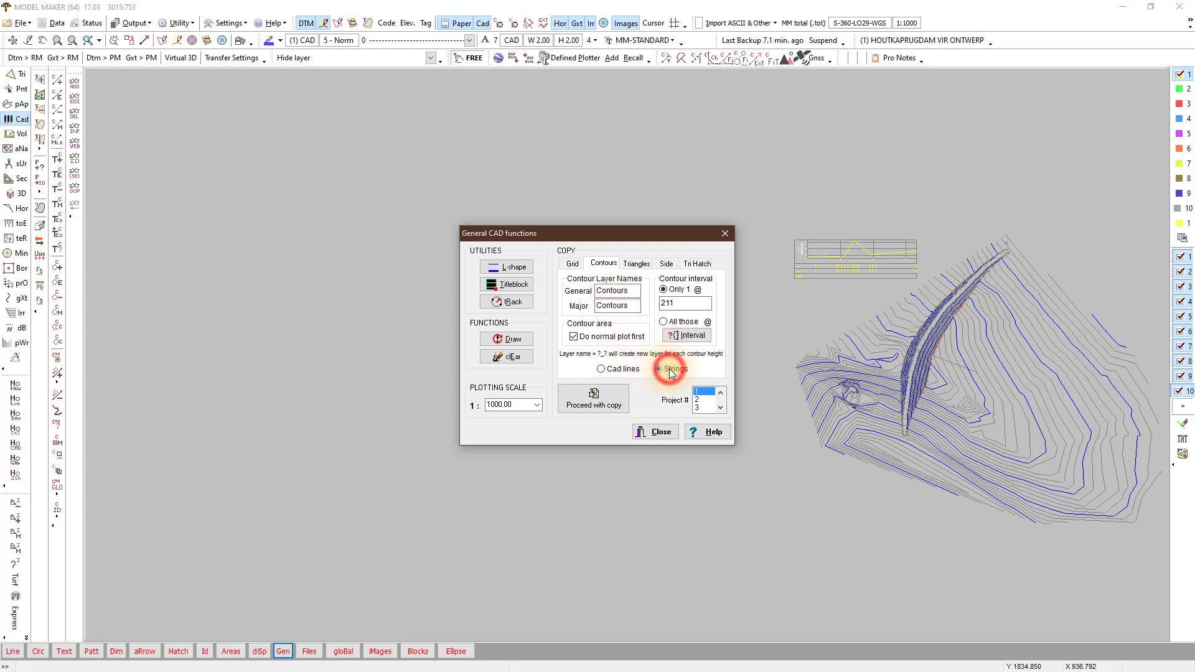
{"action": "left_click", "coordinate": [699, 396]}
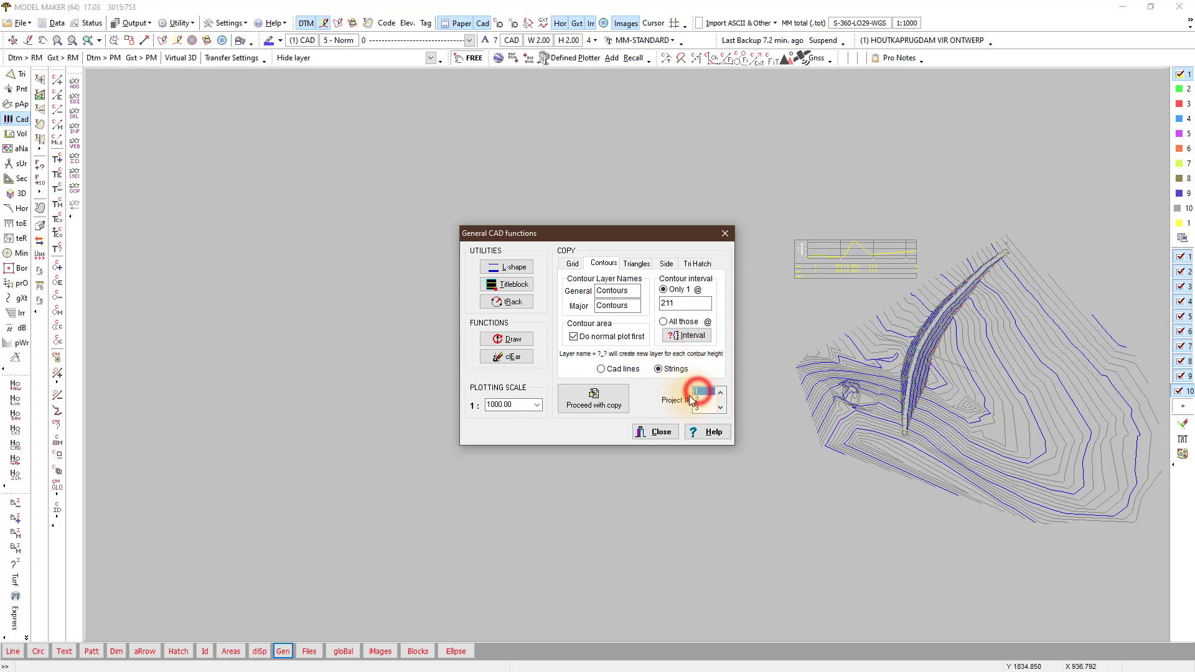
{"action": "left_click", "coordinate": [592, 399]}
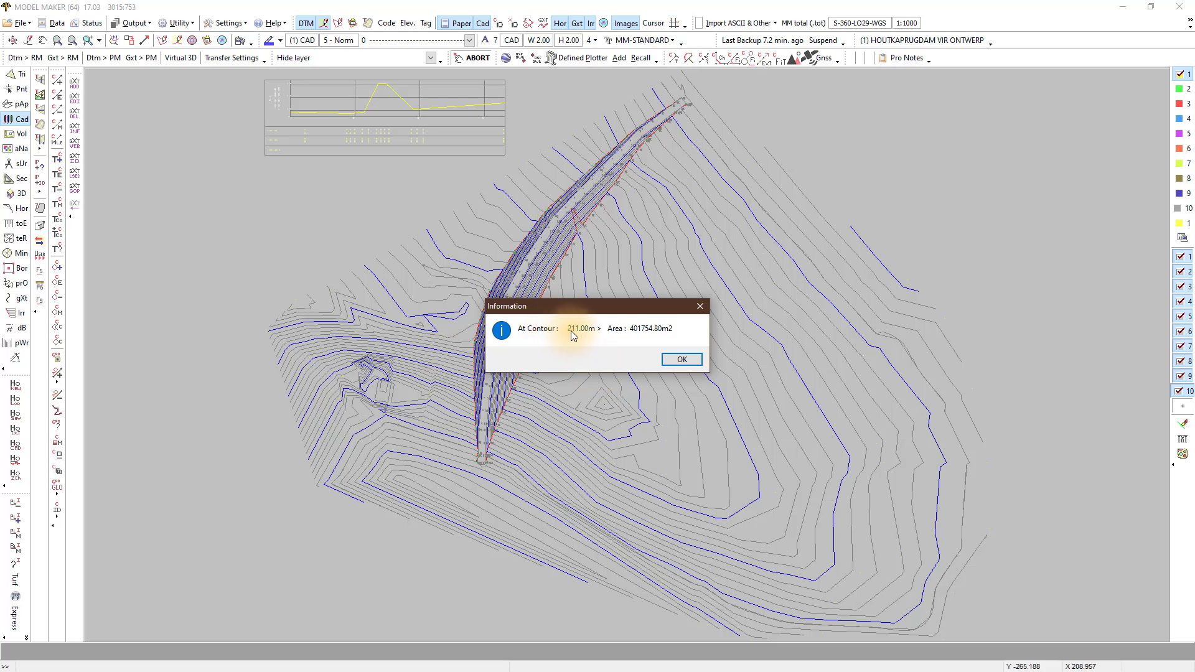
{"action": "left_click", "coordinate": [681, 359]}
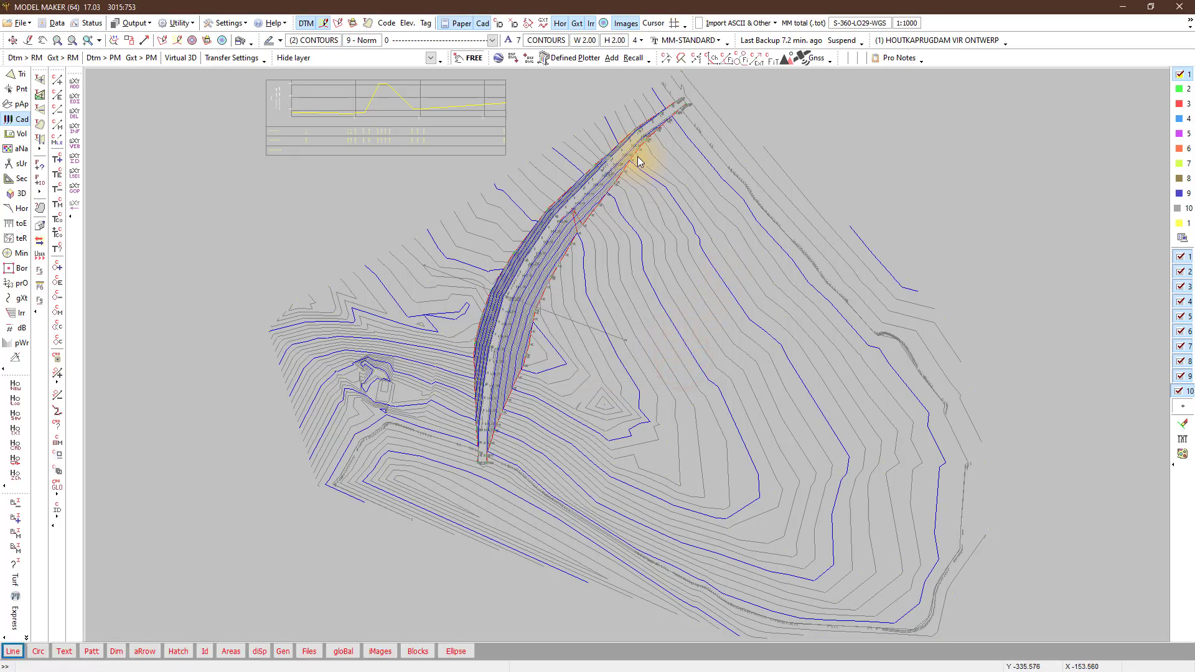
Hide the terrain model contours, then delete the surplus contour string outside the reservoir and the dam wall's red outer edge strings
{"action": "left_click", "coordinate": [323, 23]}
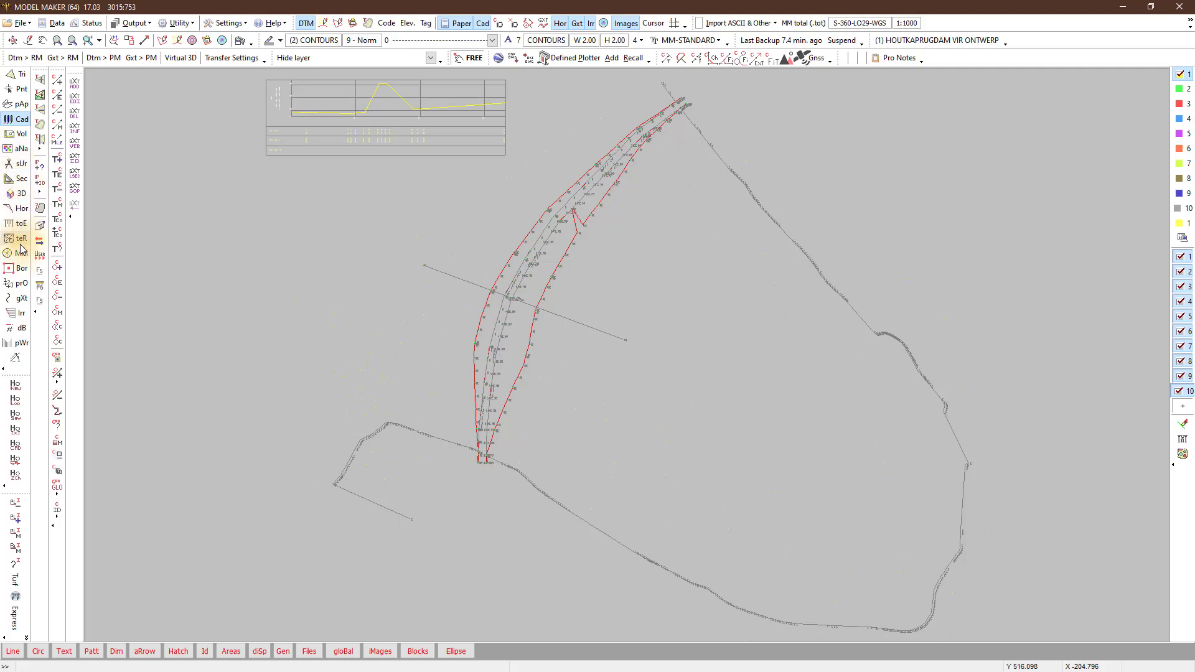
{"action": "left_click", "coordinate": [18, 299]}
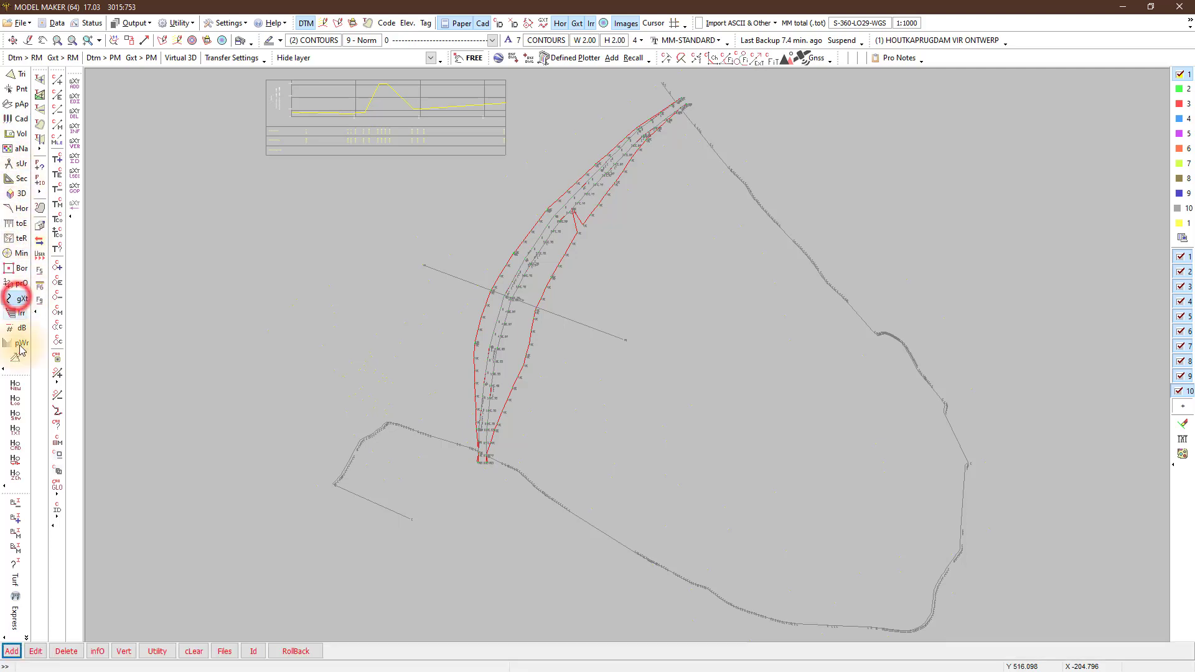
{"action": "left_click", "coordinate": [71, 650]}
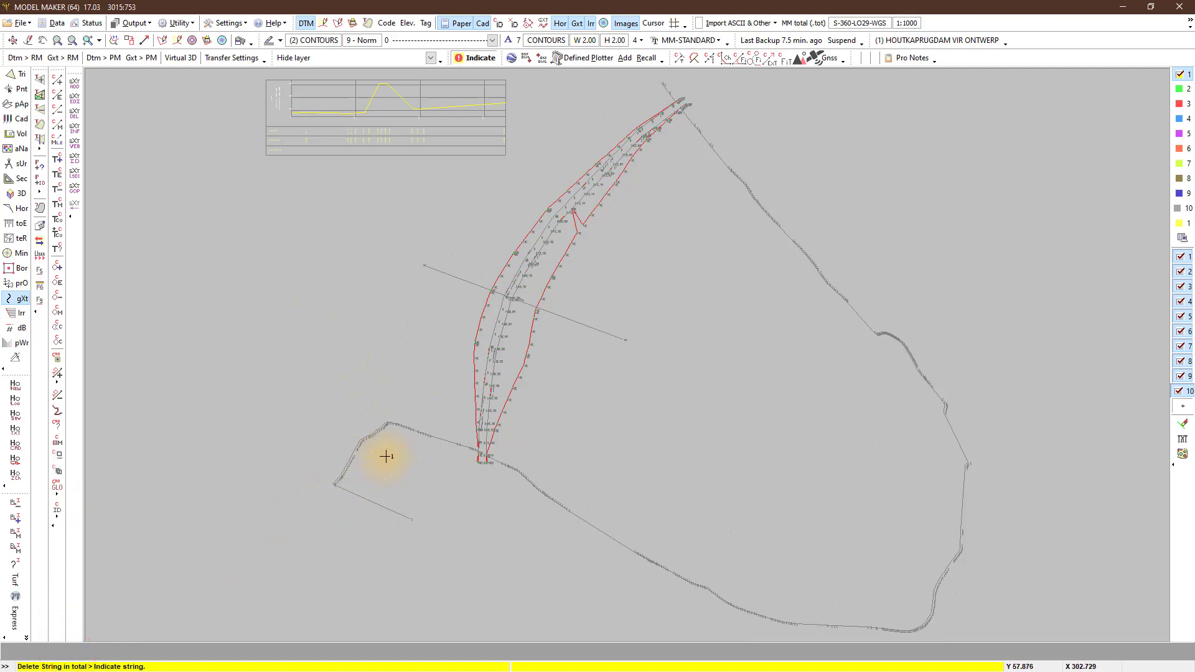
{"action": "left_click", "coordinate": [386, 428]}
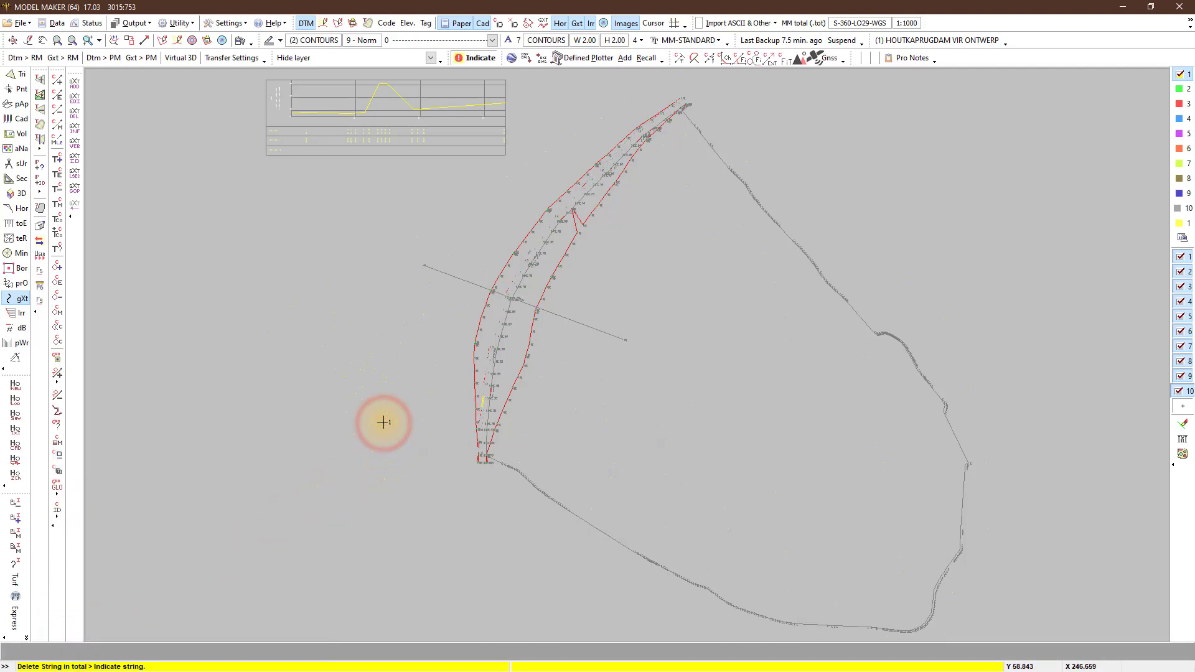
{"action": "left_click", "coordinate": [481, 306]}
{"action": "left_click", "coordinate": [531, 326]}
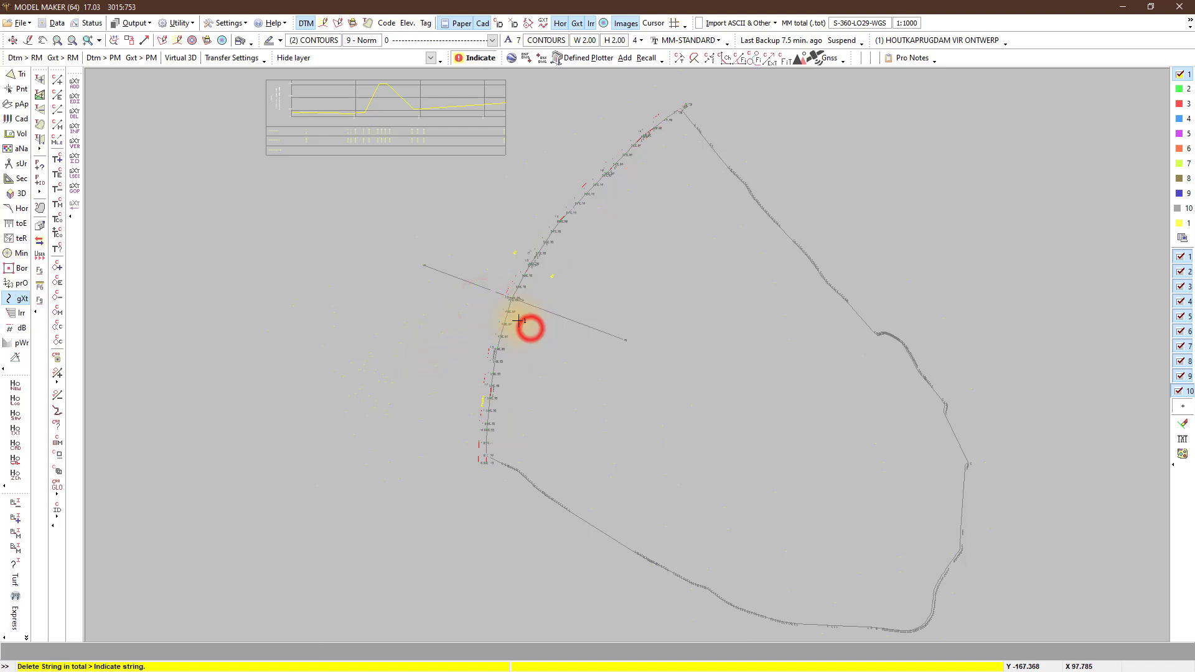
Delete the remaining red string along the wall and the labelled wall string overlapping the contour, keeping the reservoir outline and crossing string
{"action": "scroll", "coordinate": [511, 298], "scroll_direction": "up", "scroll_amount": 2}
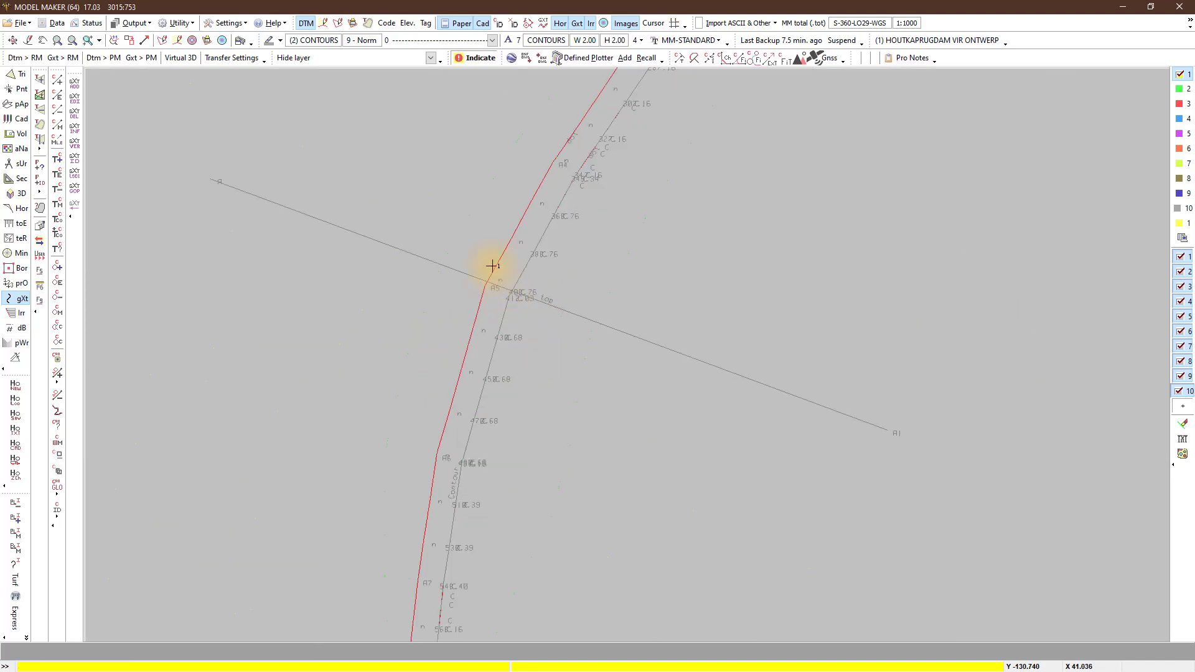
{"action": "left_click", "coordinate": [495, 260]}
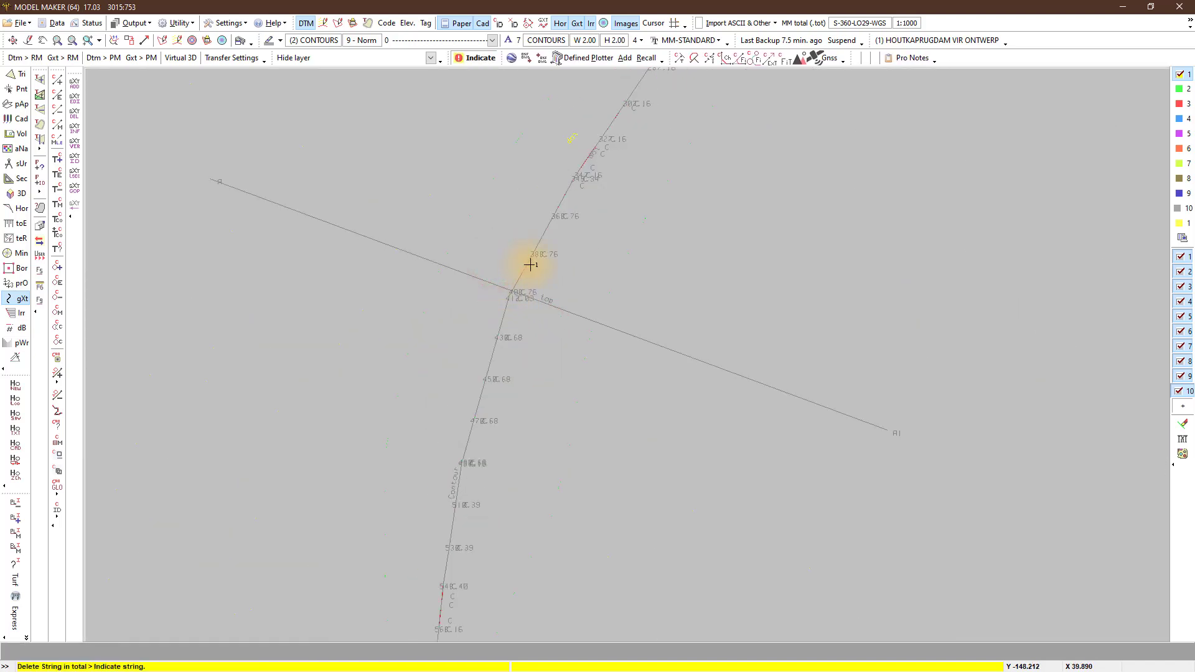
{"action": "scroll", "coordinate": [530, 267], "scroll_direction": "down", "scroll_amount": 2}
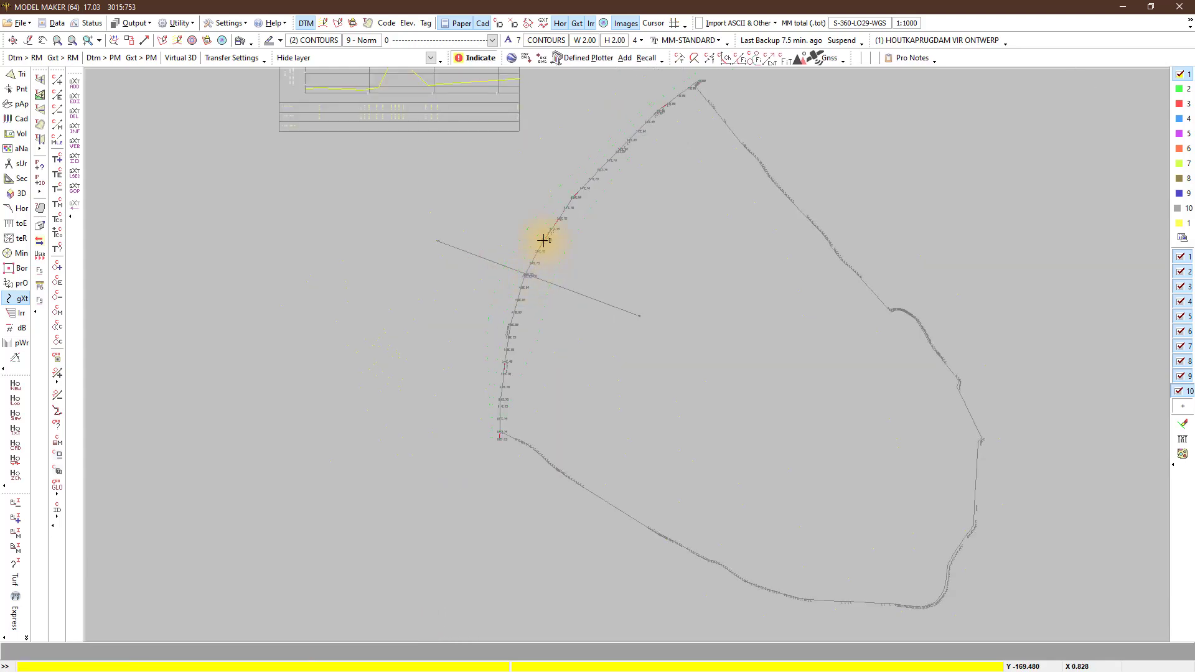
{"action": "left_click", "coordinate": [543, 240]}
{"action": "scroll", "coordinate": [545, 243], "scroll_direction": "up", "scroll_amount": 1}
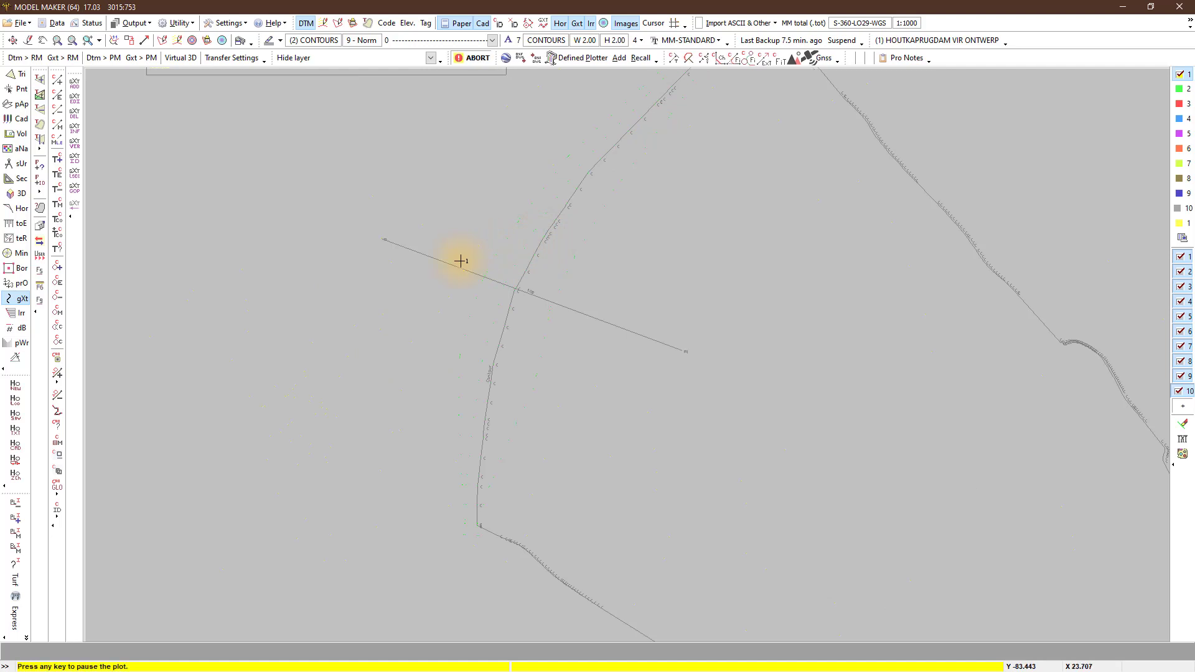
{"action": "scroll", "coordinate": [461, 261], "scroll_direction": "down", "scroll_amount": 1}
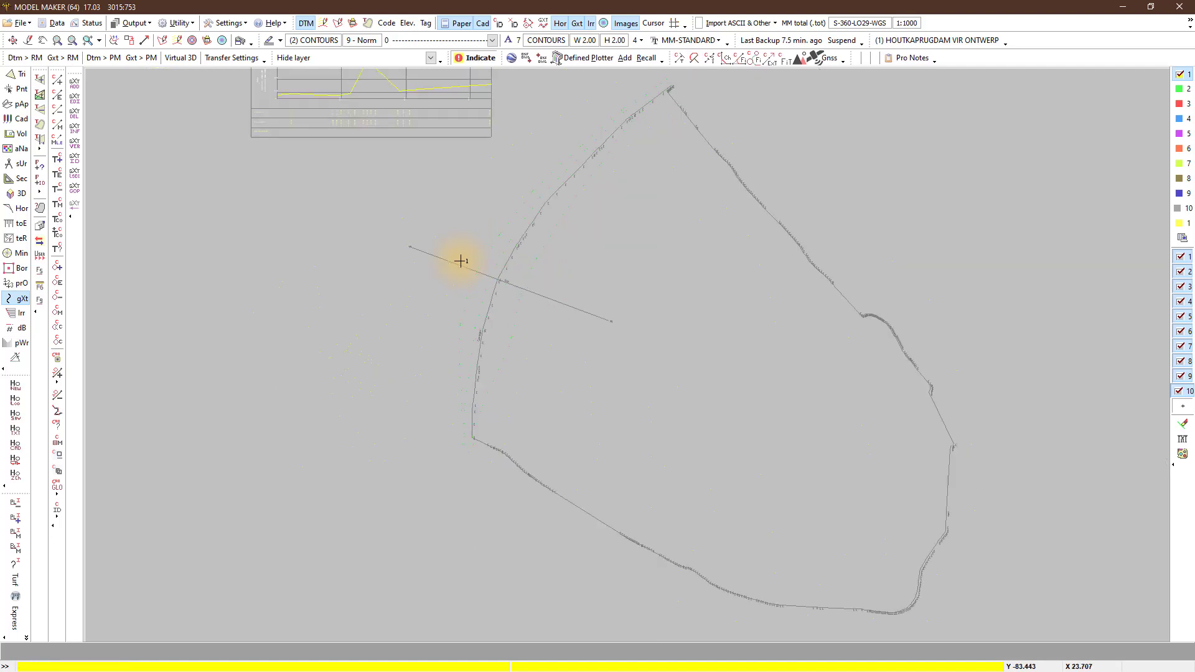
{"action": "left_click", "coordinate": [476, 221]}
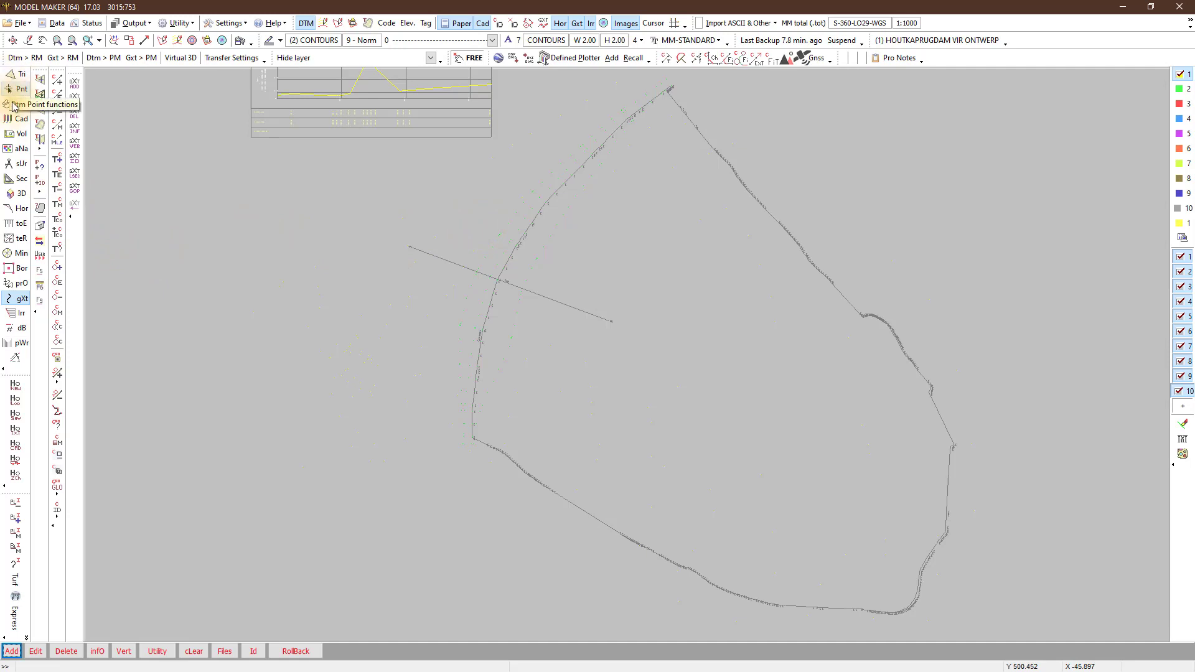
Copy the reservoir outline string to DTM points in project 3, automatically incorporating the new points into the triangle model
{"action": "left_click", "coordinate": [11, 298]}
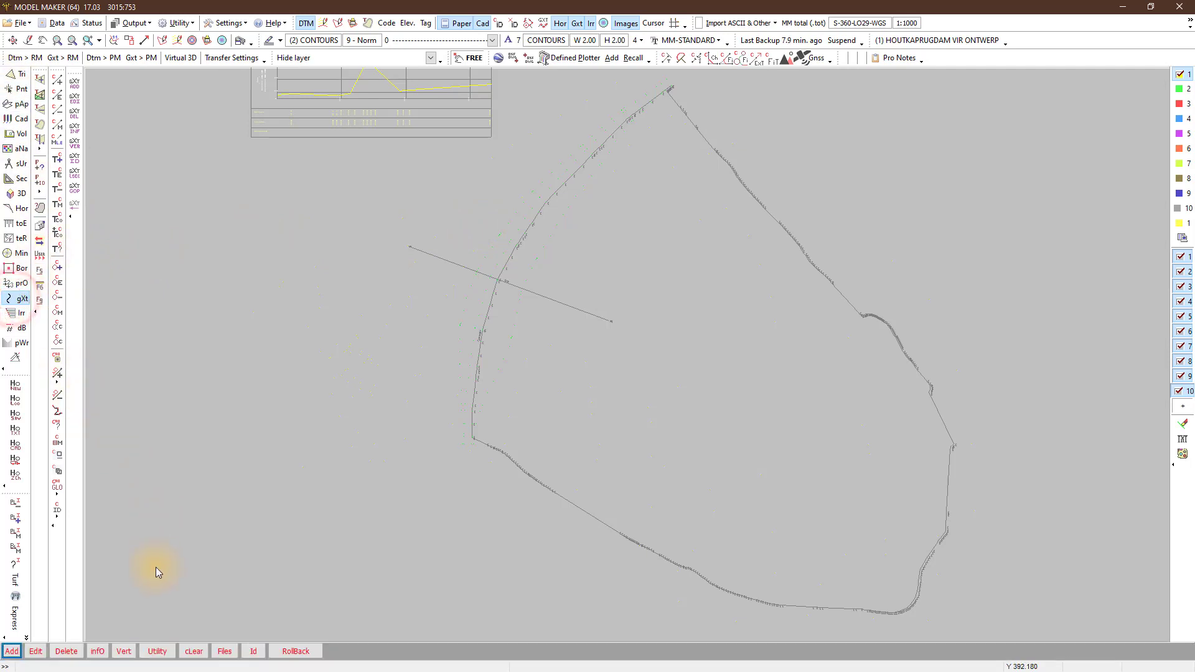
{"action": "left_click", "coordinate": [156, 651]}
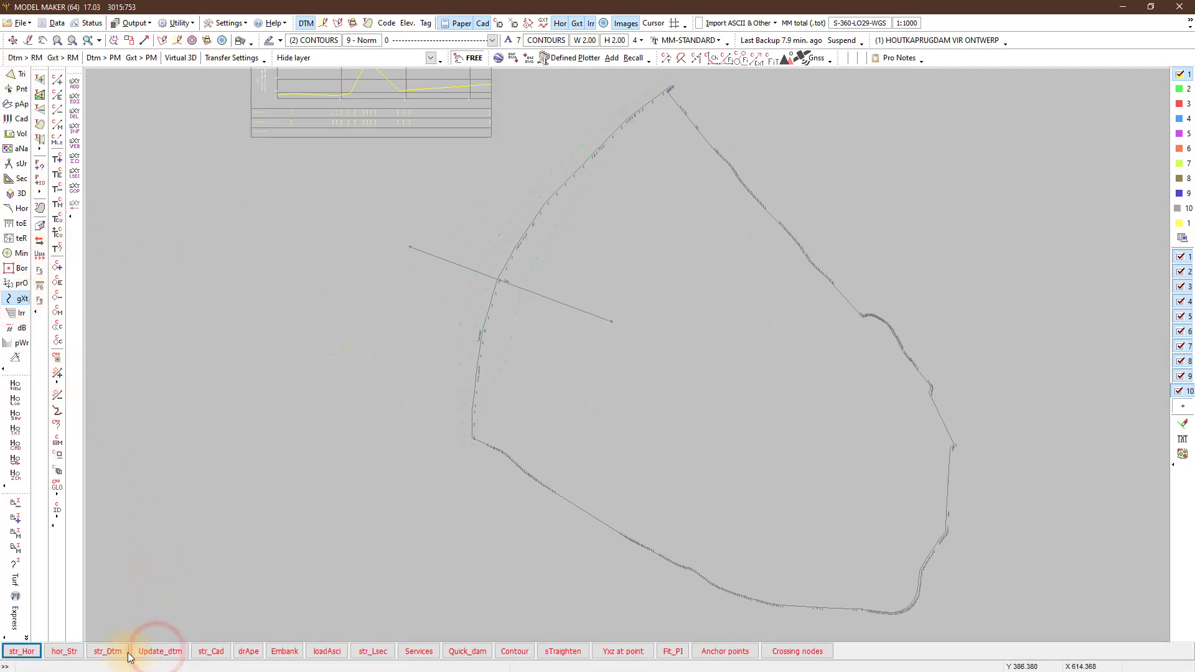
{"action": "left_click", "coordinate": [107, 652]}
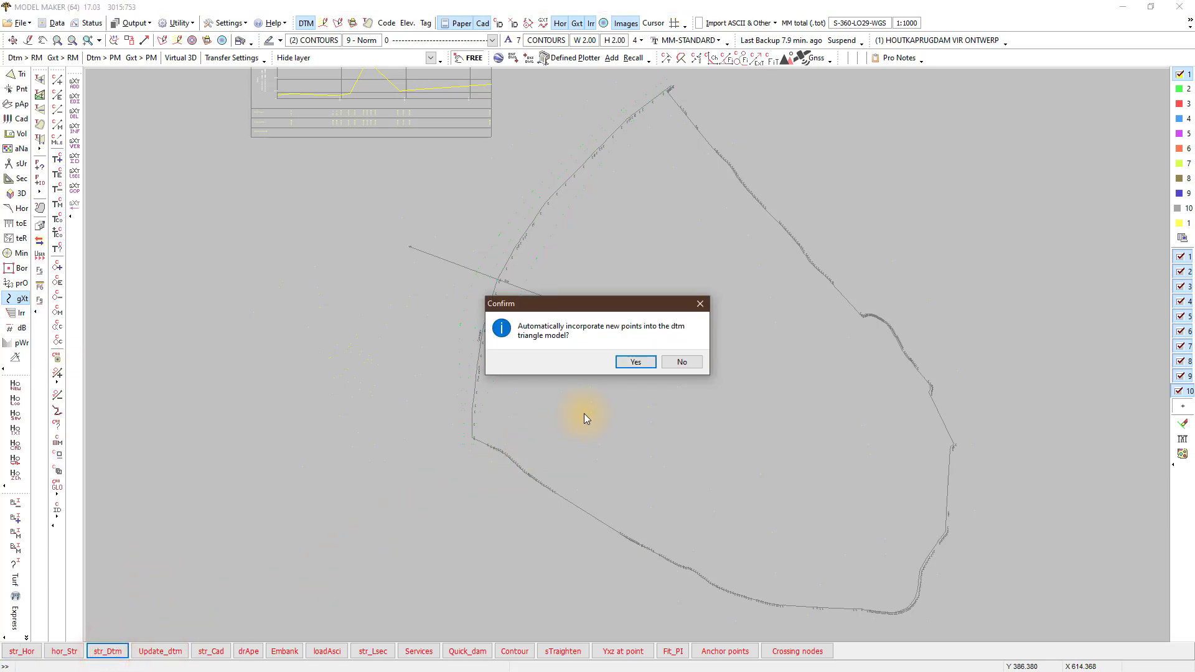
{"action": "left_click", "coordinate": [647, 362]}
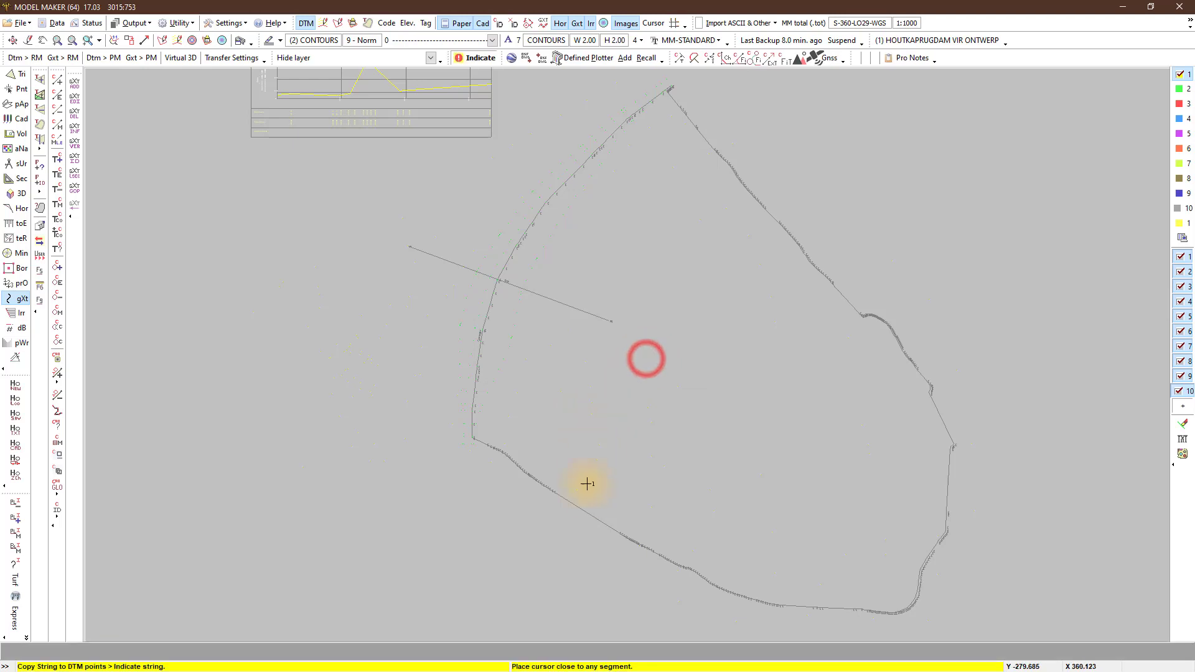
{"action": "left_click", "coordinate": [585, 510]}
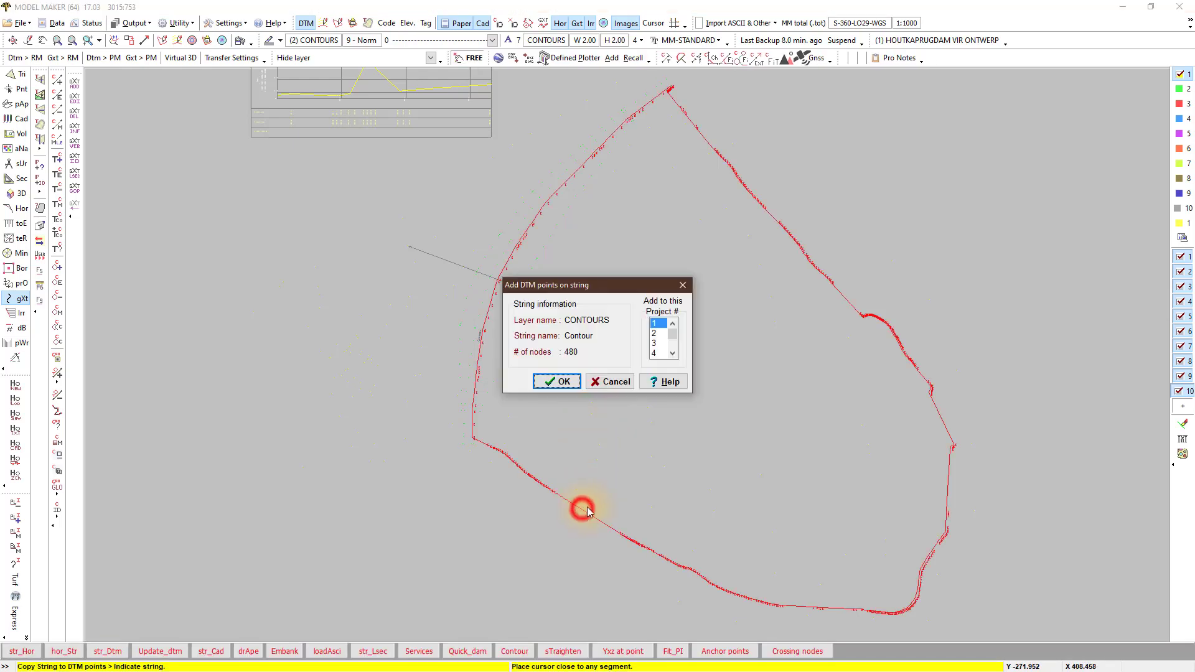
{"action": "left_click", "coordinate": [657, 342]}
{"action": "left_click", "coordinate": [563, 382]}
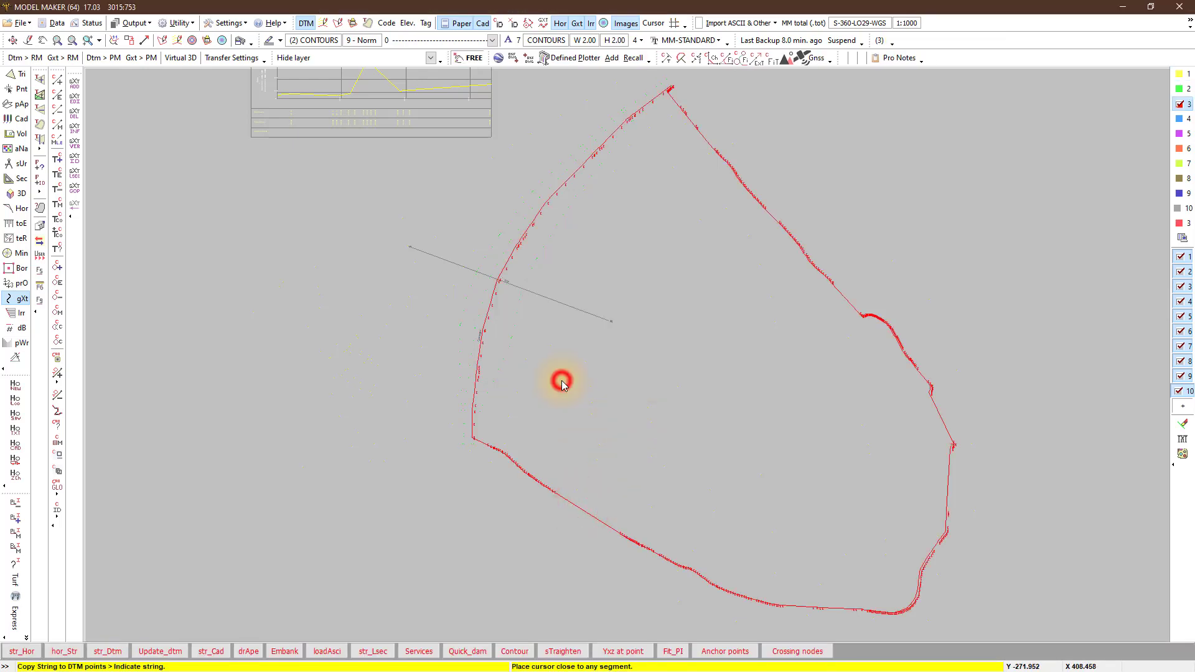
{"action": "right_click", "coordinate": [313, 226]}
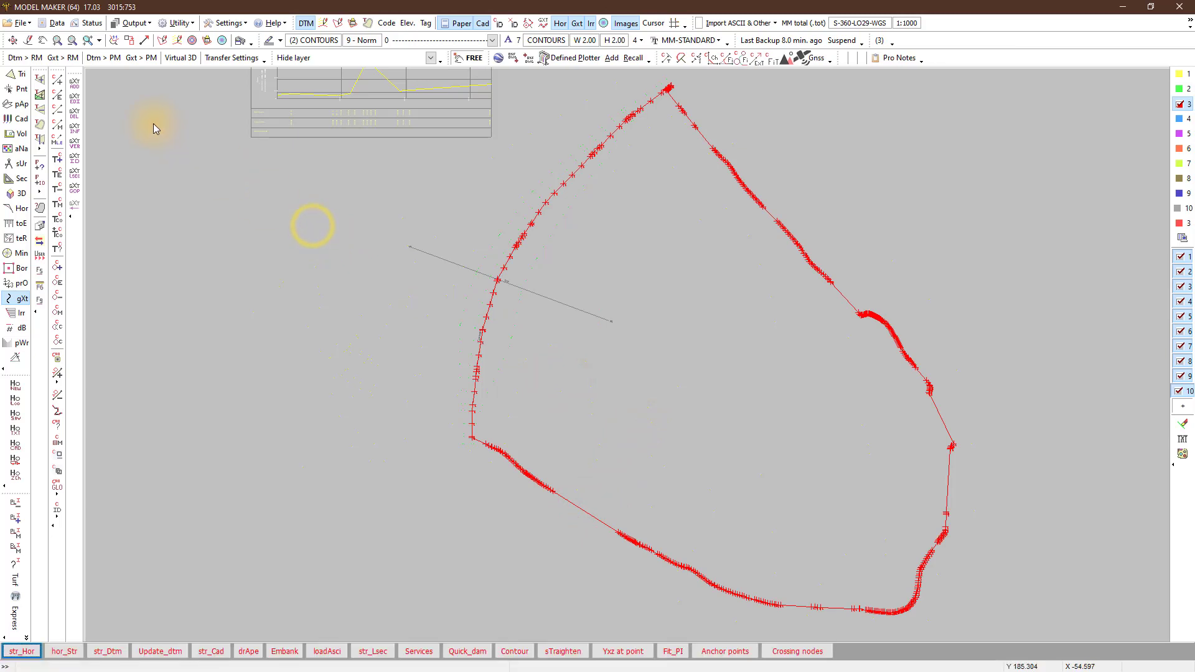
Run the triangle search on project 3 with a data audit to delete duplicate points, and display the terrain contours again
{"action": "left_click", "coordinate": [15, 75]}
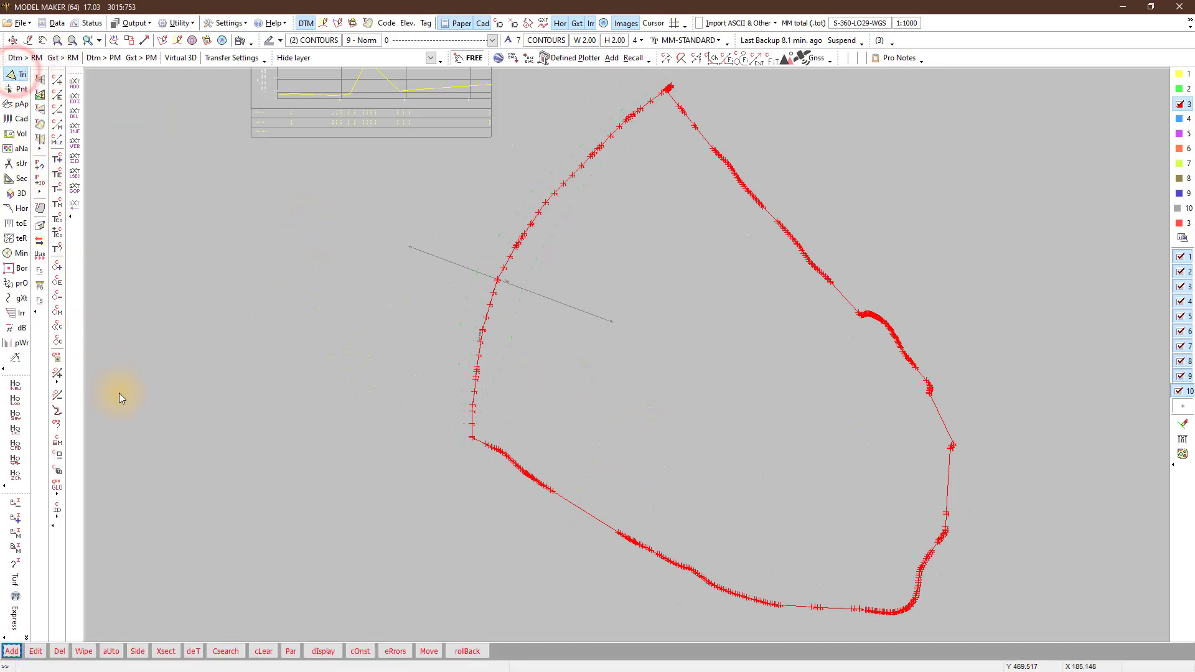
{"action": "left_click", "coordinate": [225, 651]}
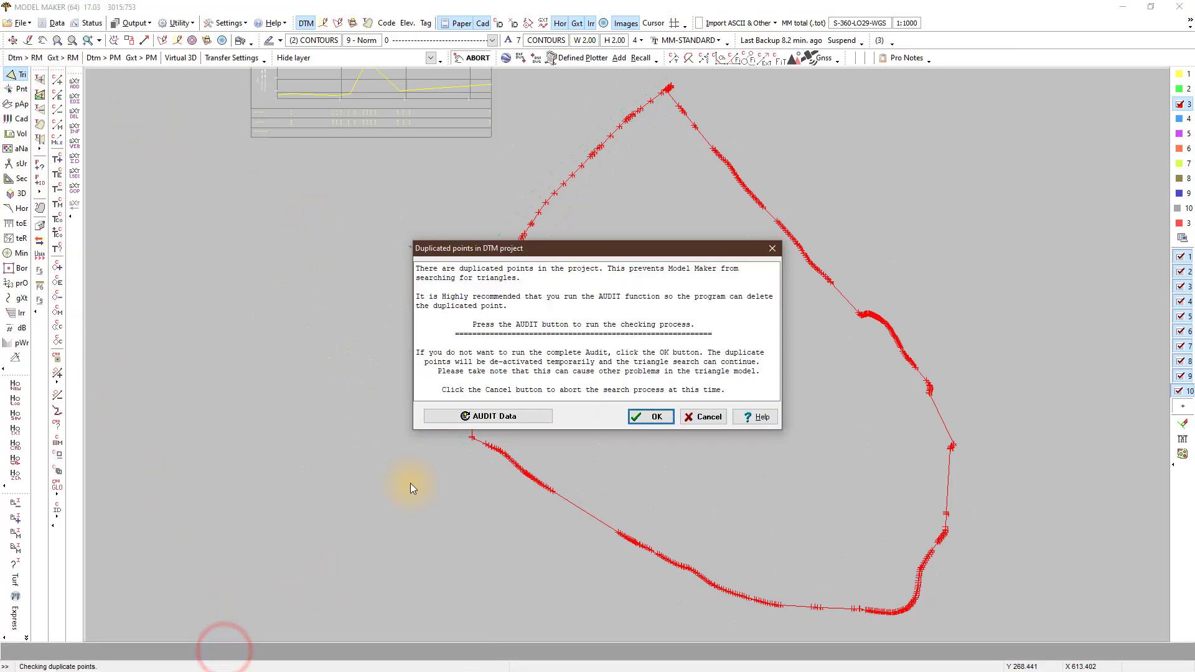
{"action": "left_click", "coordinate": [486, 416]}
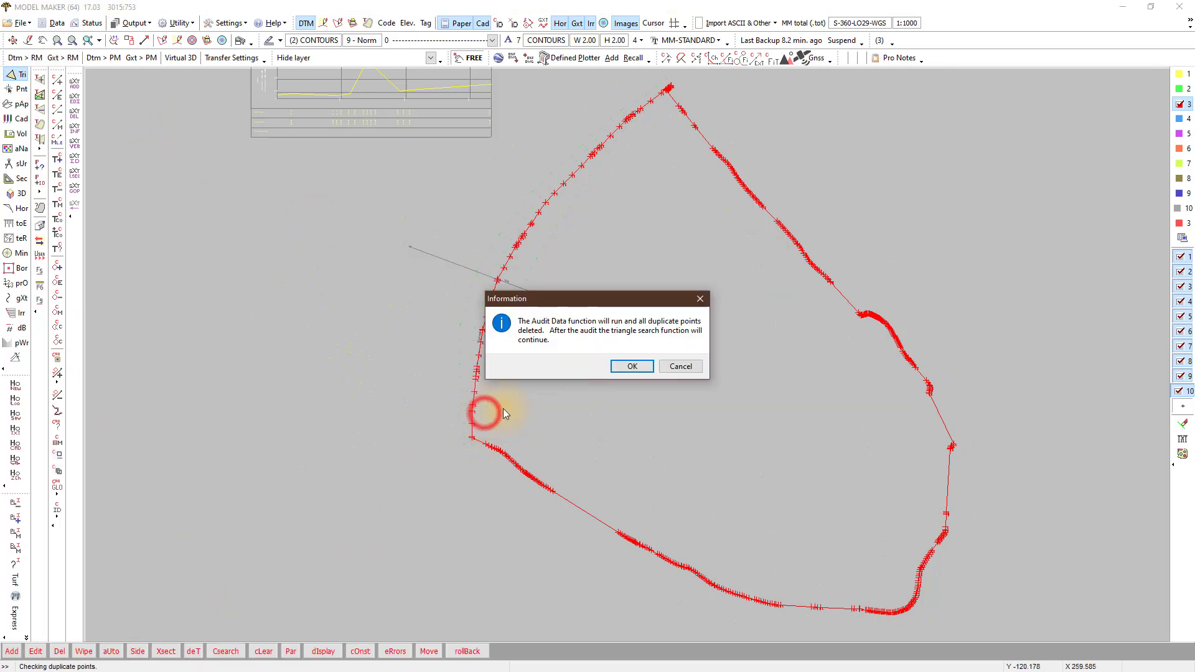
{"action": "left_click", "coordinate": [627, 368]}
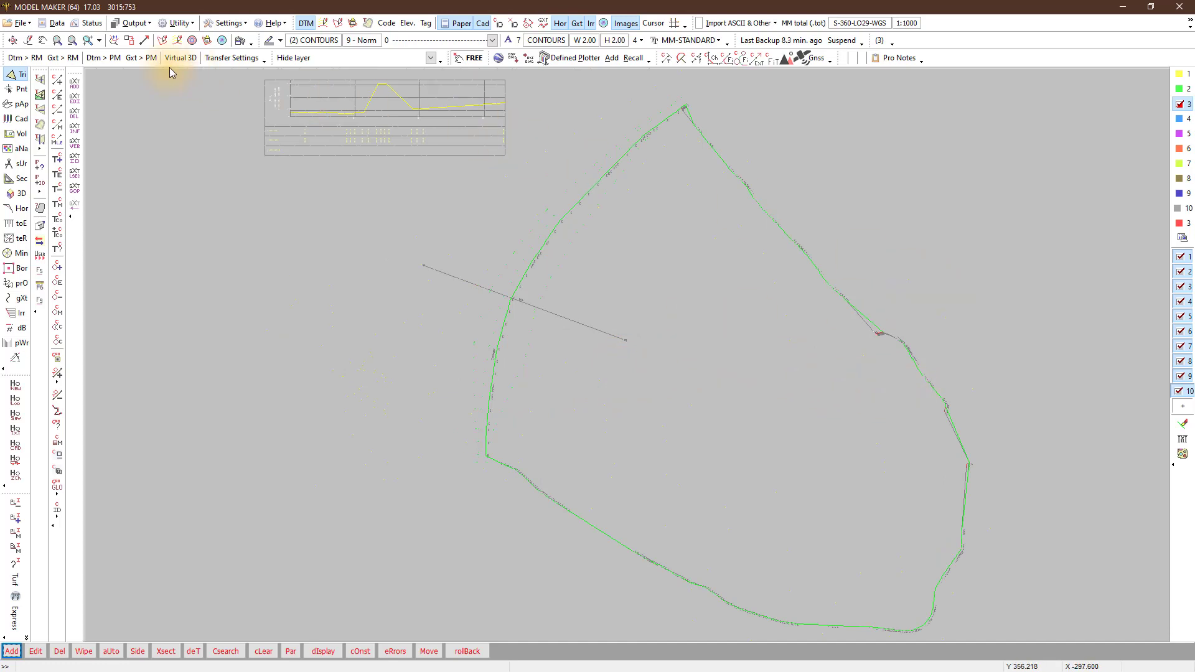
{"action": "left_click", "coordinate": [29, 40]}
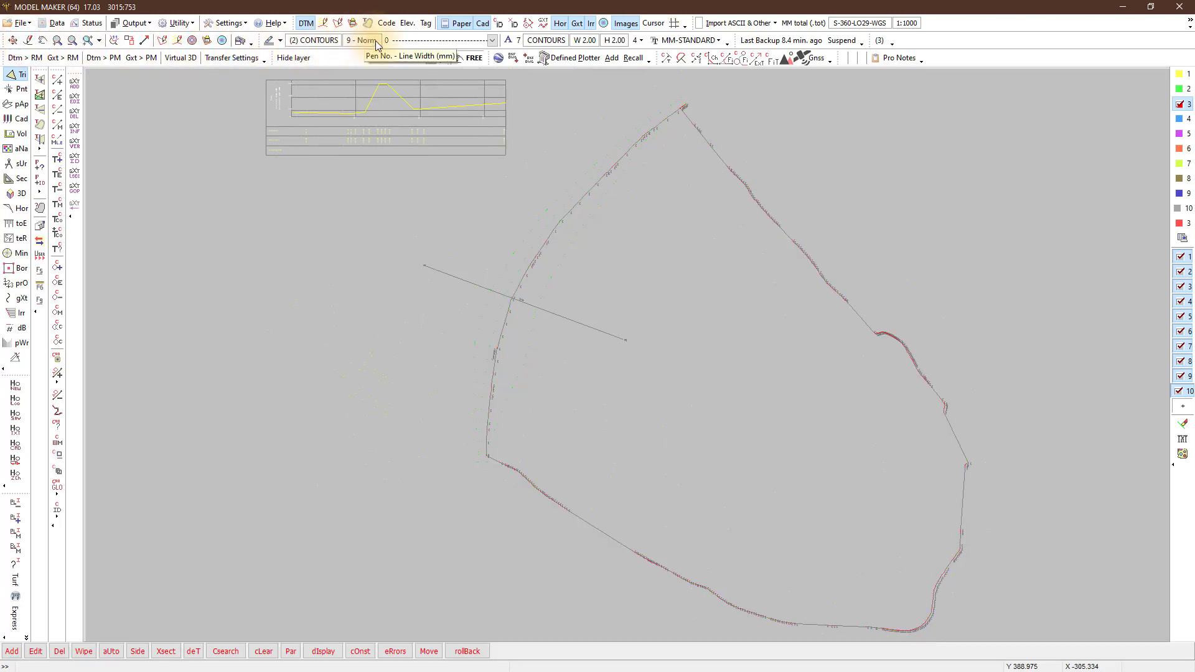
{"action": "left_click", "coordinate": [324, 25]}
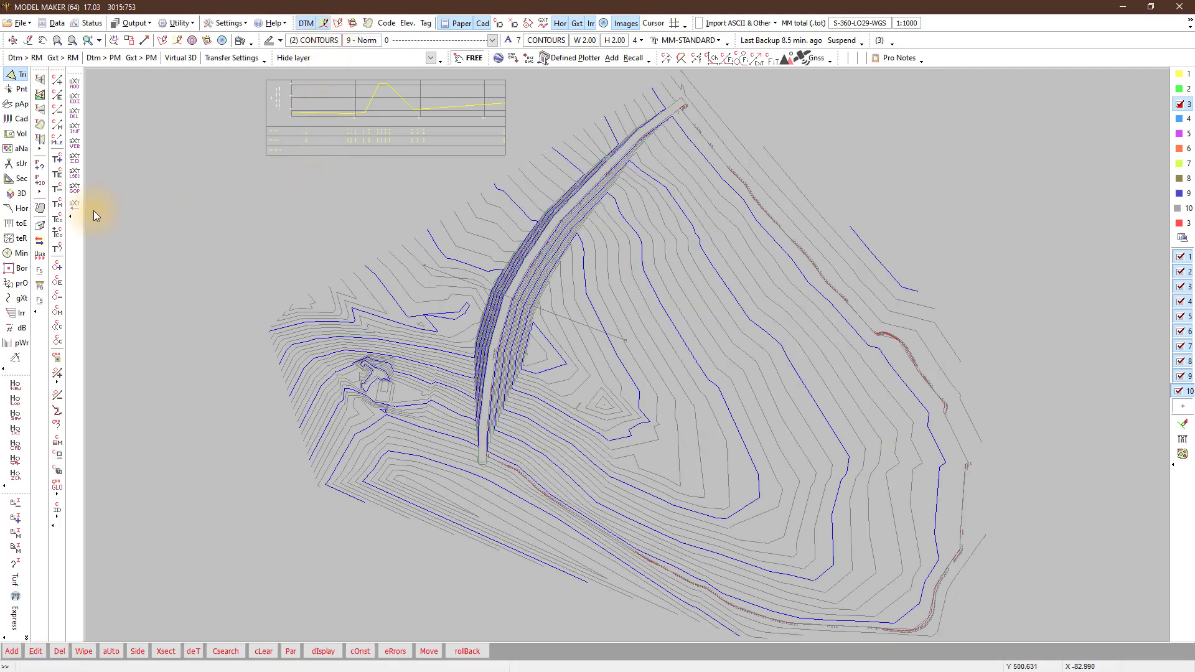
In the Virtual 3D surface colors, give project 3 a user-defined blue color and make its surface partly transparent
{"action": "left_click", "coordinate": [17, 193]}
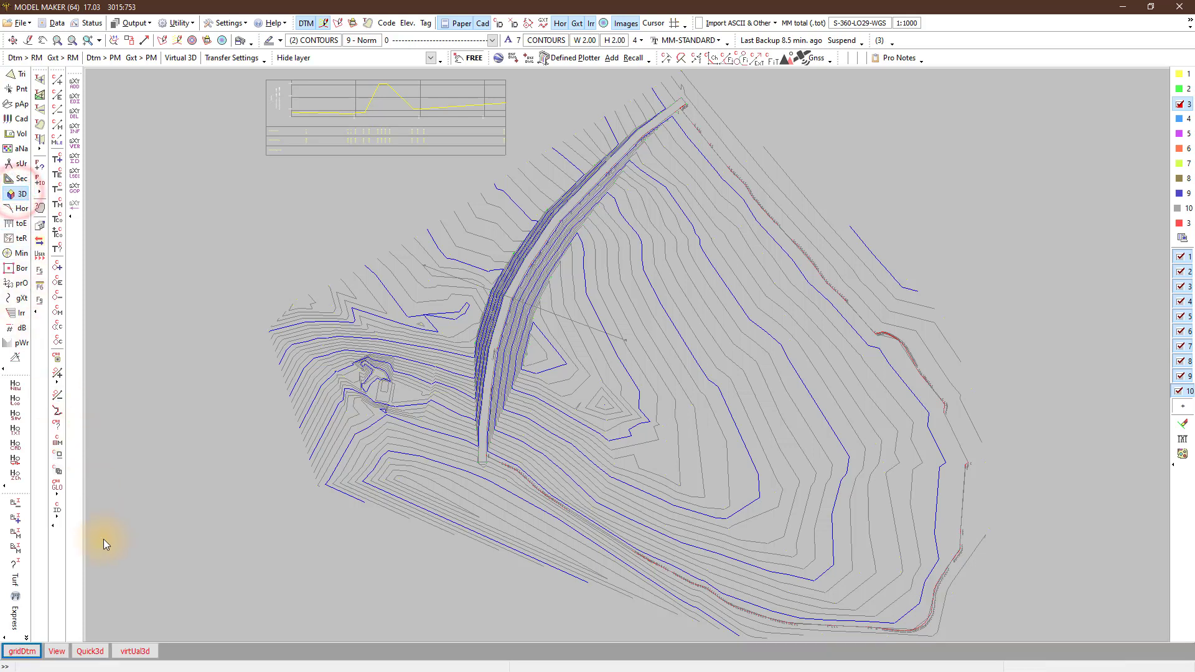
{"action": "left_click", "coordinate": [133, 651]}
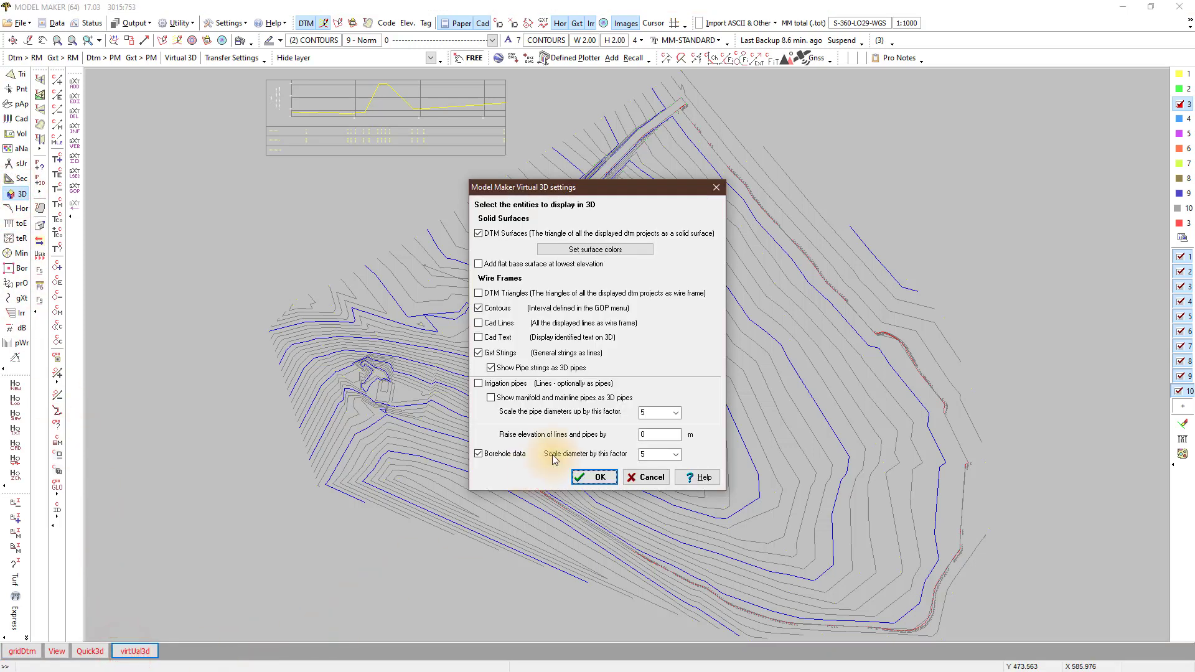
{"action": "left_click", "coordinate": [588, 250]}
{"action": "left_click", "coordinate": [408, 290]}
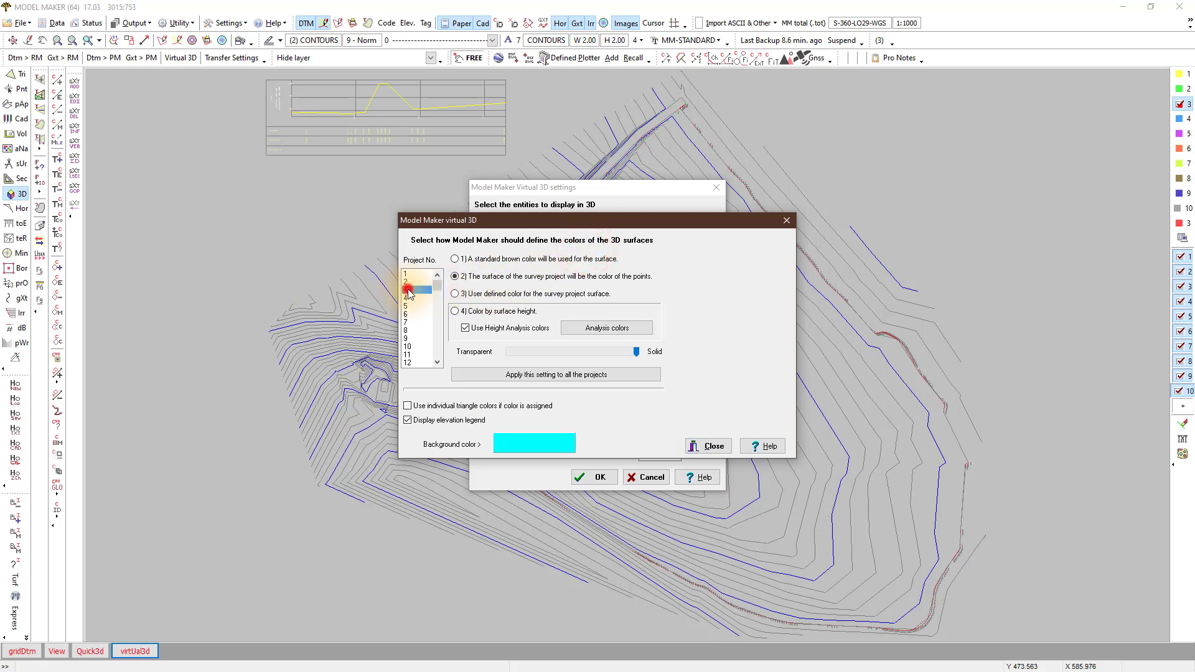
{"action": "left_click", "coordinate": [454, 294]}
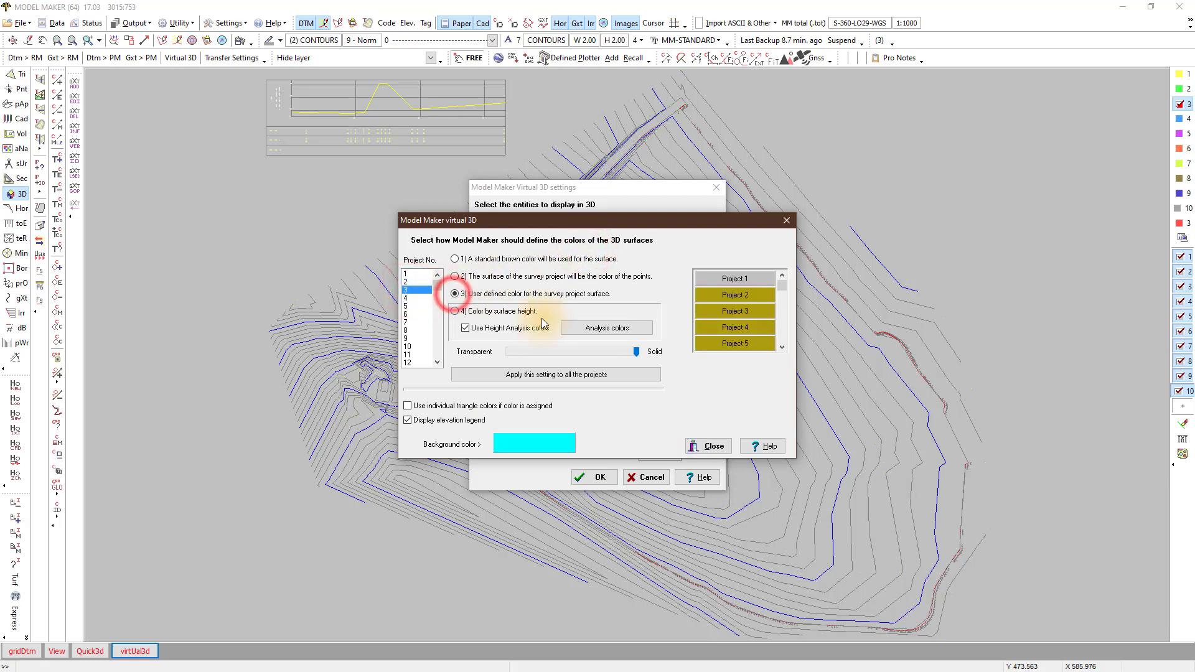
{"action": "left_click", "coordinate": [740, 311]}
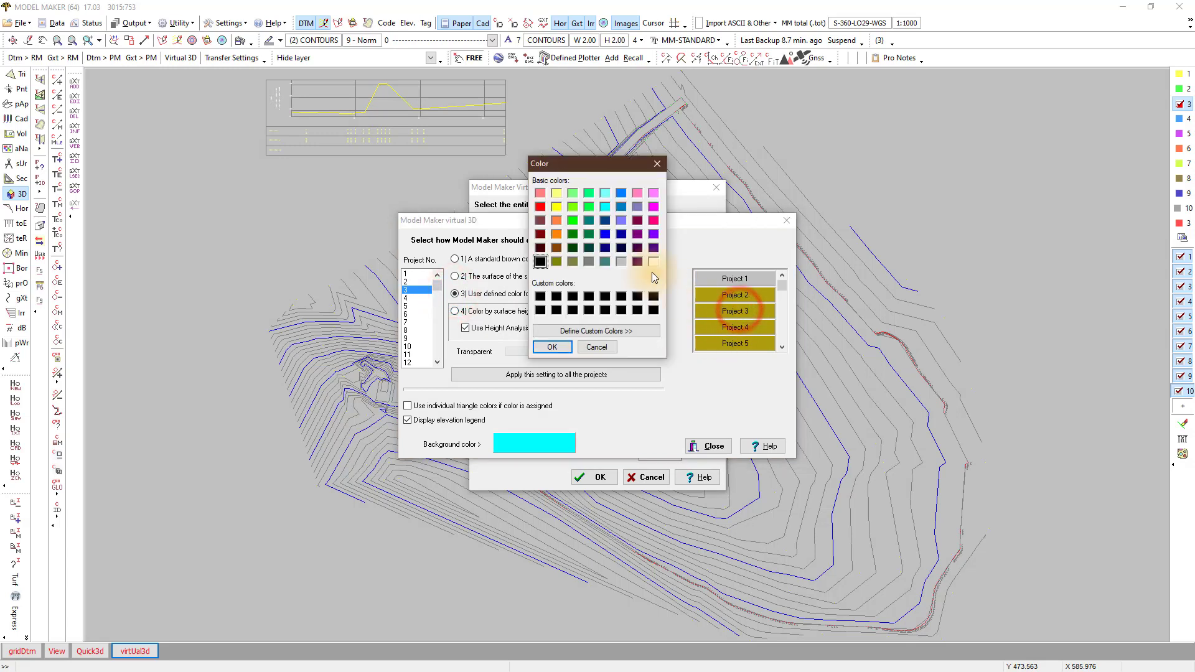
{"action": "left_click", "coordinate": [621, 193]}
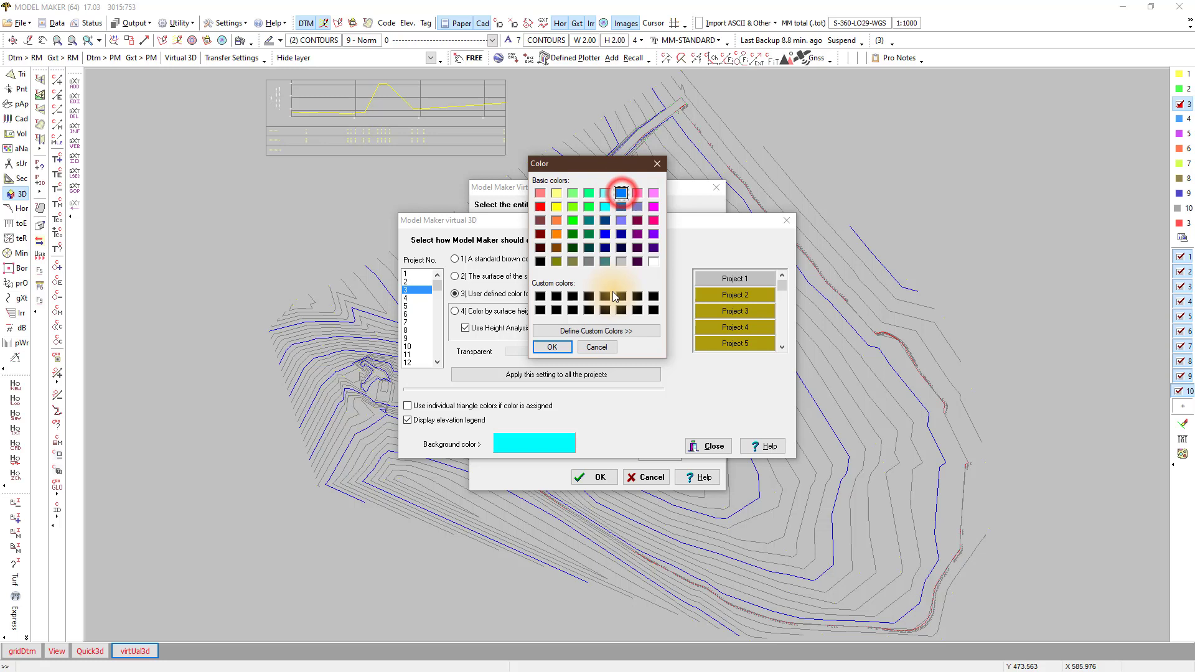
{"action": "left_click", "coordinate": [559, 345]}
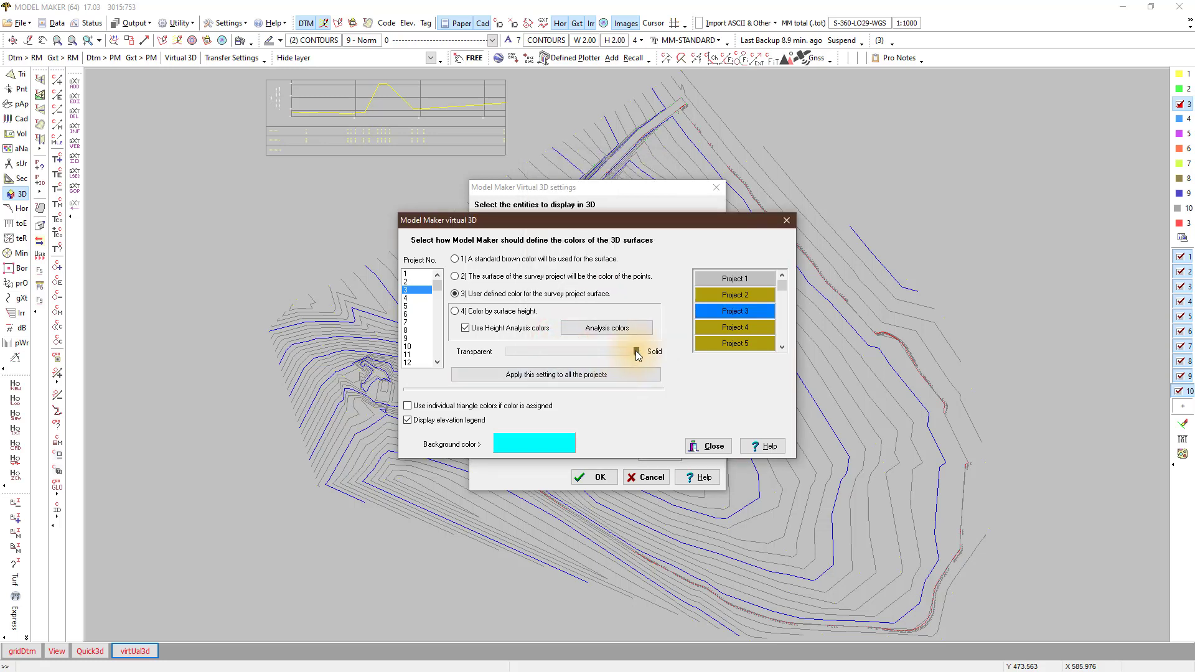
{"action": "left_click_drag", "start_coordinate": [620, 354], "coordinate": [596, 355]}
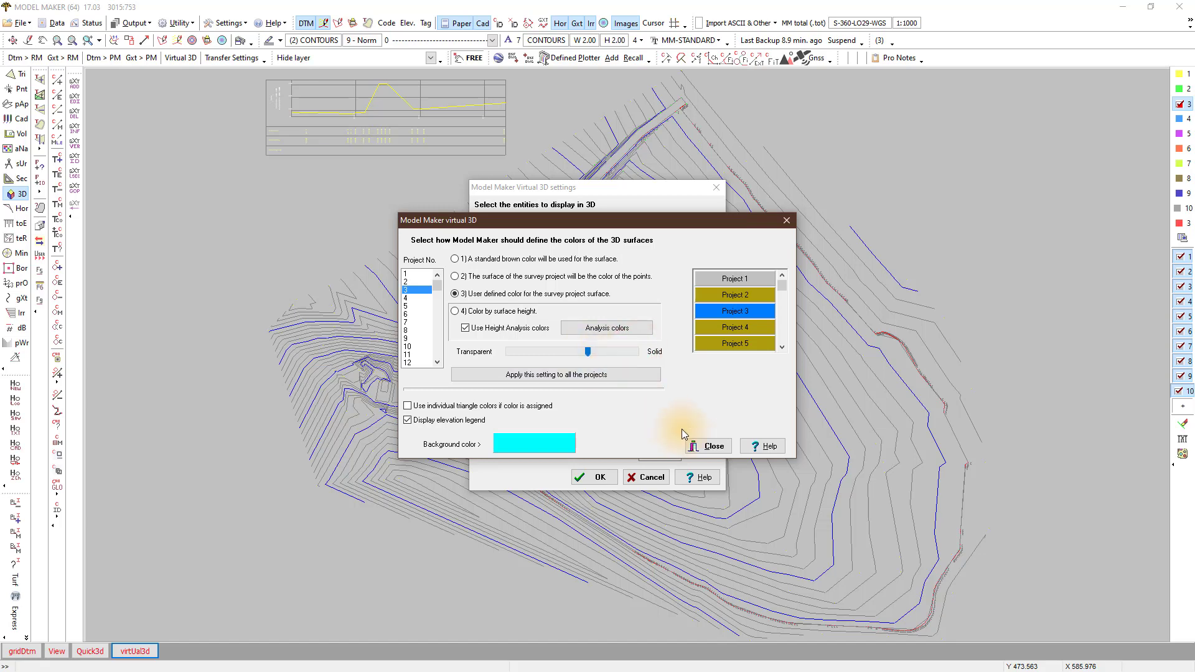
{"action": "left_click", "coordinate": [709, 446]}
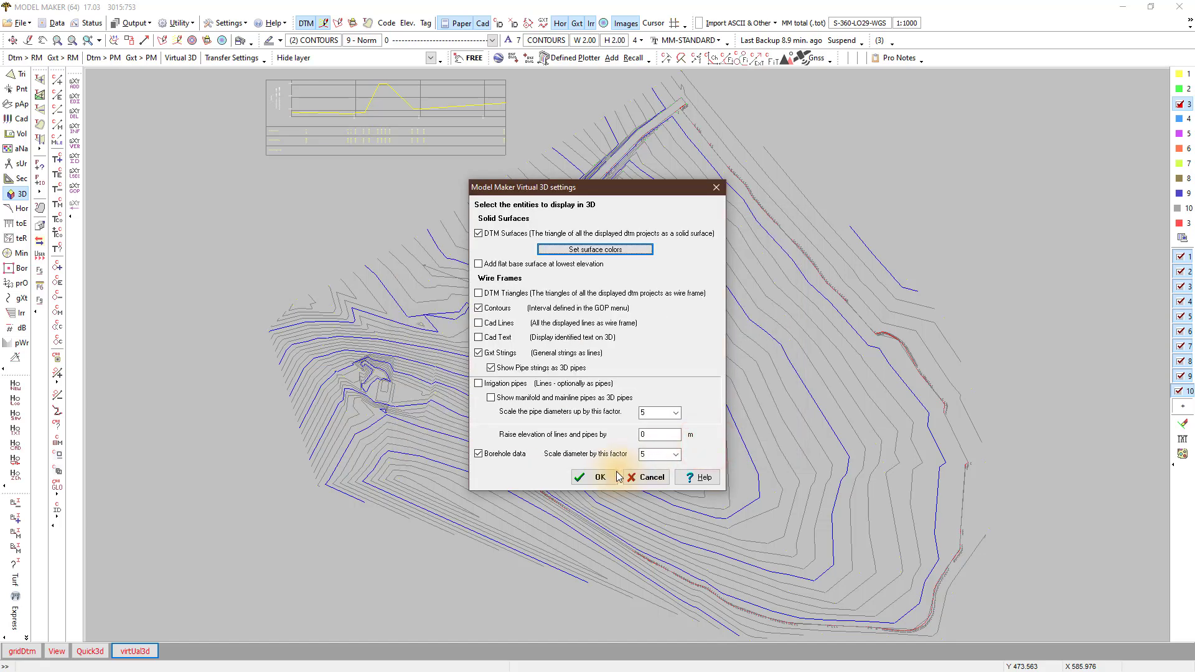
Generate the Virtual 3D model, examine the dam wall and water surface from different angles, and close the view
{"action": "left_click", "coordinate": [599, 477]}
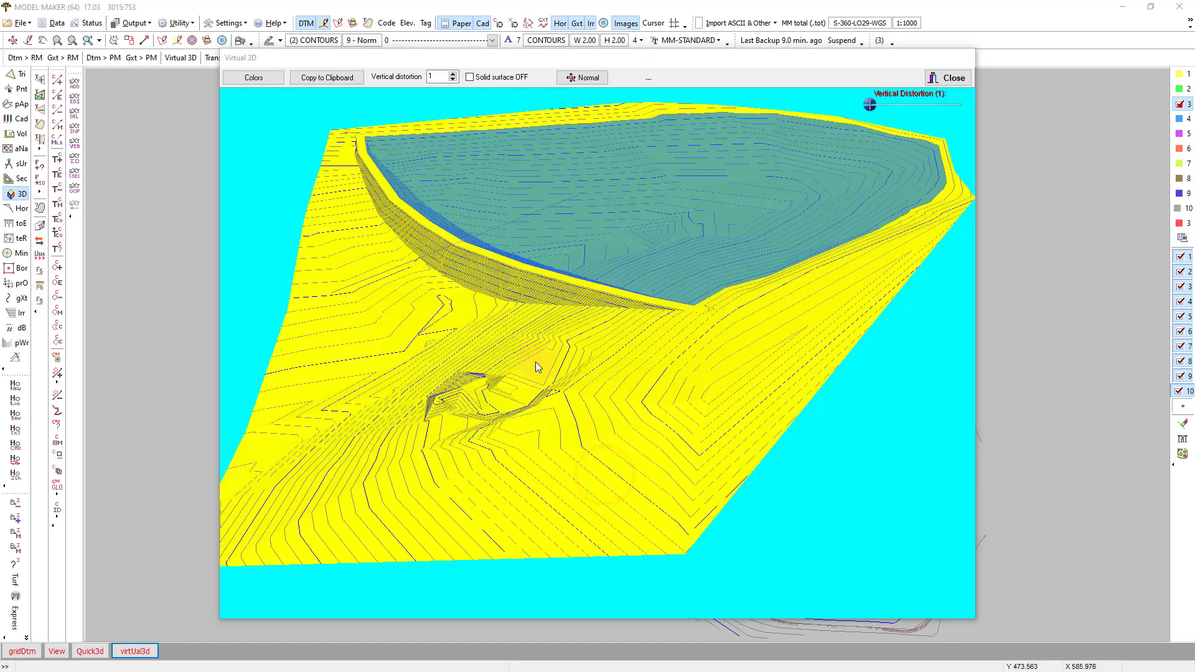
{"action": "left_click_drag", "start_coordinate": [392, 320], "coordinate": [390, 328]}
{"action": "left_click_drag", "start_coordinate": [415, 248], "coordinate": [386, 287]}
{"action": "left_click_drag", "start_coordinate": [539, 261], "coordinate": [595, 235]}
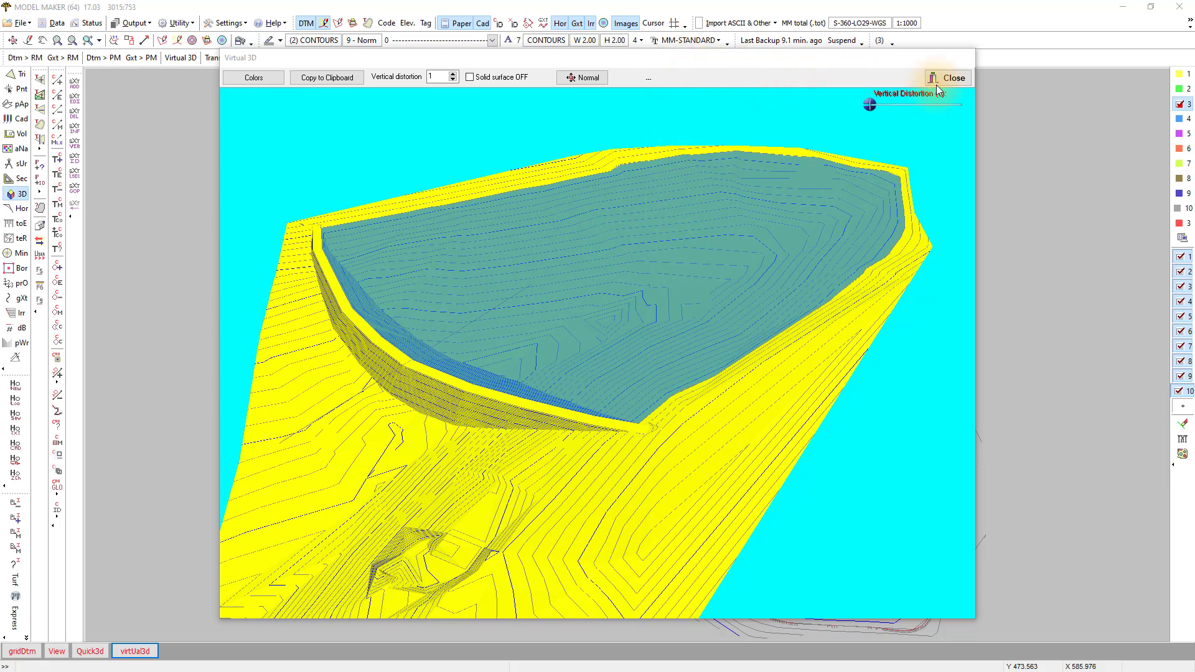
{"action": "left_click", "coordinate": [961, 77]}
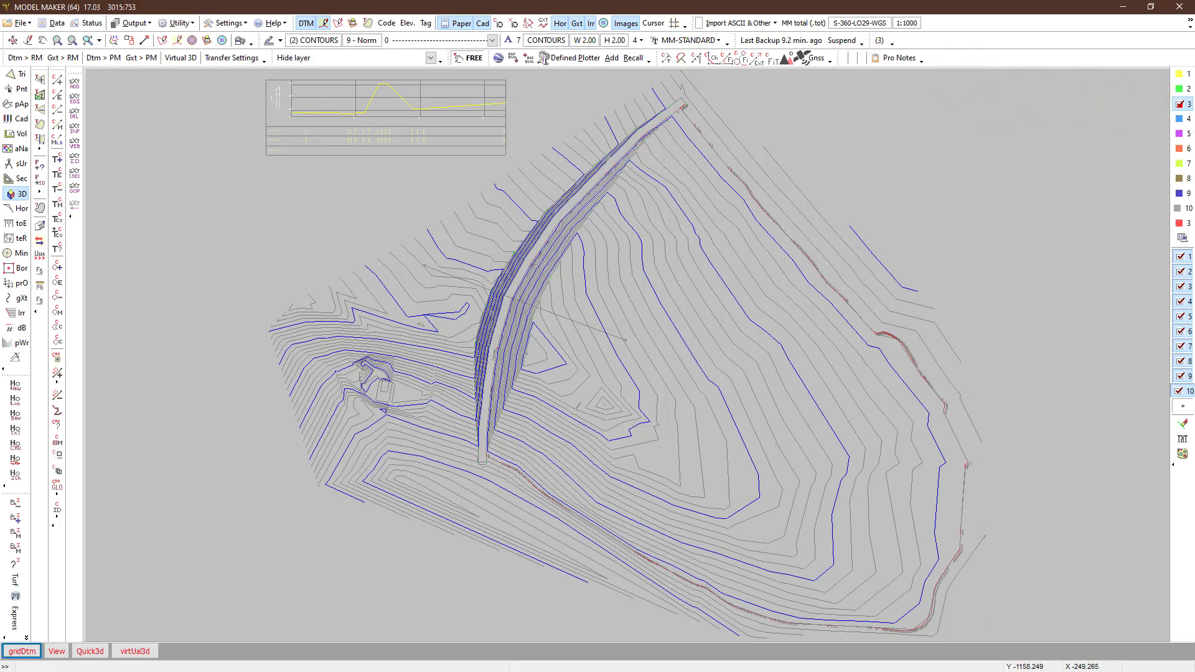